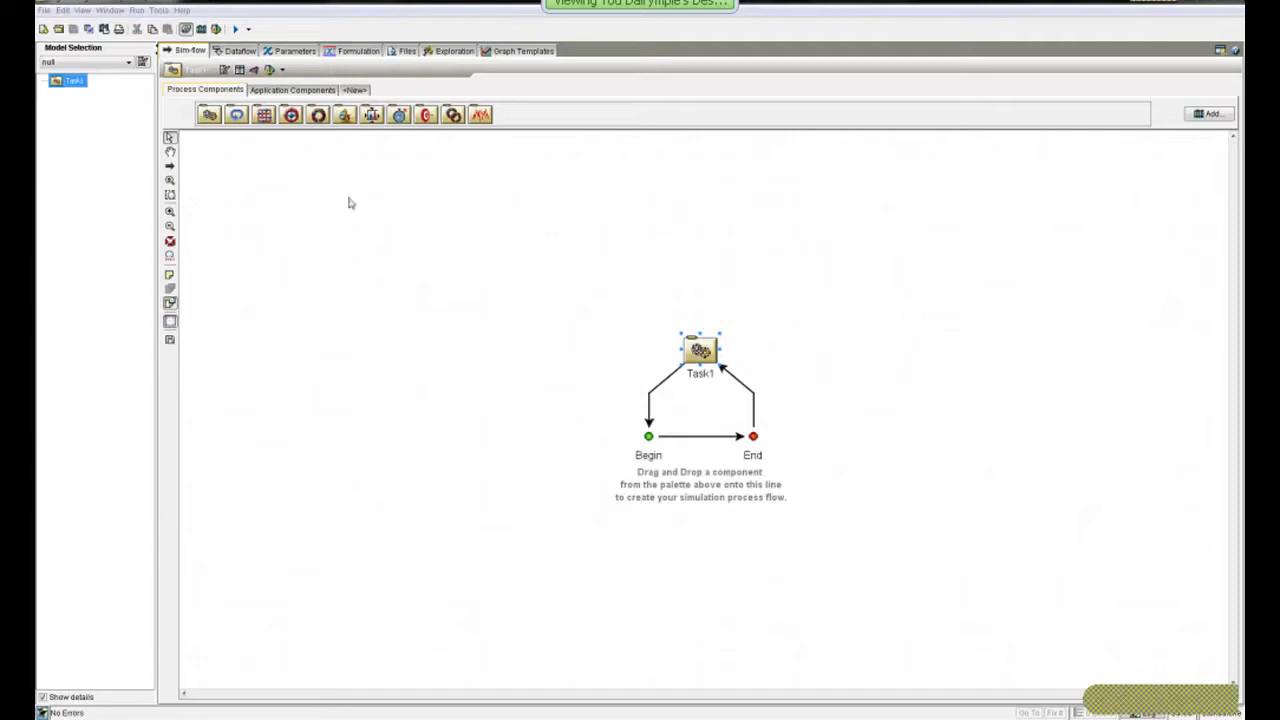
- Change Task1 to a new Optimization component and insert Abaqus followed by Data Matching in its workflow
drag(291, 115, 700, 349)
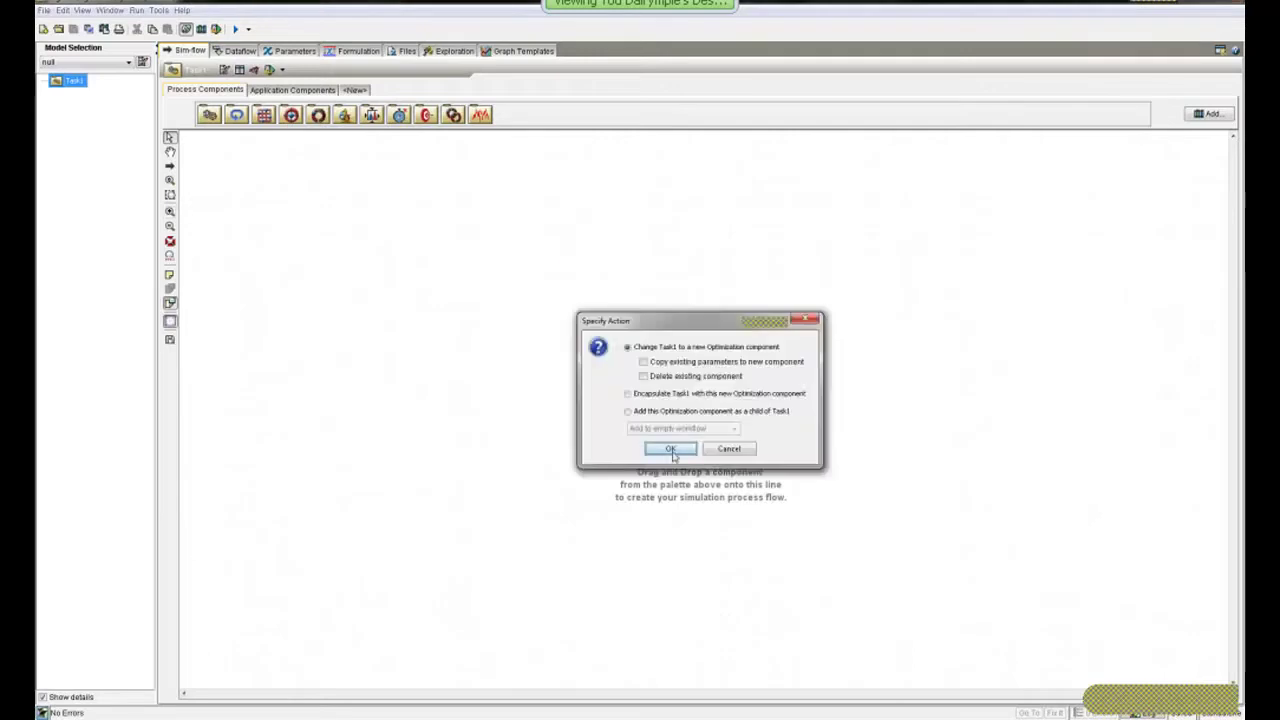
click(671, 452)
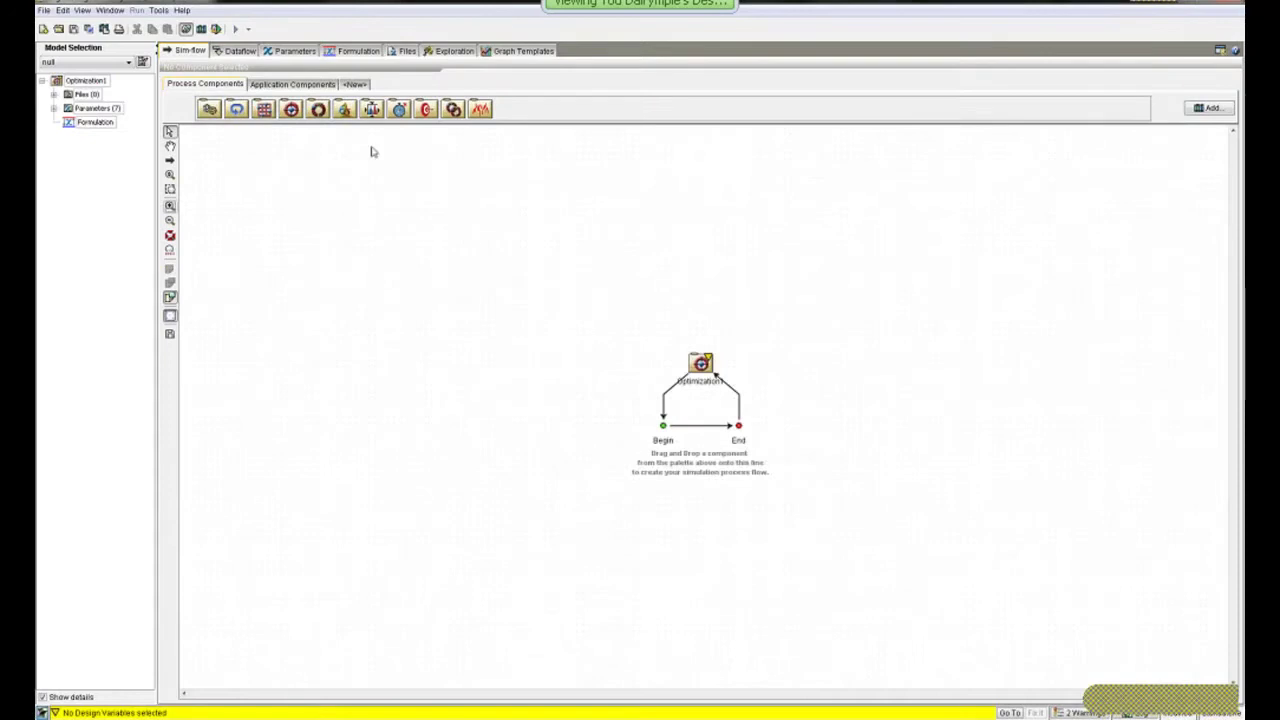
click(310, 88)
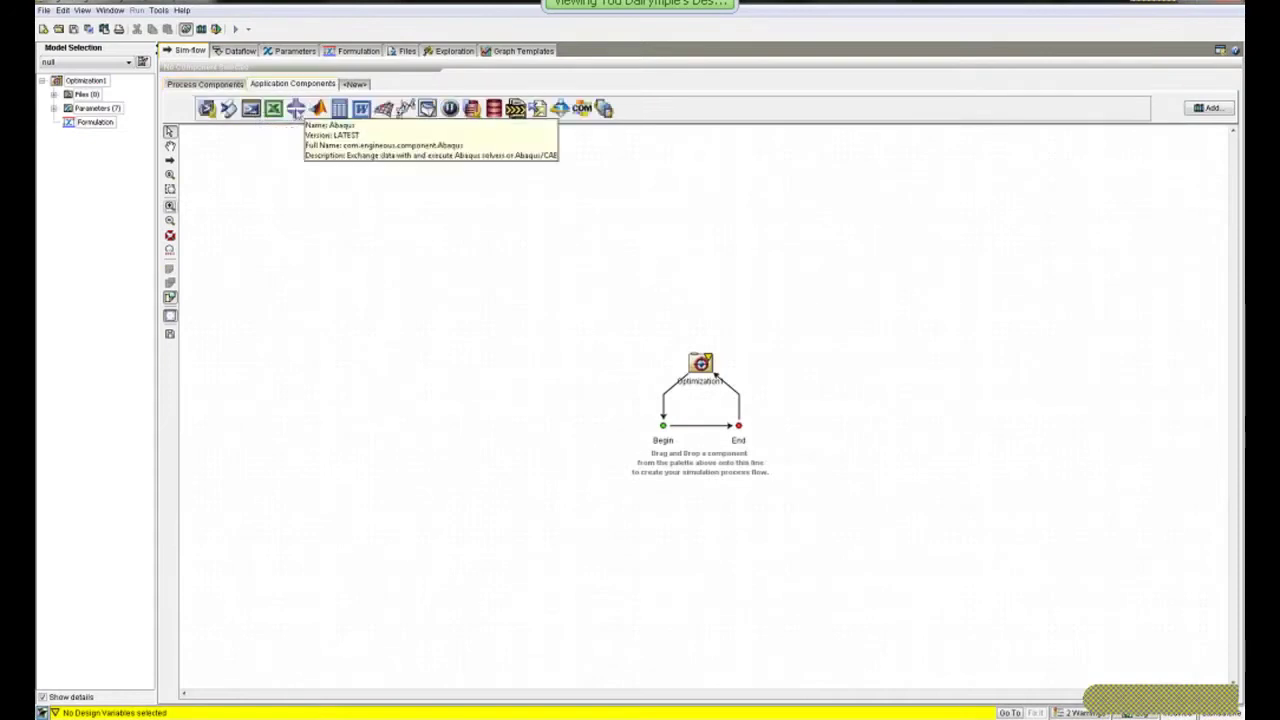
drag(296, 108, 680, 424)
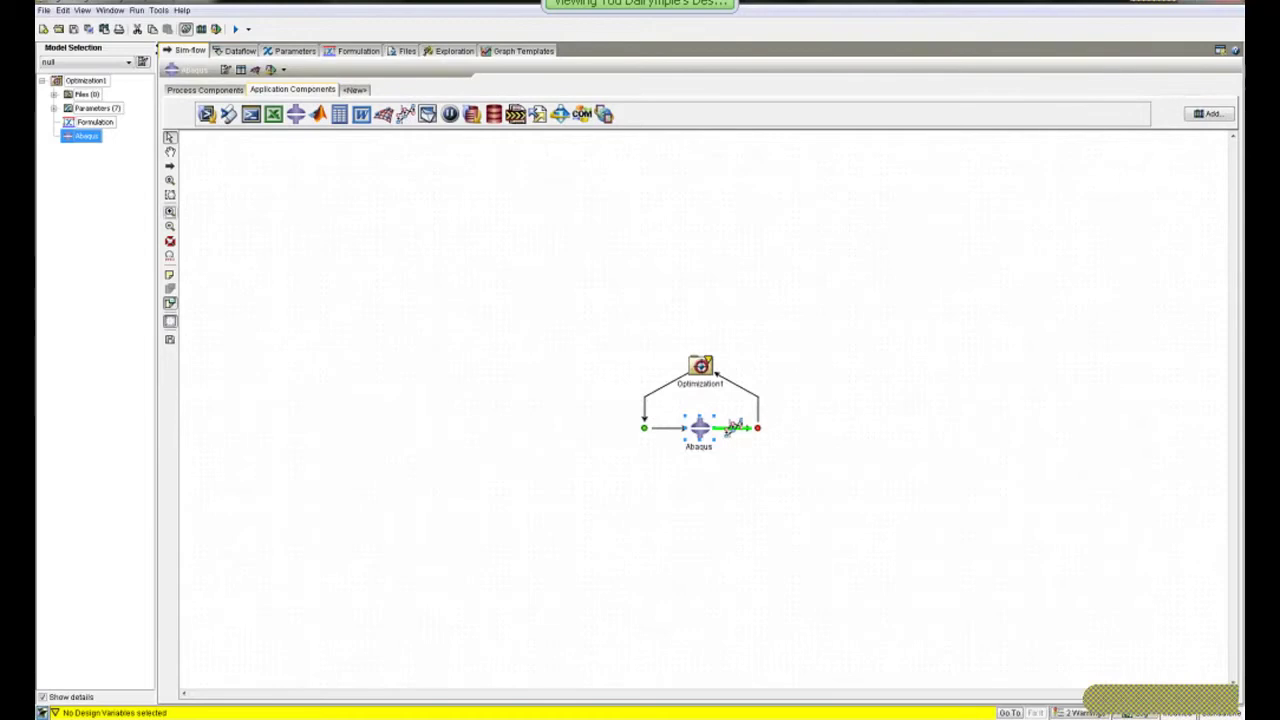
drag(735, 427, 735, 428)
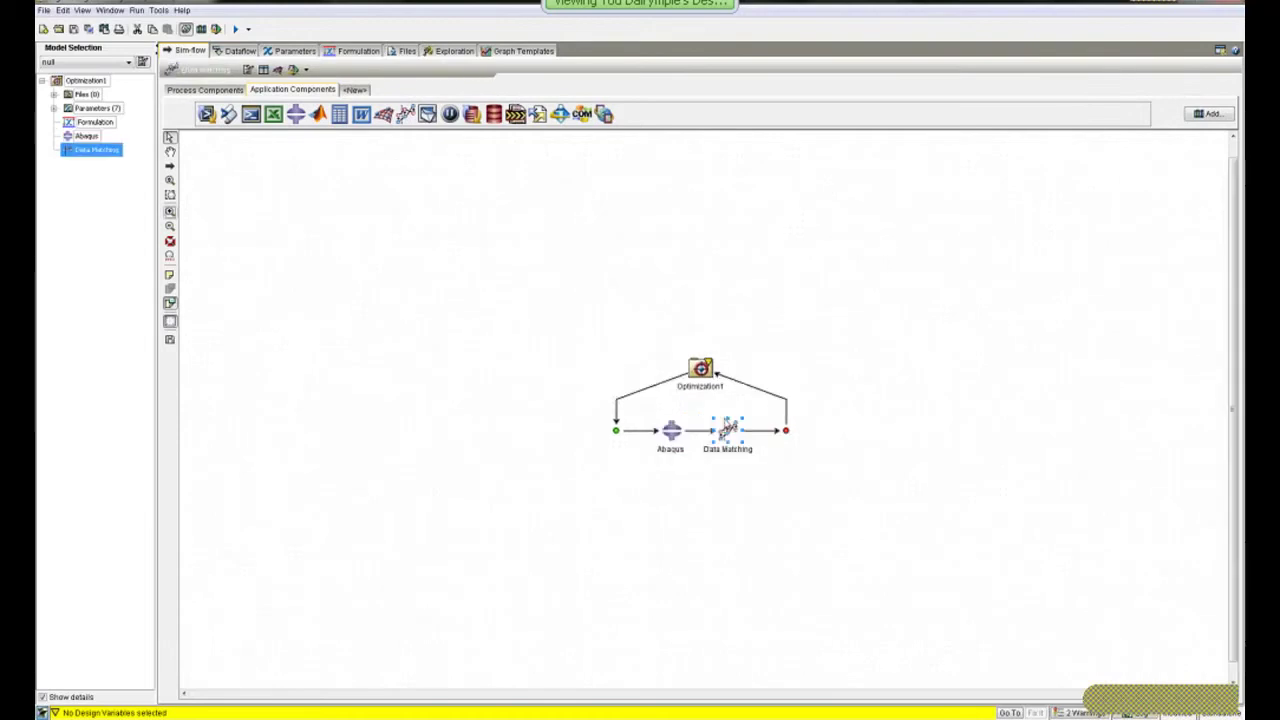
click(170, 213)
click(170, 213)
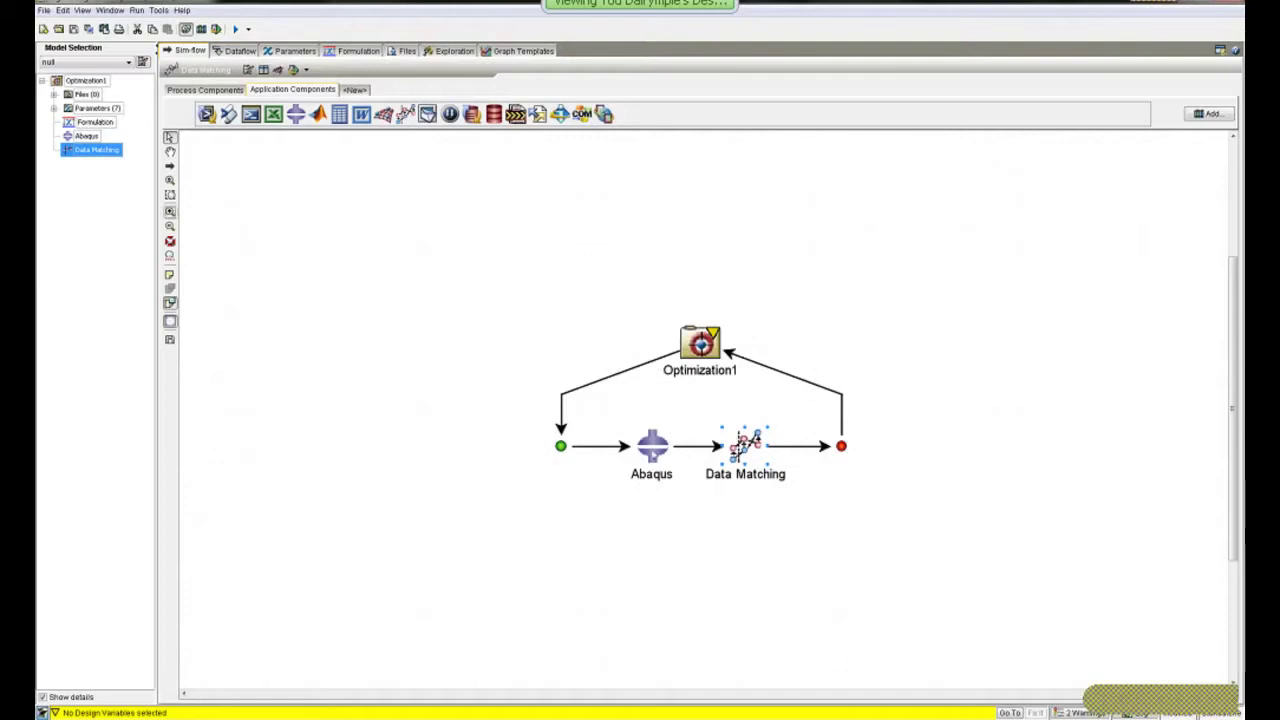
- Load puck_bonded.inp as the Abaqus component's input file and read its parameters
double_click(652, 449)
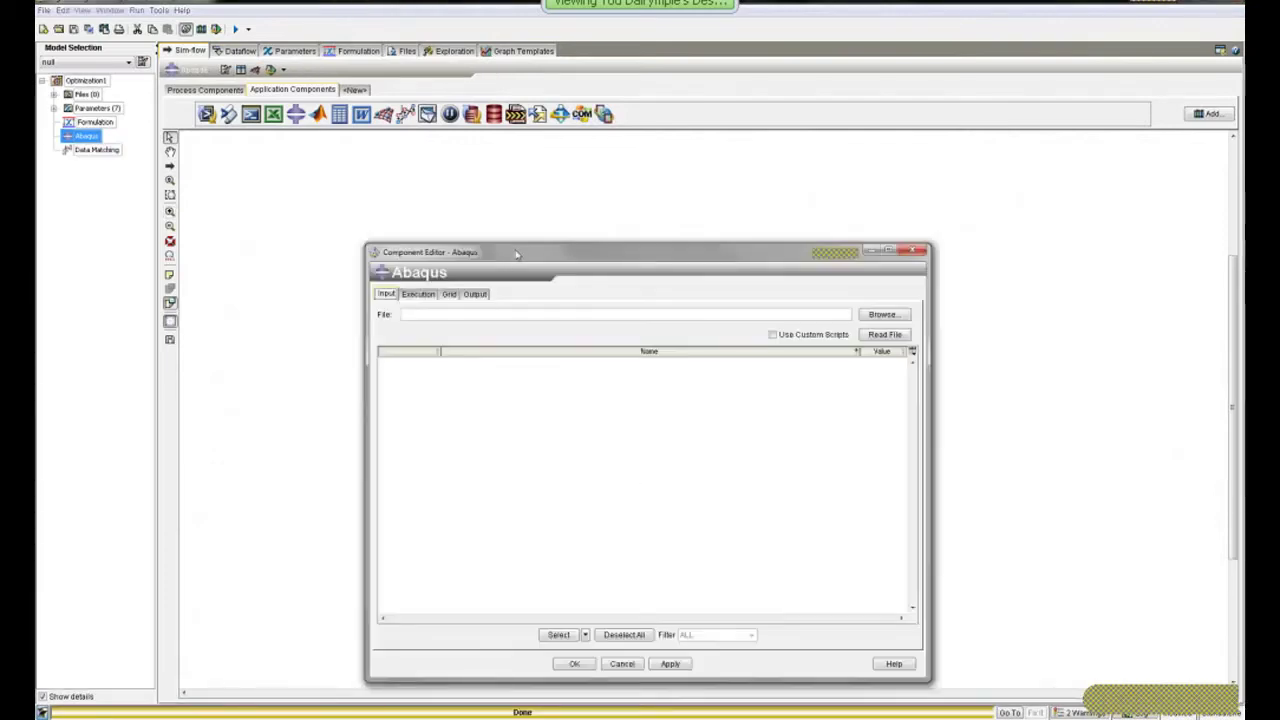
drag(514, 255, 356, 165)
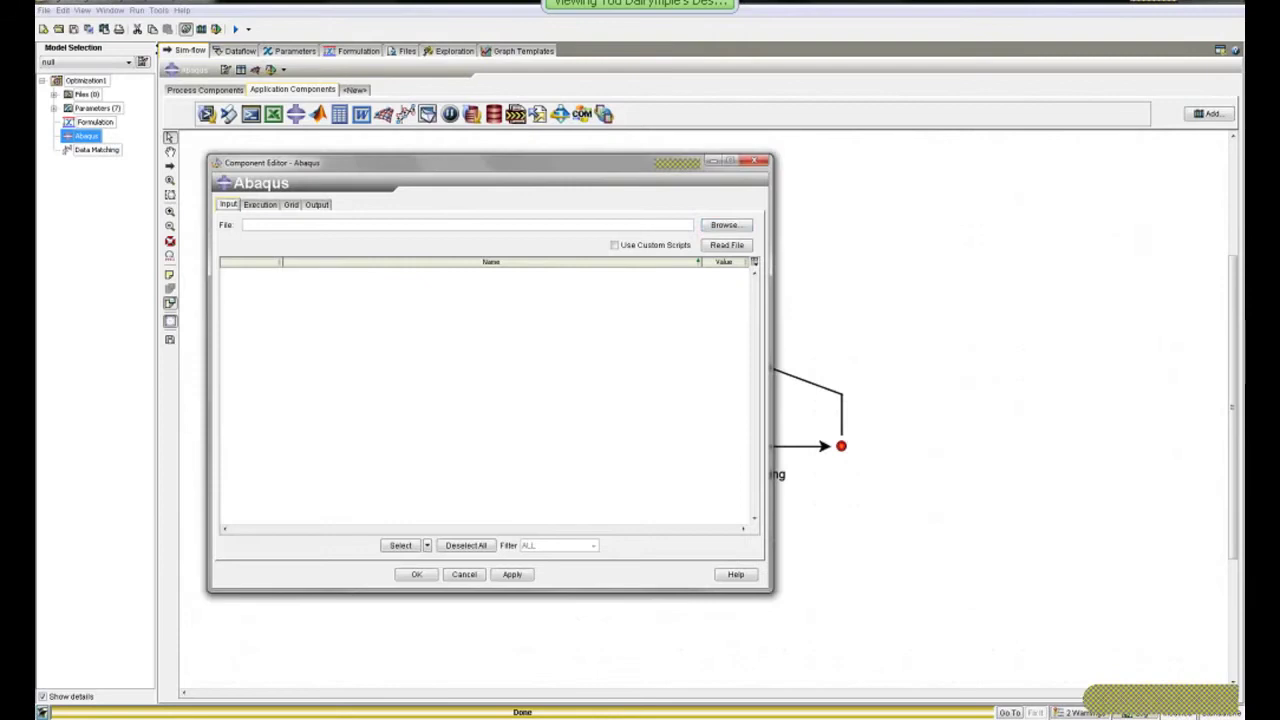
click(725, 226)
click(408, 299)
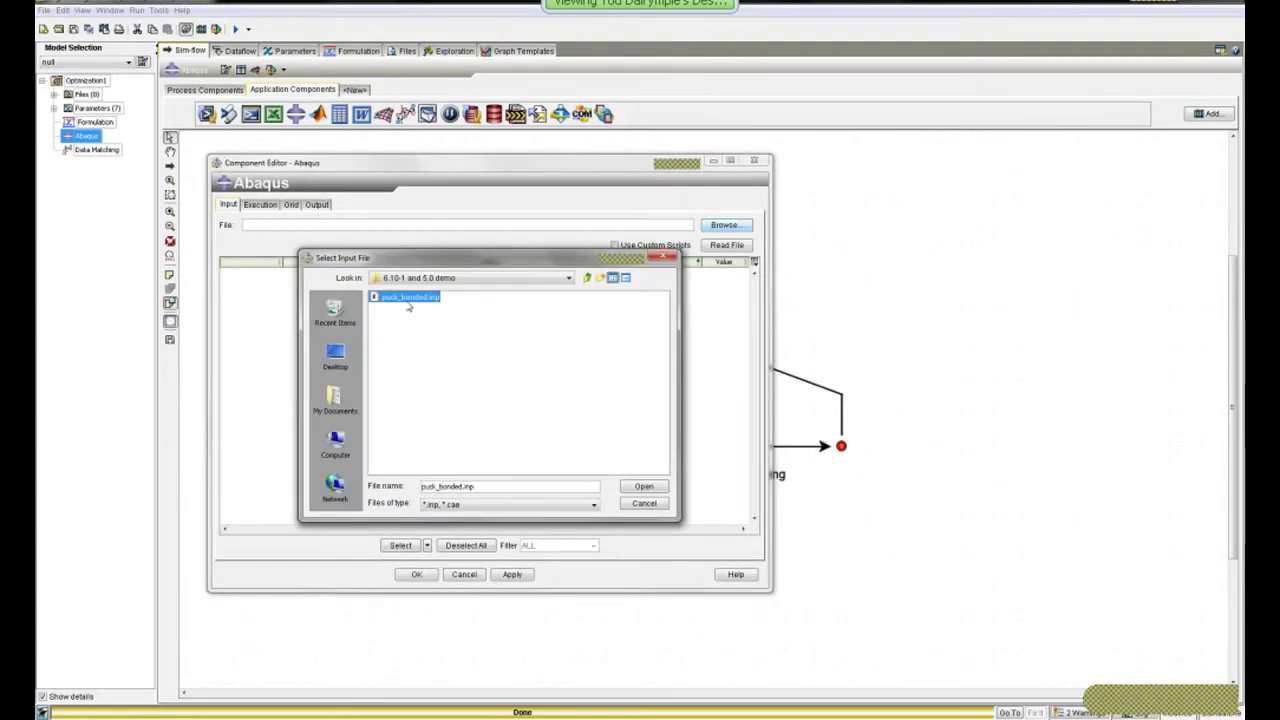
click(644, 487)
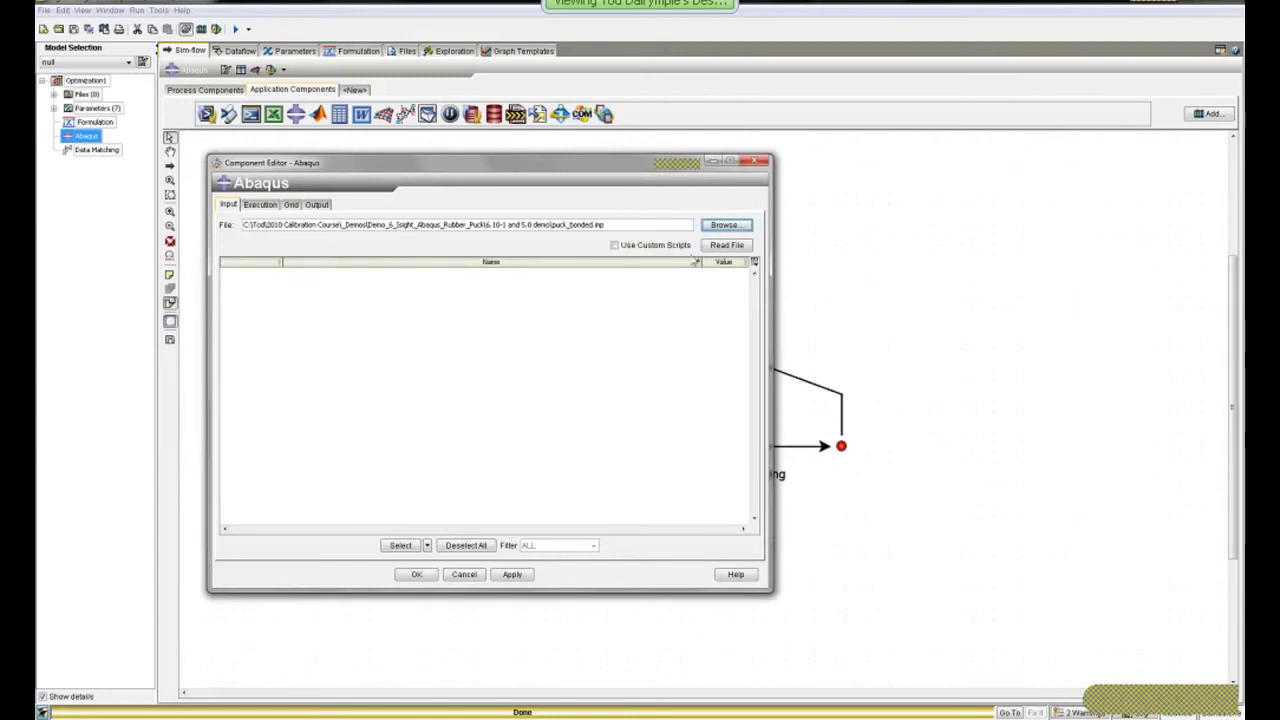
click(720, 248)
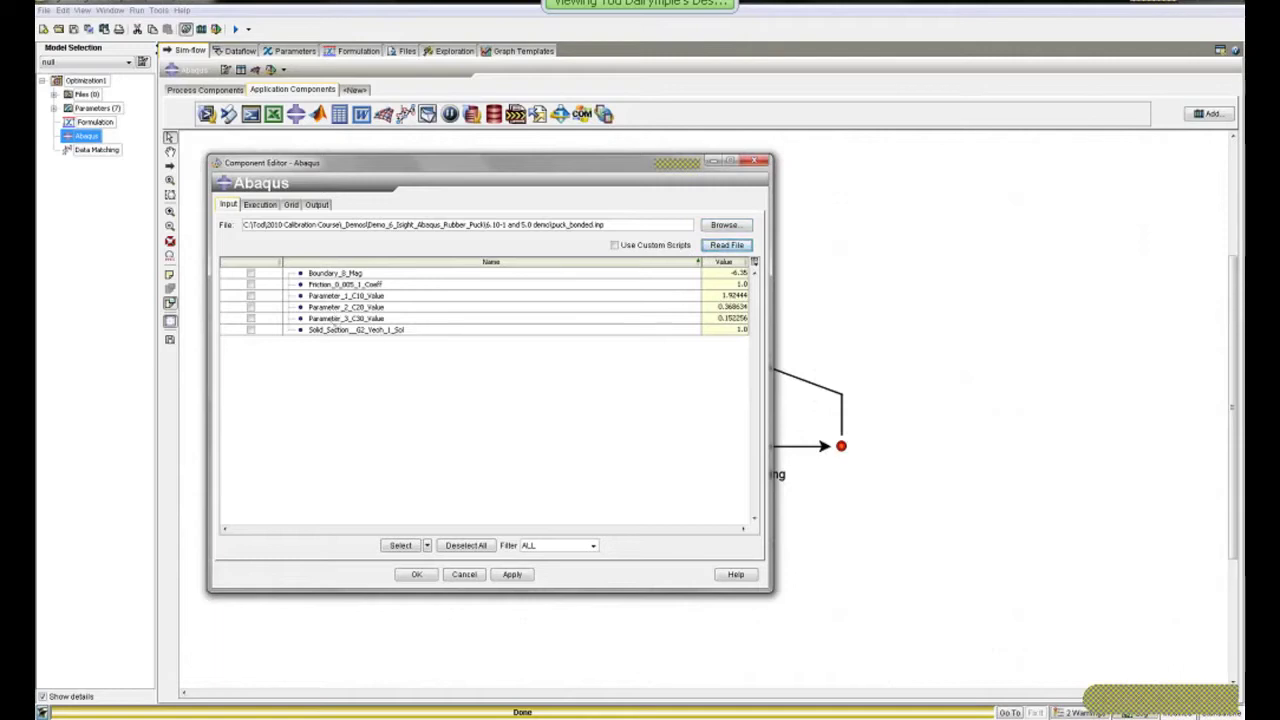
- Select Parameter_1_C10_Value, Parameter_2_C20_Value and Parameter_3_C30_Value as the Abaqus input parameters
click(251, 307)
click(251, 296)
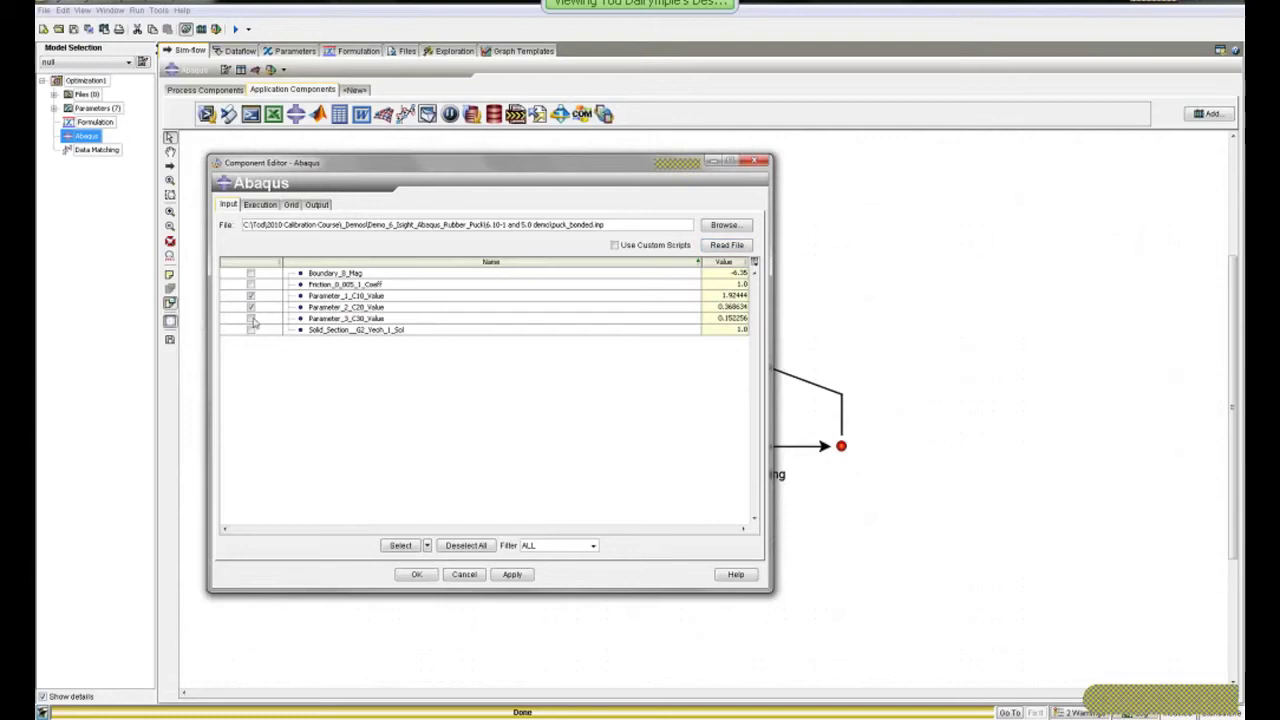
click(251, 318)
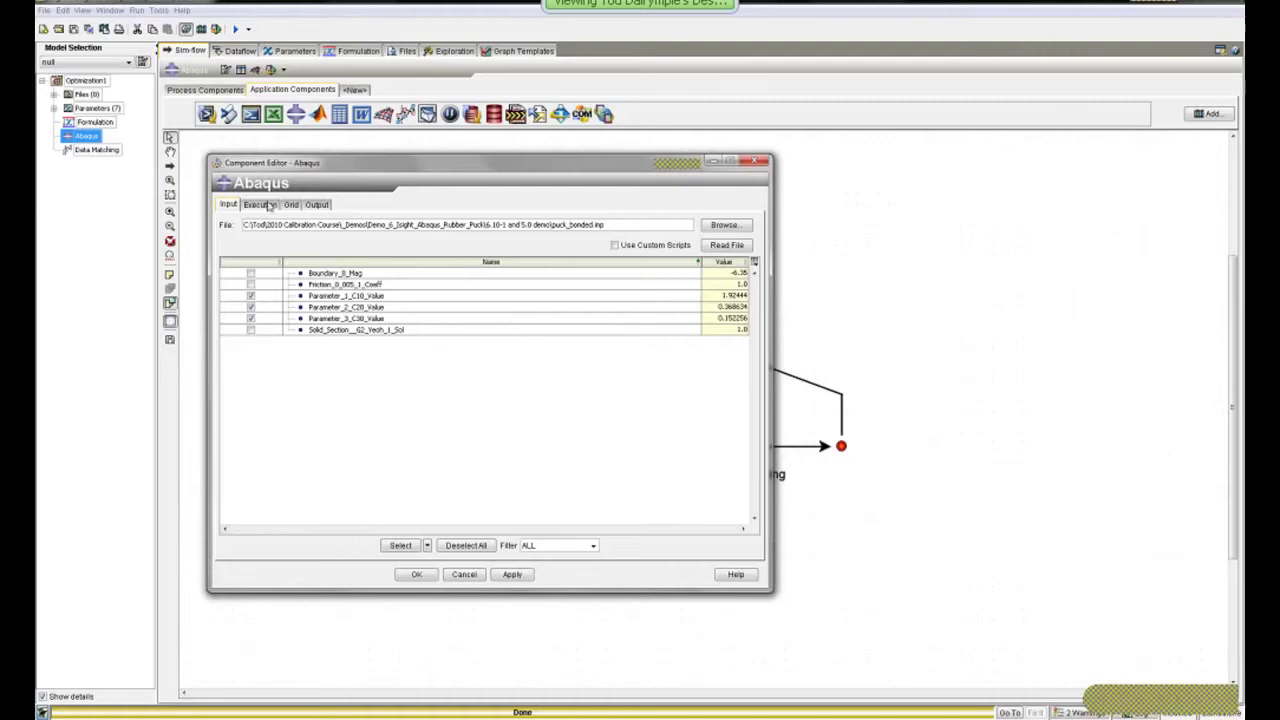
- Turn off extraction of mass properties, min/max history outputs and field outputs in the Abaqus execution settings
click(268, 205)
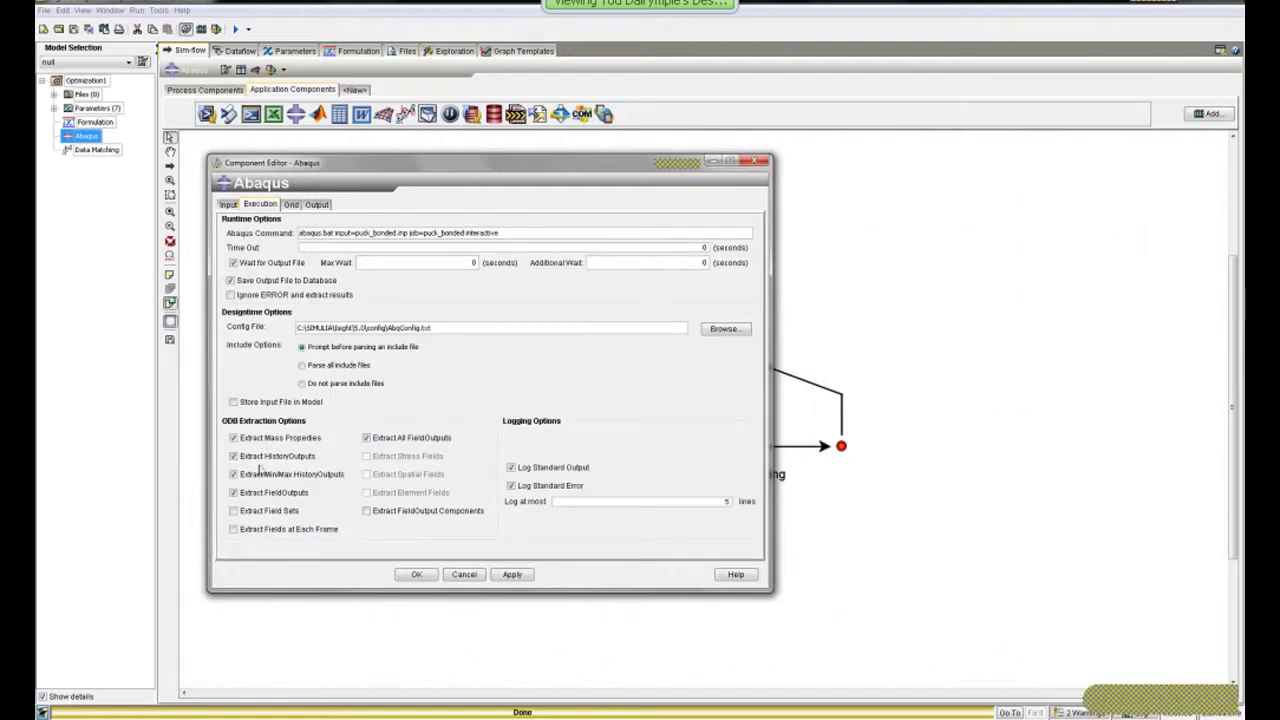
click(260, 438)
click(262, 474)
click(264, 494)
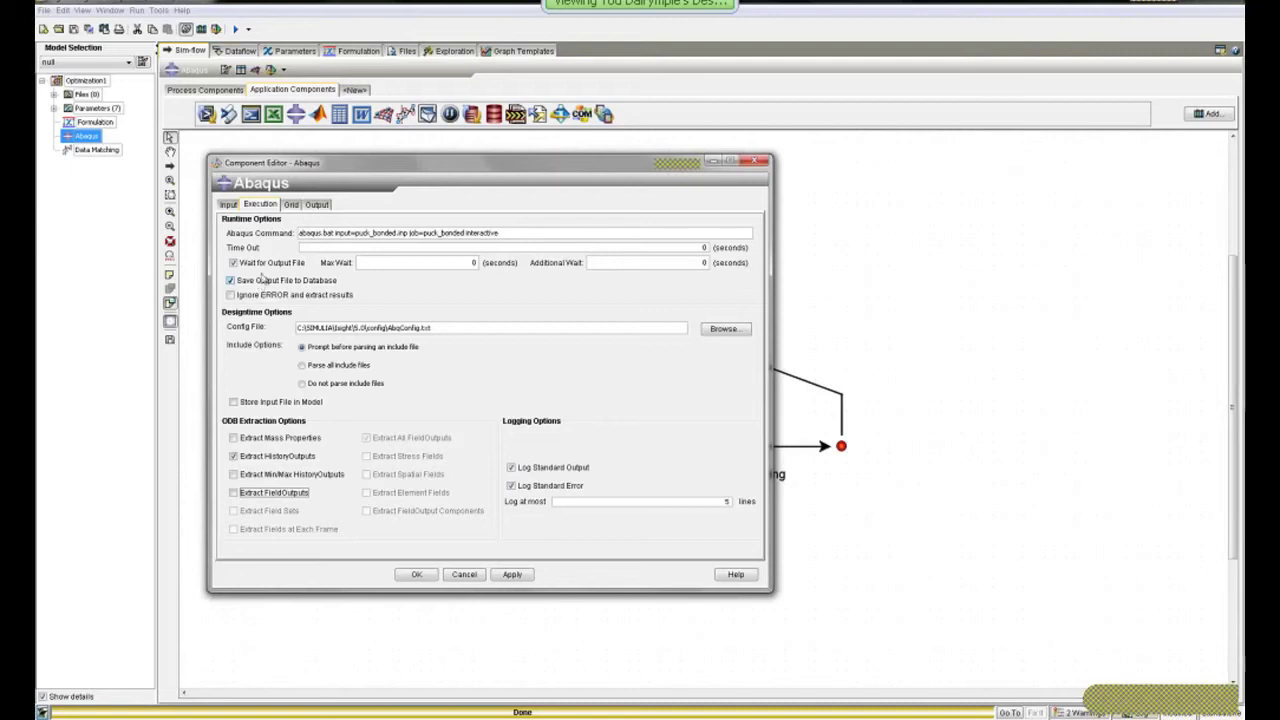
- Change the batch file in the Abaqus command to abq6101.bat, keeping the puck_bonded input and job arguments
click(337, 231)
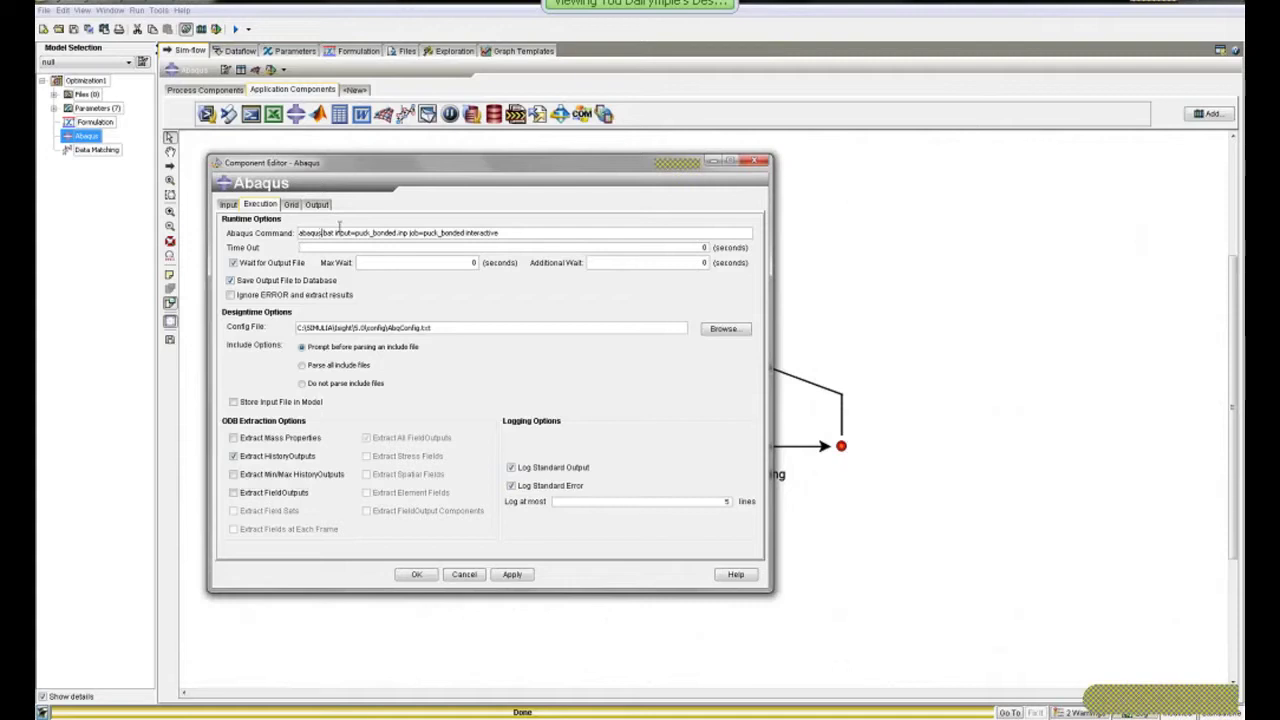
key(BackSpace)
key(BackSpace)
key(BackSpace)
key(BackSpace)
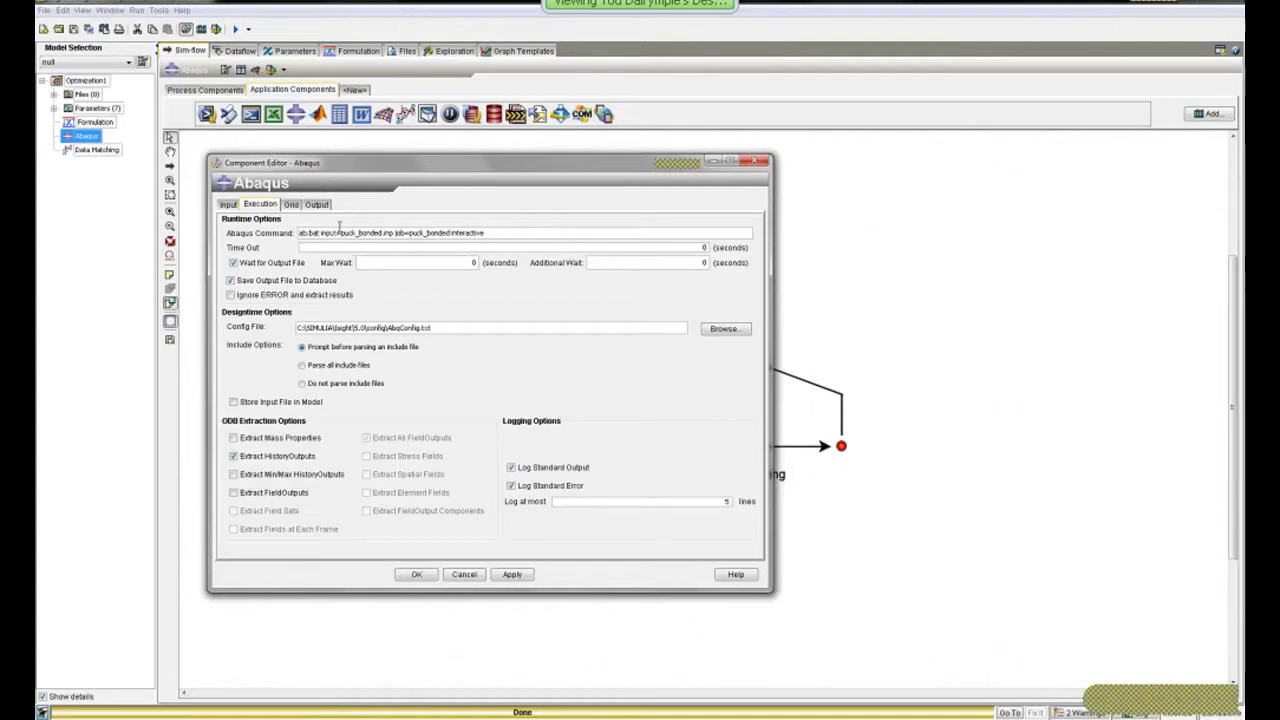
text(q)
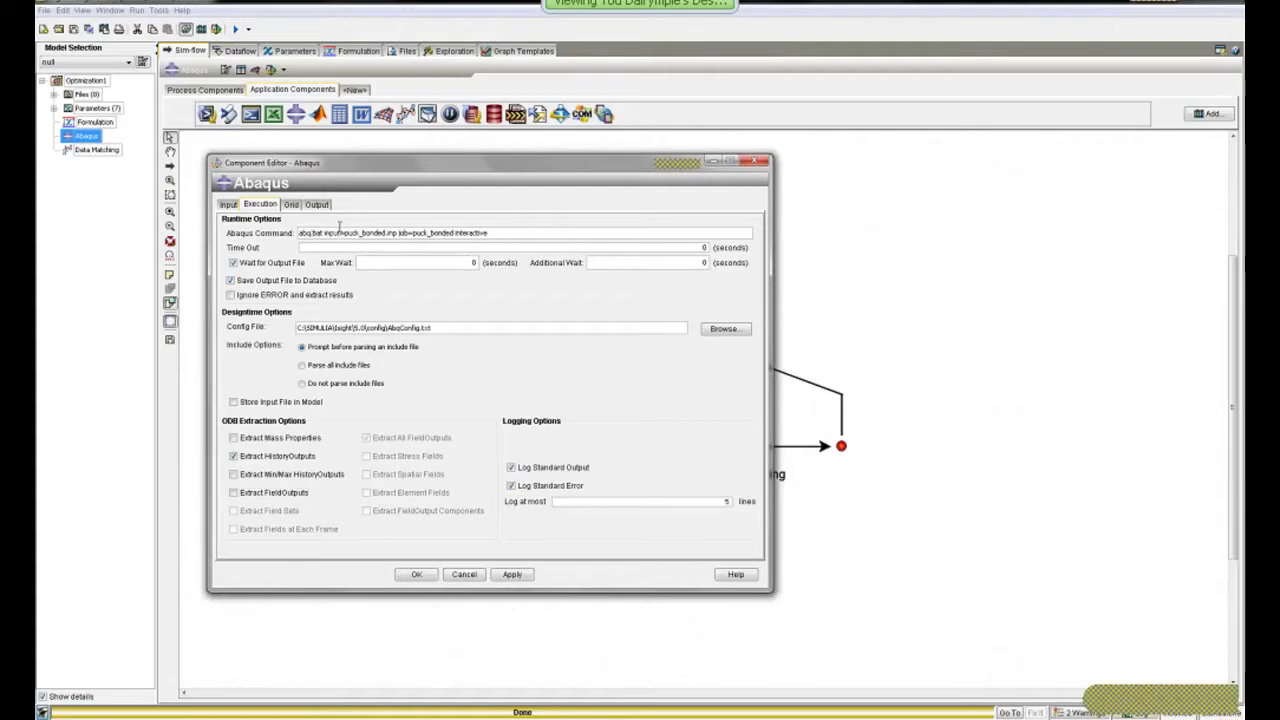
text(6101)
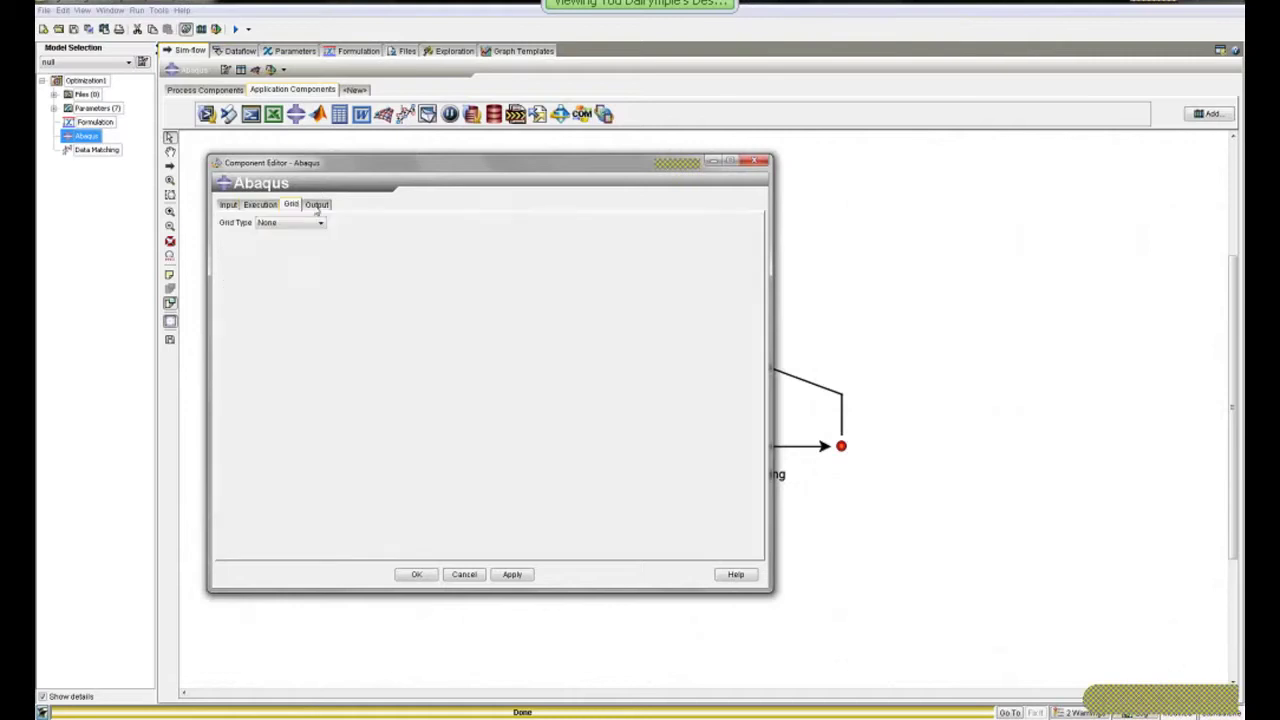
- Read the output file puck_bonded.odb, select Step_1__History__RF2_2 as output and accept the Abaqus component settings
click(316, 206)
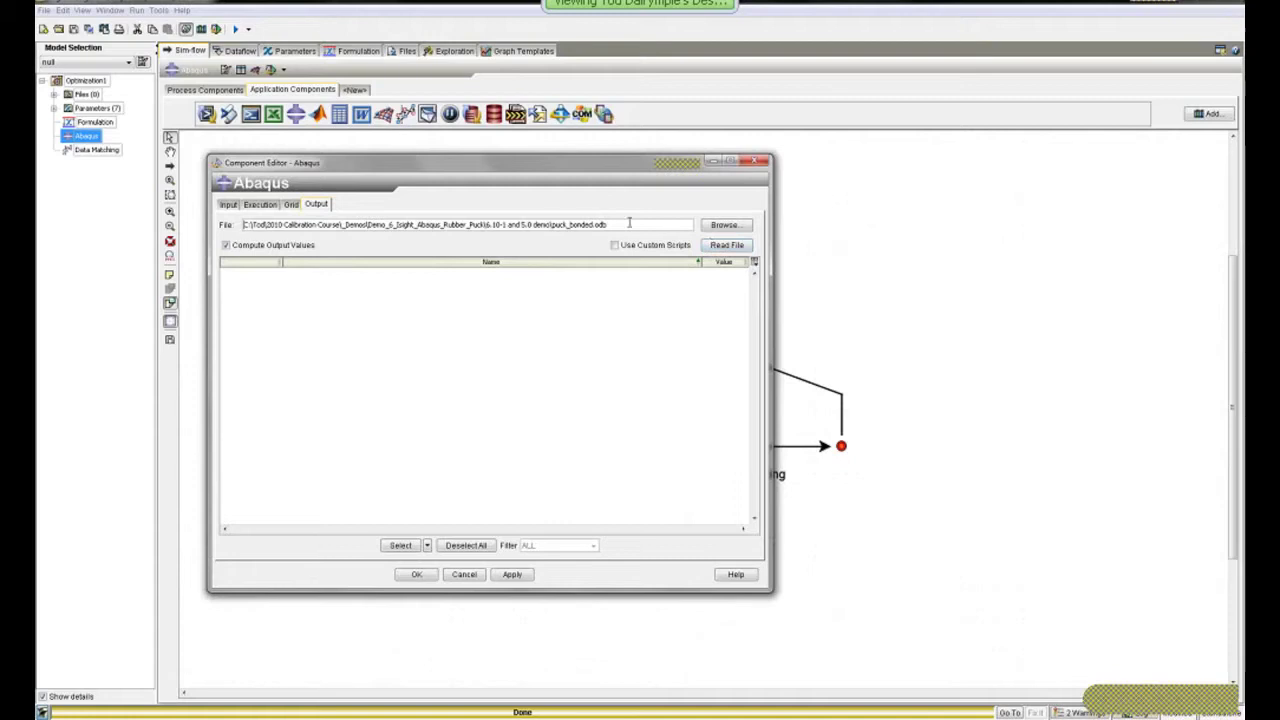
click(722, 250)
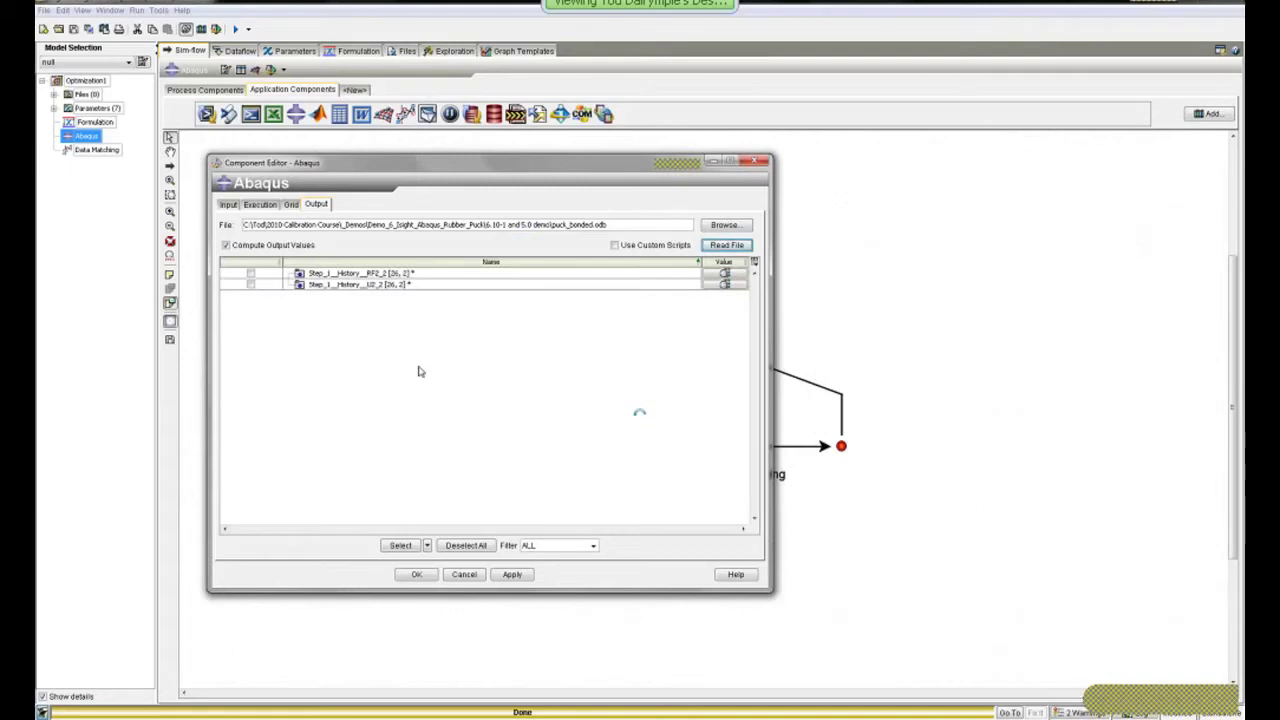
click(250, 274)
click(419, 576)
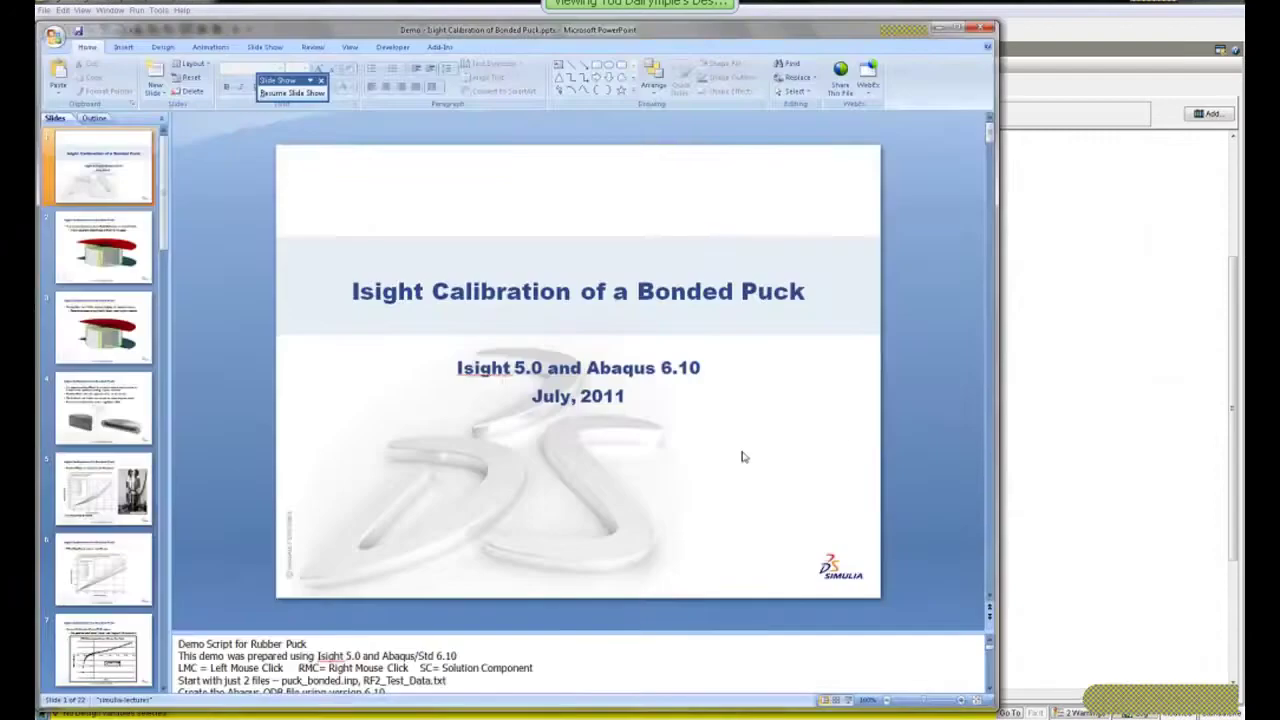
- Set the Data Matching target's X data source to the text file RF2_Test_Data.txt, parsed as a table
double_click(745, 443)
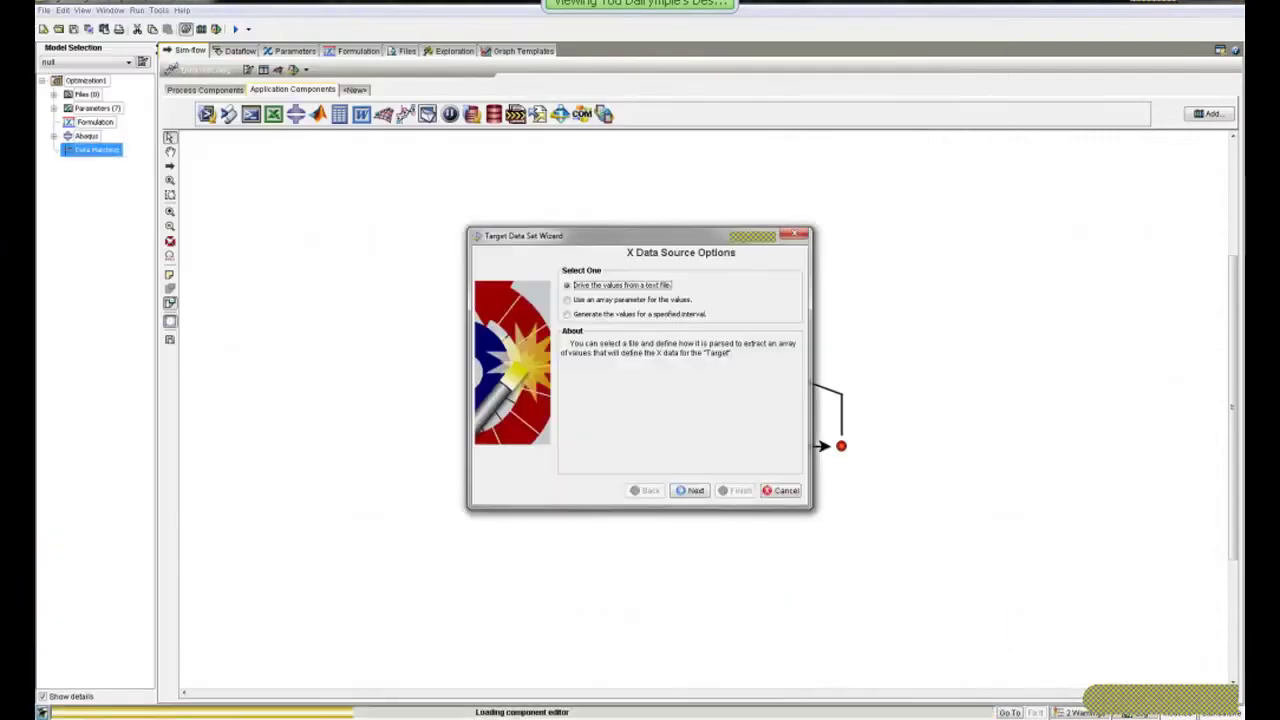
drag(688, 242, 431, 197)
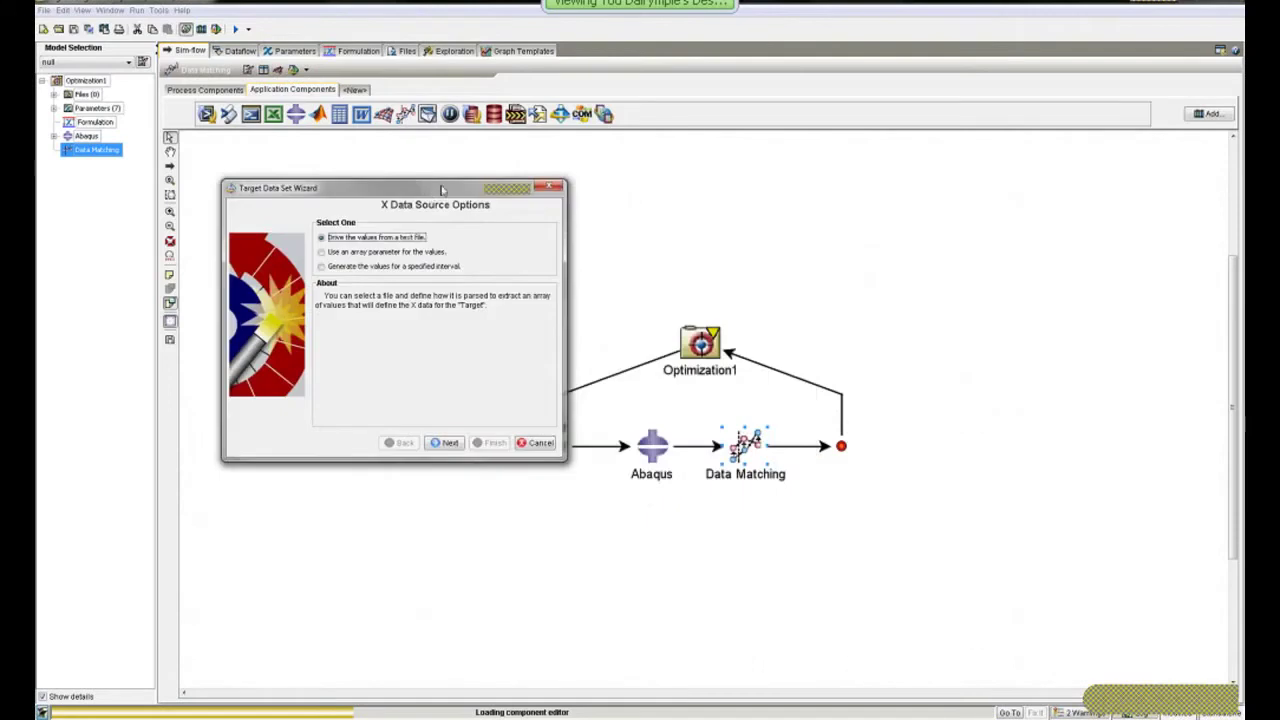
drag(441, 189, 448, 183)
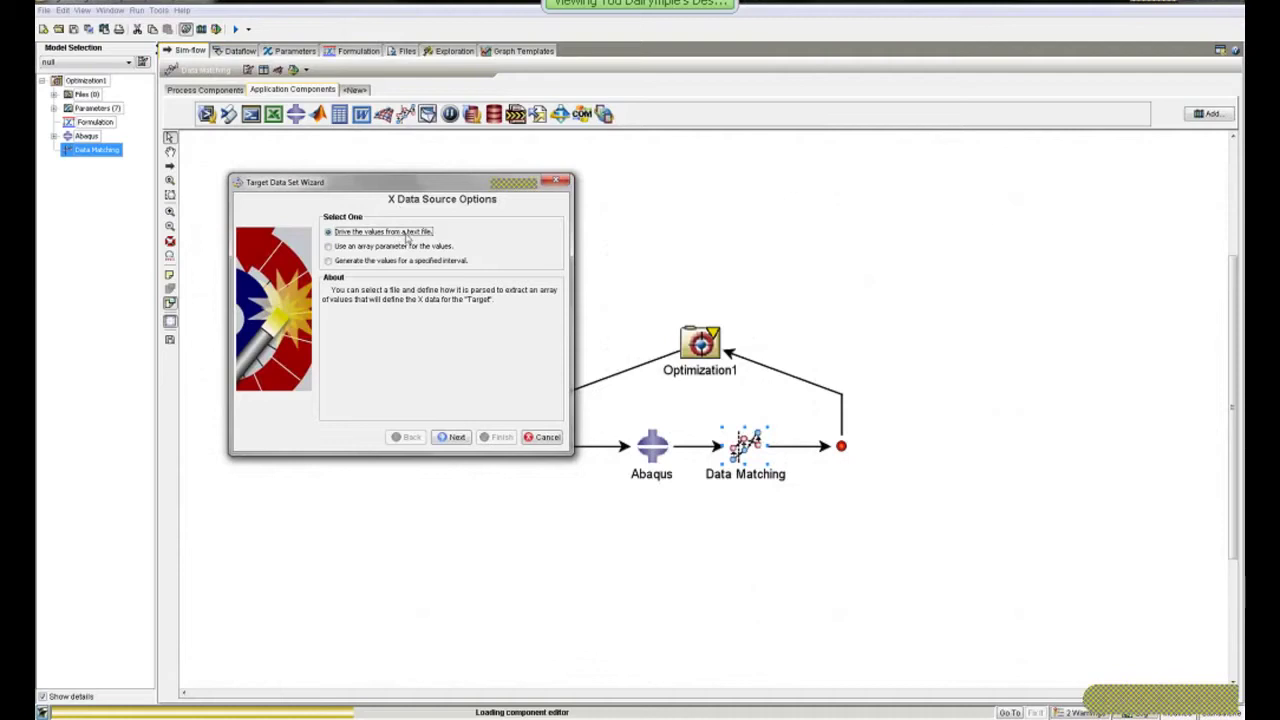
click(455, 439)
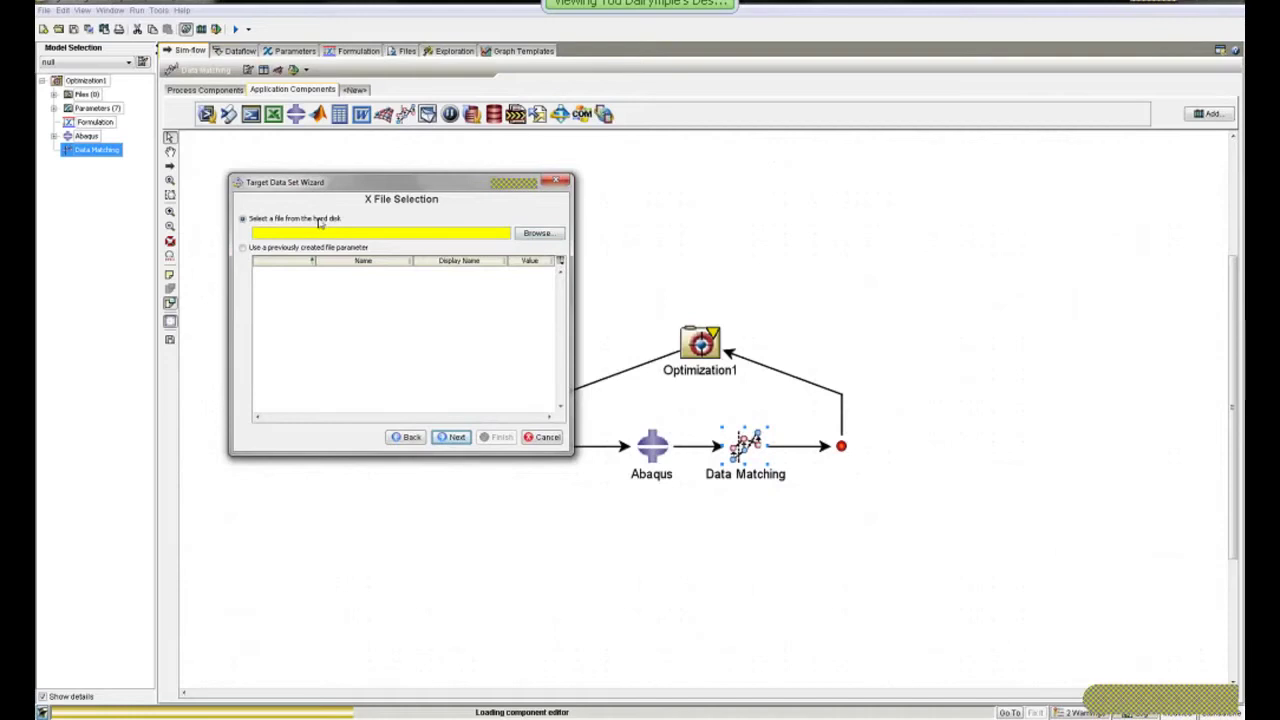
click(537, 235)
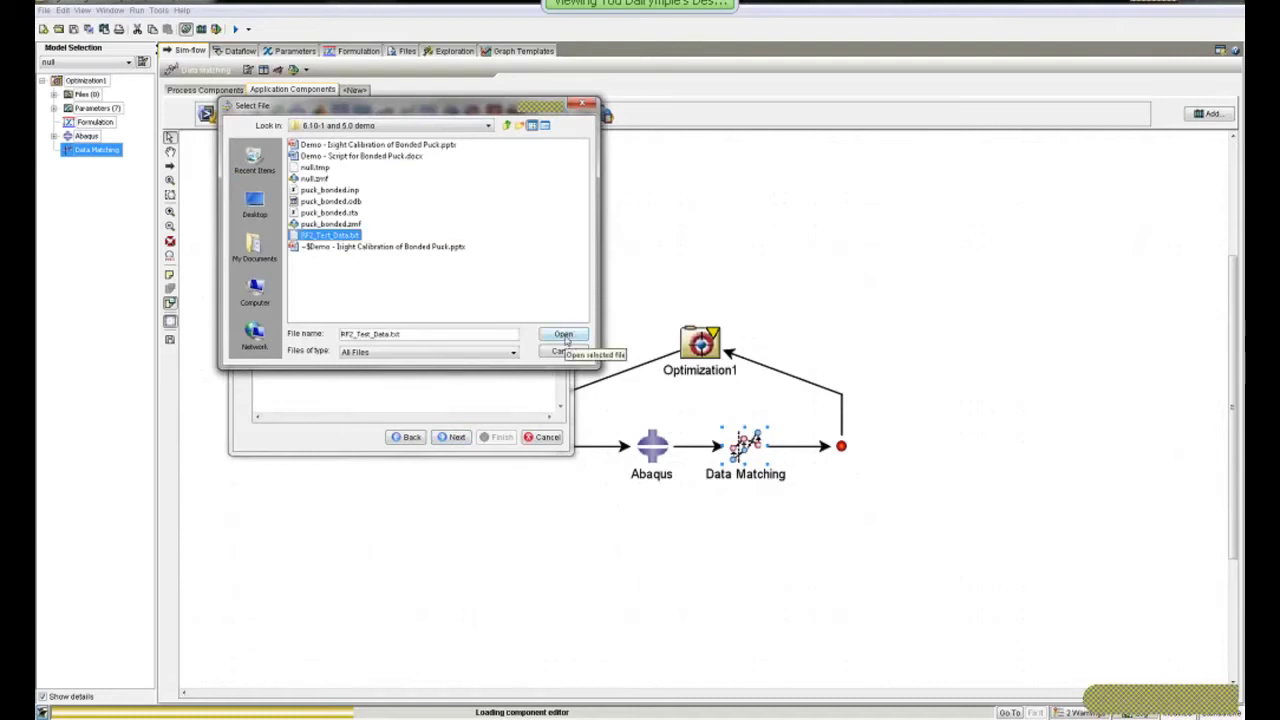
click(564, 337)
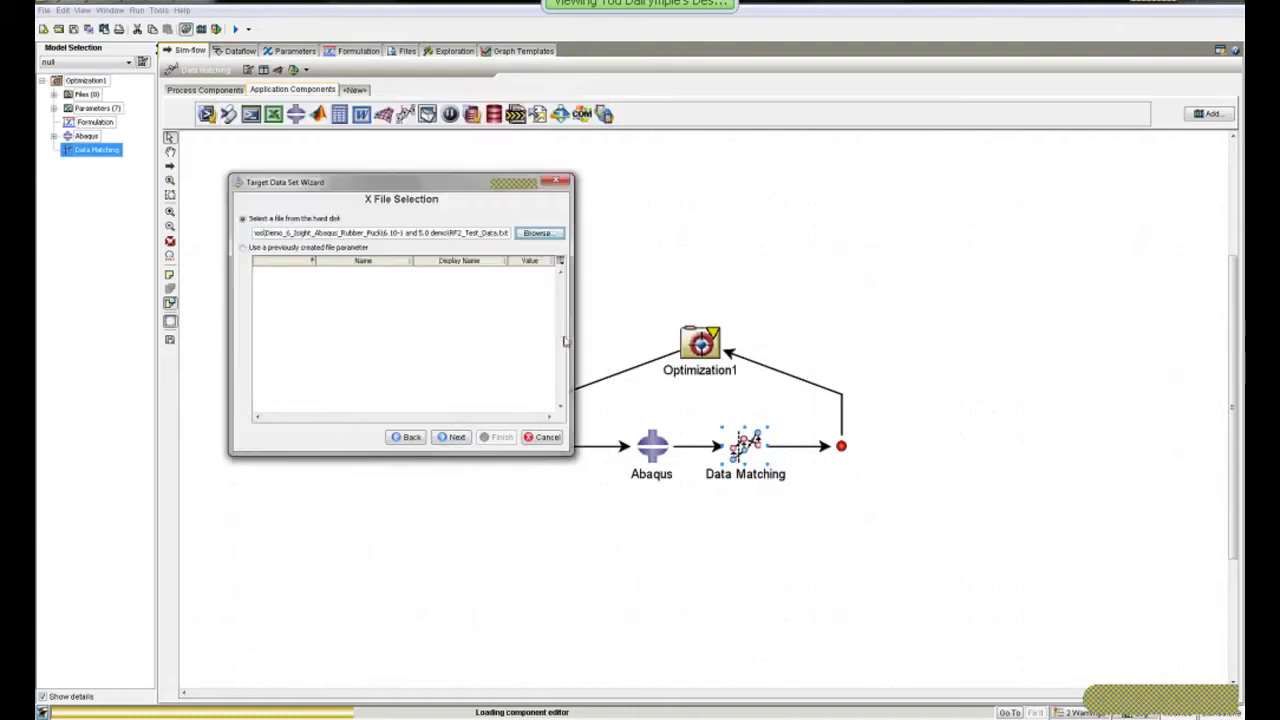
click(456, 437)
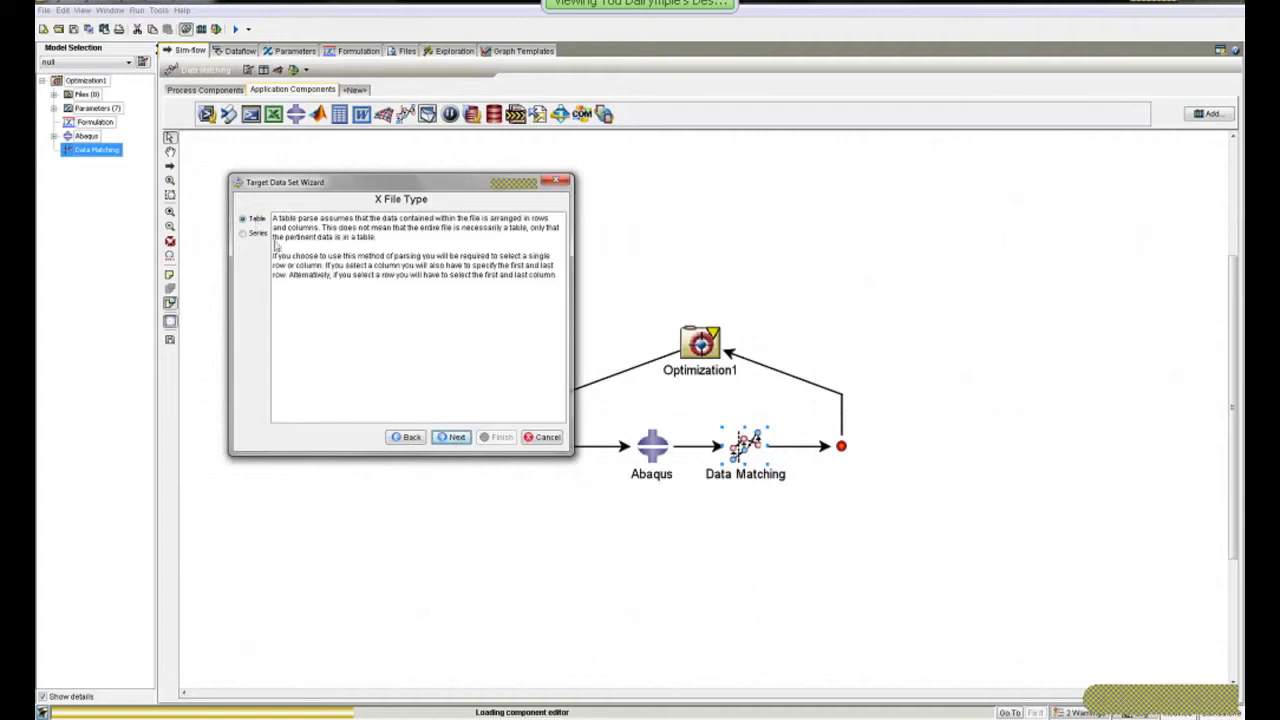
click(456, 438)
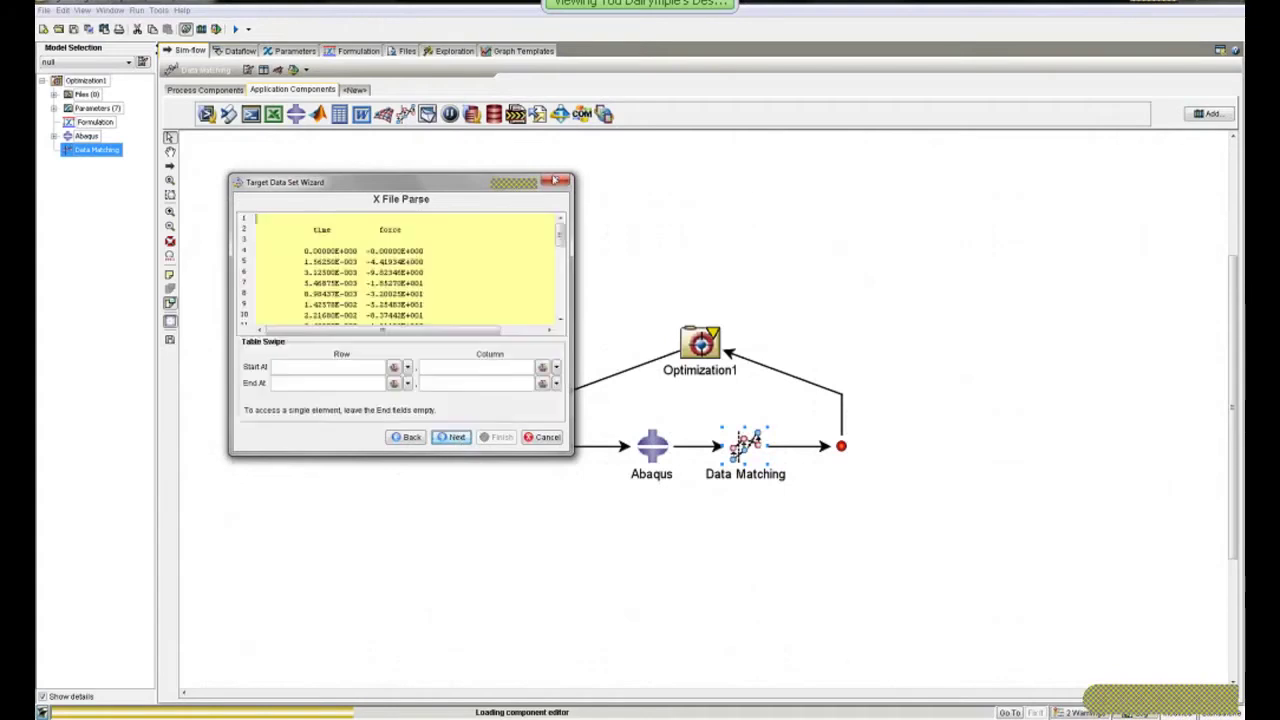
- Define the target X data as the time column, from row 4, column 1 to row Table.LAST
drag(553, 180, 686, 166)
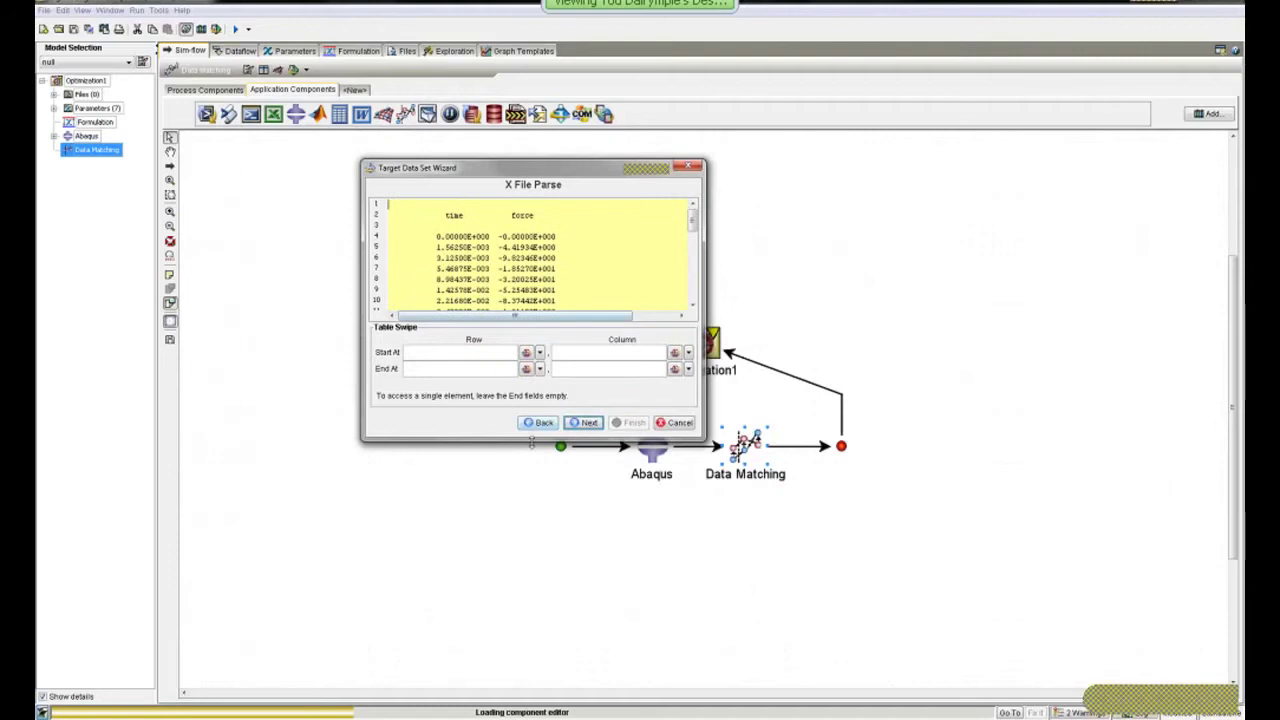
drag(531, 440, 531, 572)
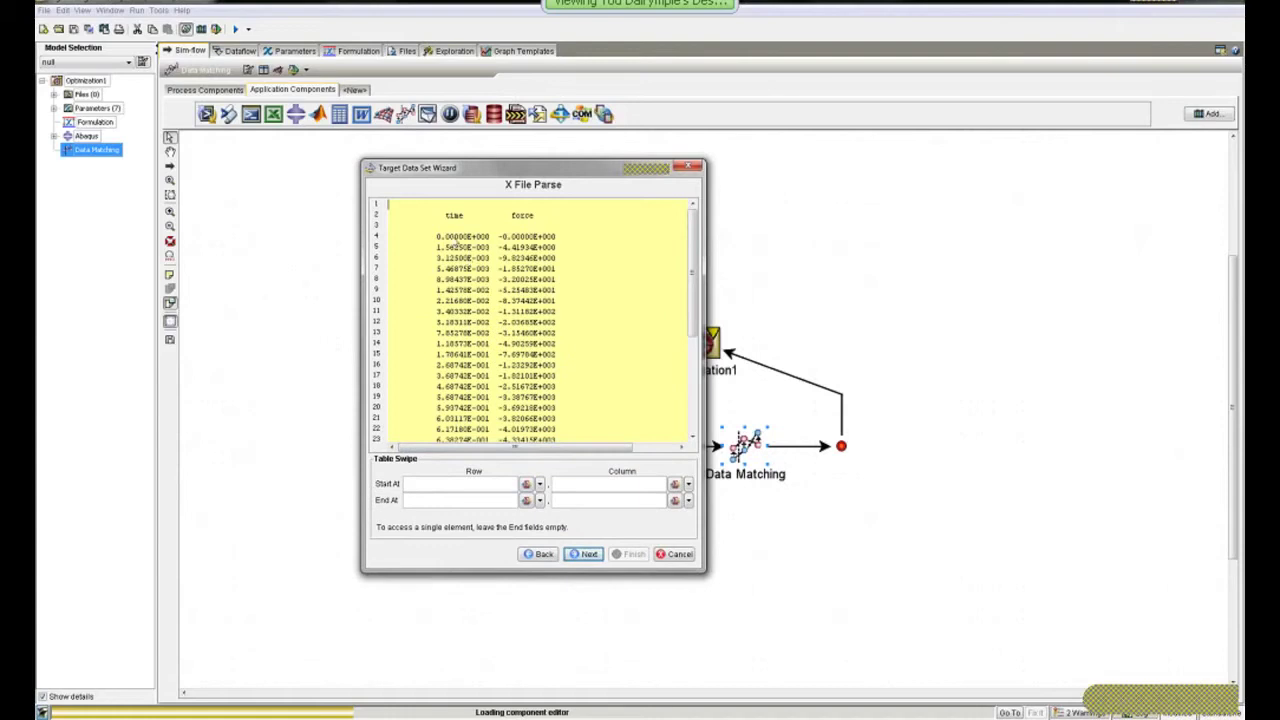
click(455, 238)
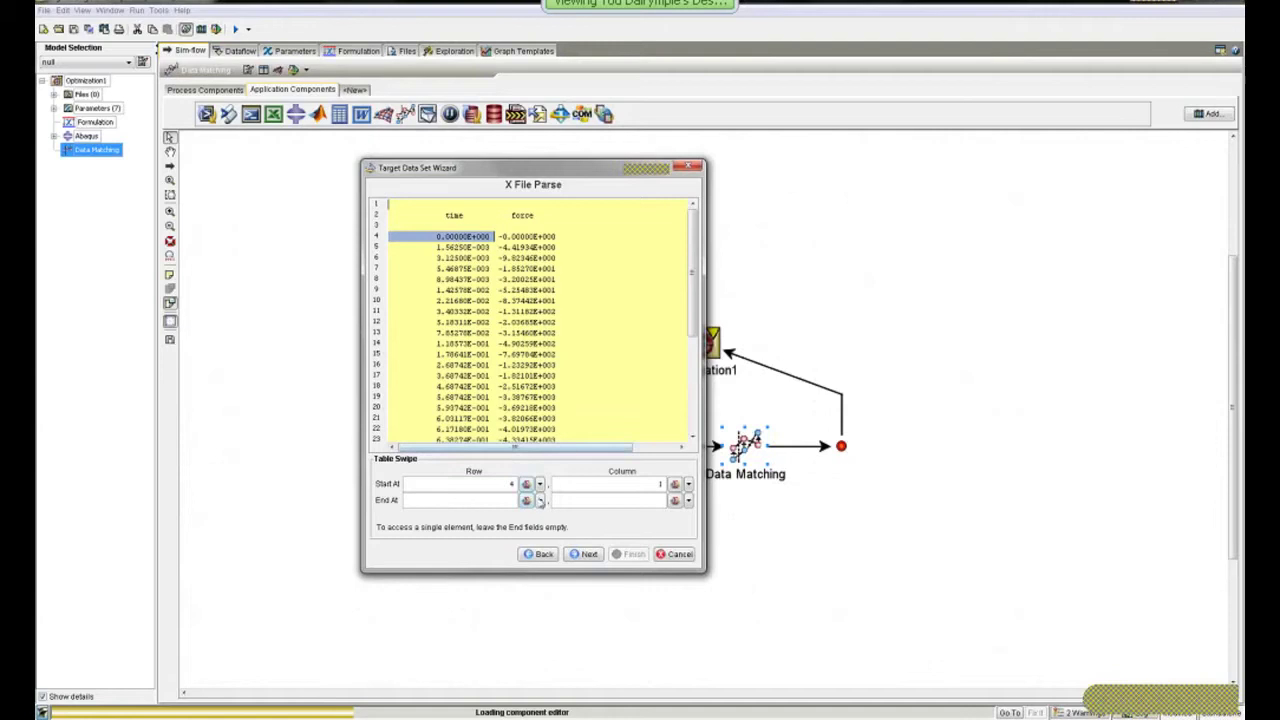
click(539, 500)
click(545, 530)
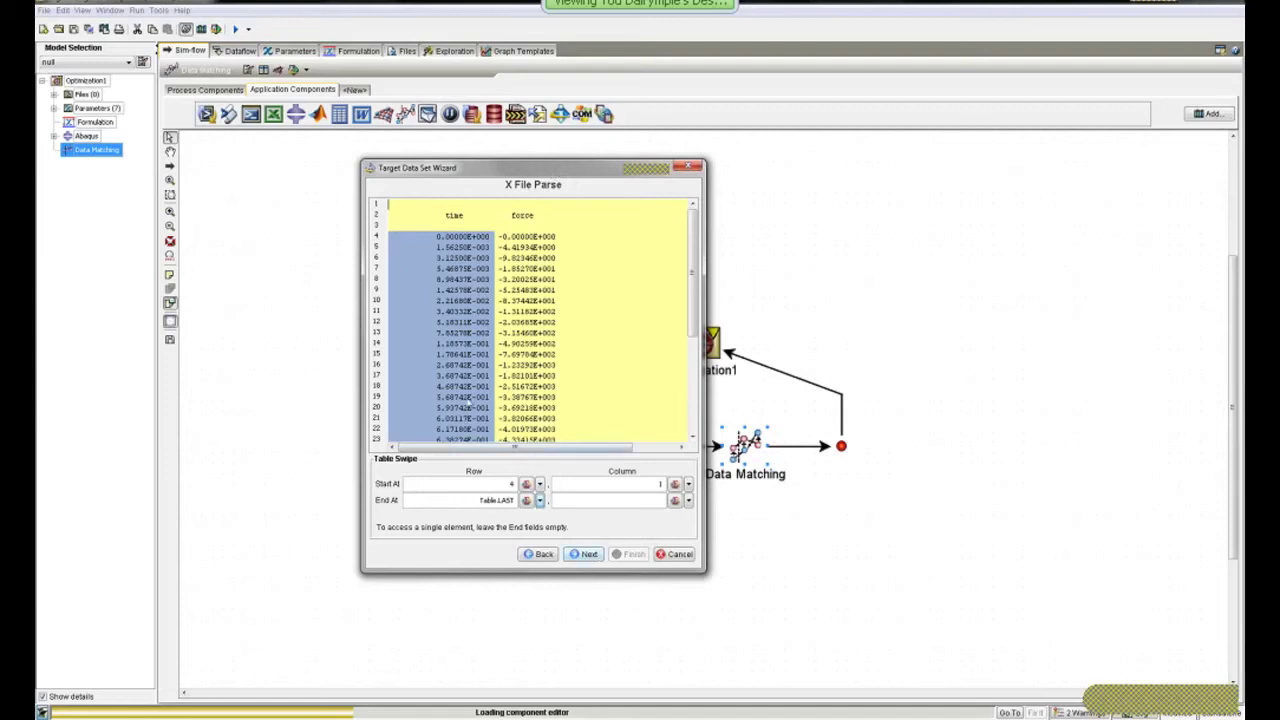
click(584, 553)
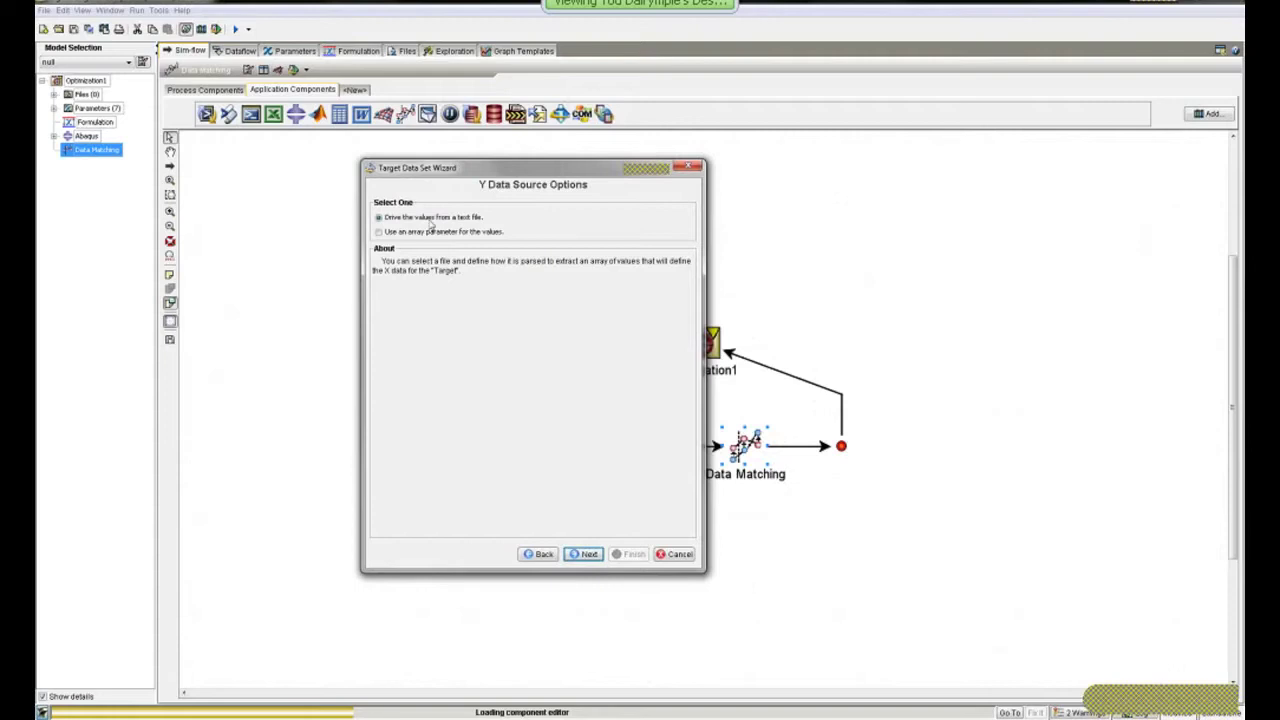
- Define the target Y data from the same file, parsed as a table, as the force column from row 4 to Table.LAST
click(587, 557)
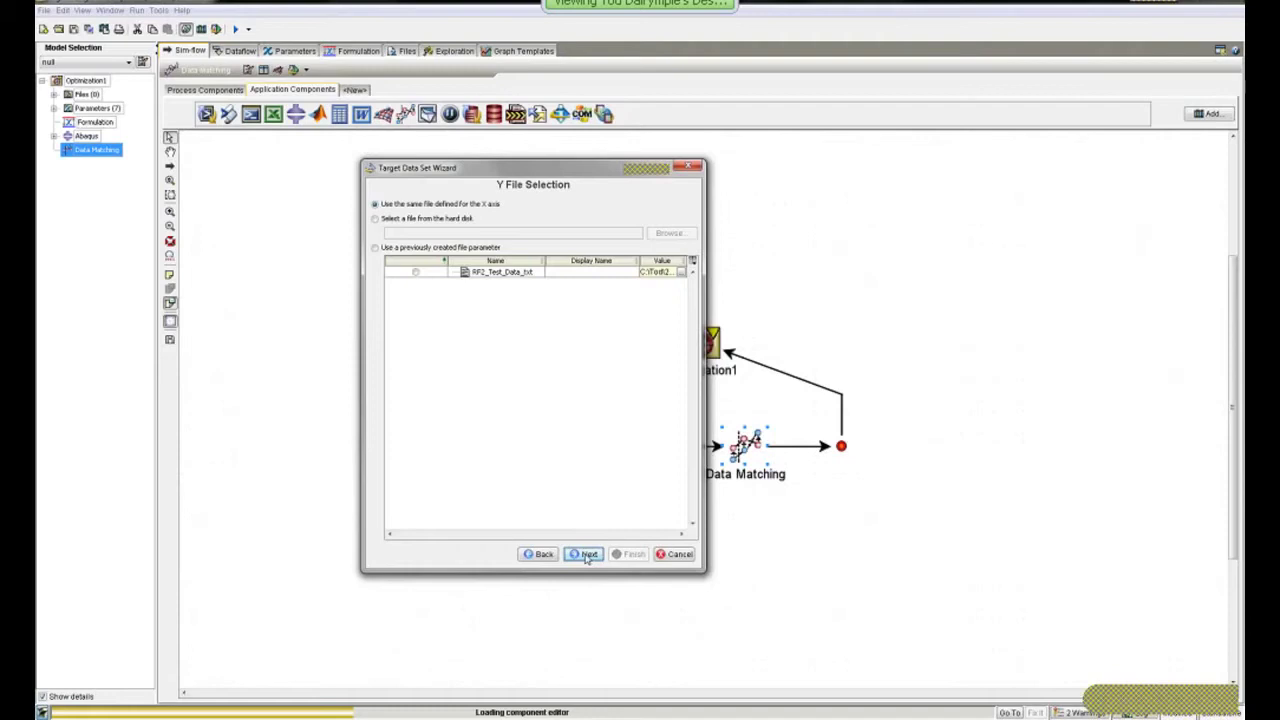
click(587, 555)
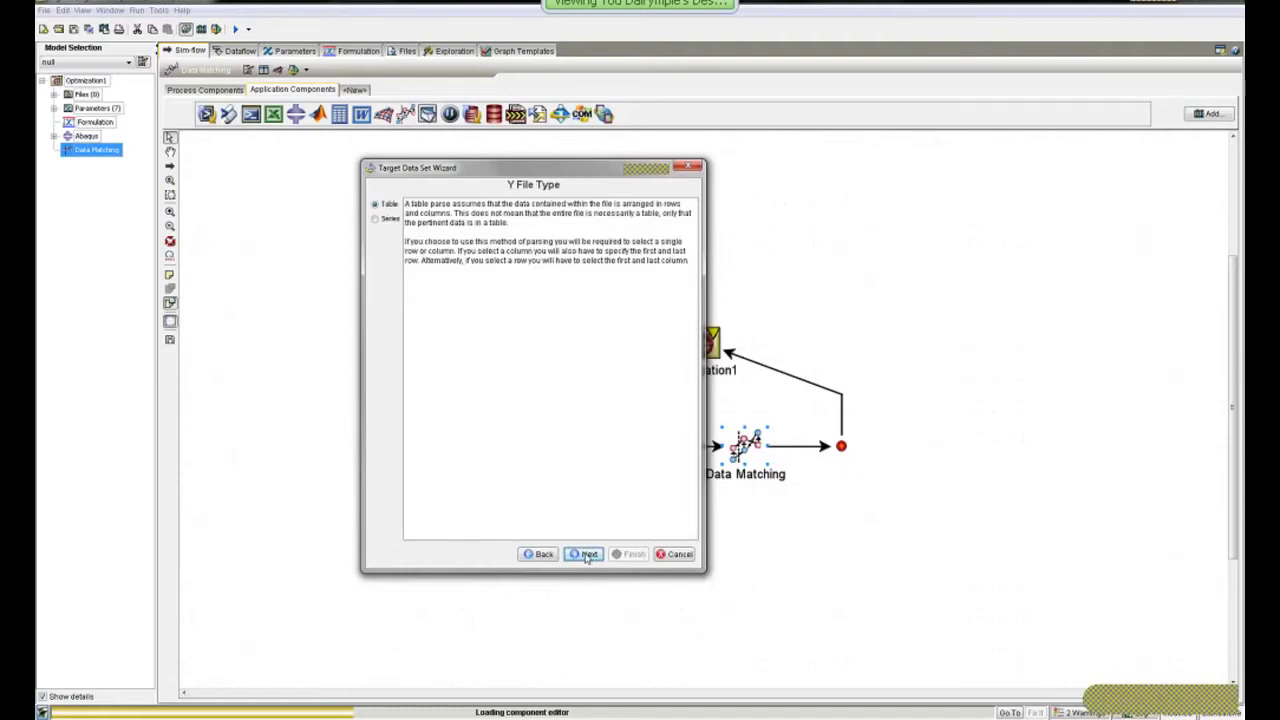
click(587, 555)
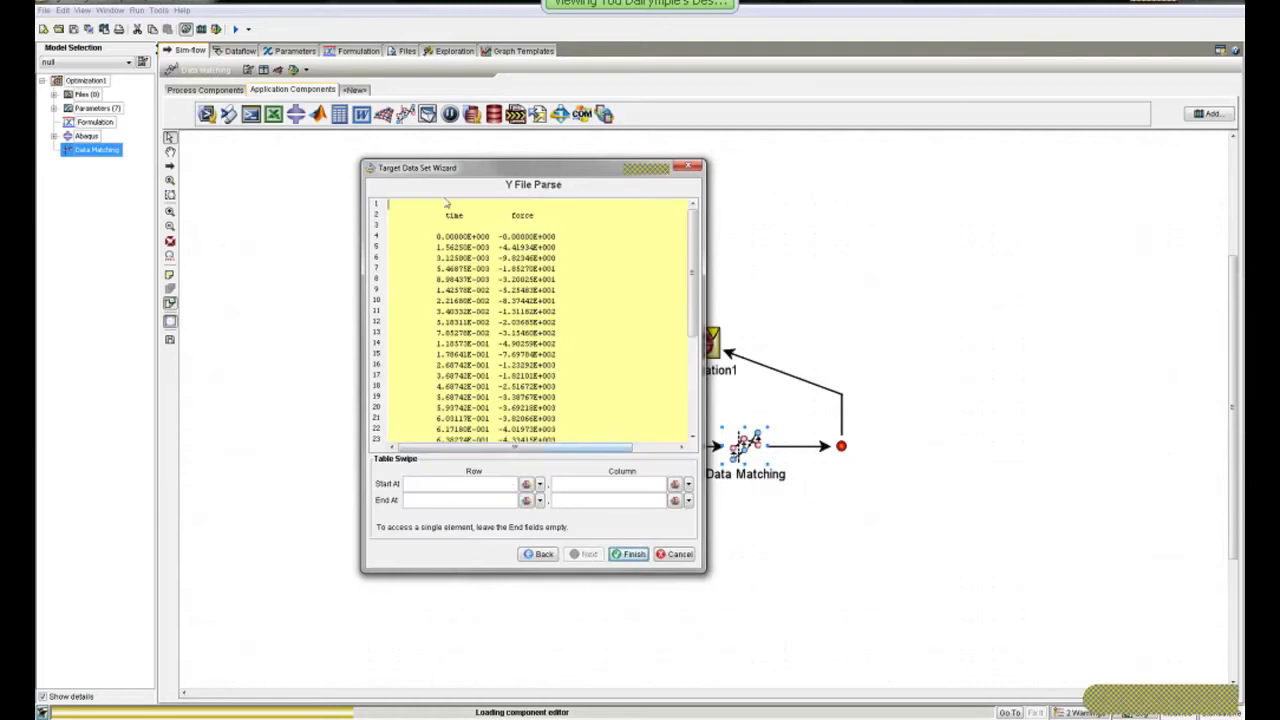
click(527, 237)
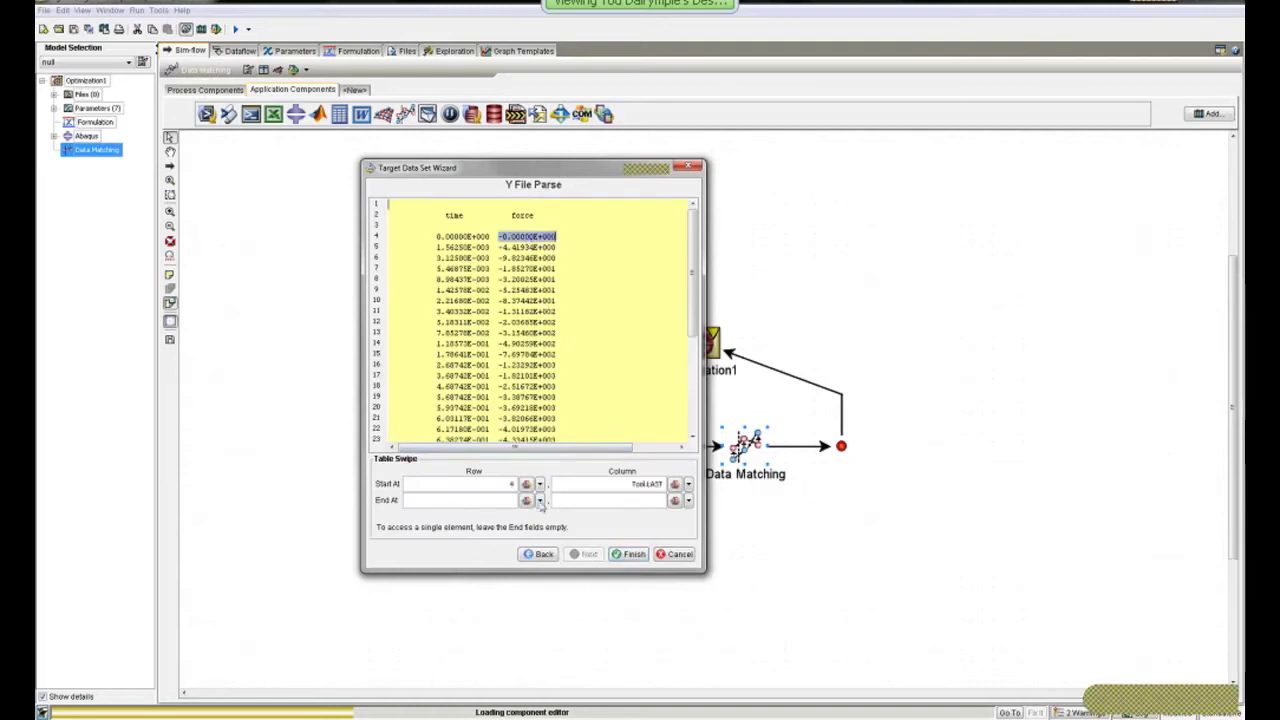
click(539, 500)
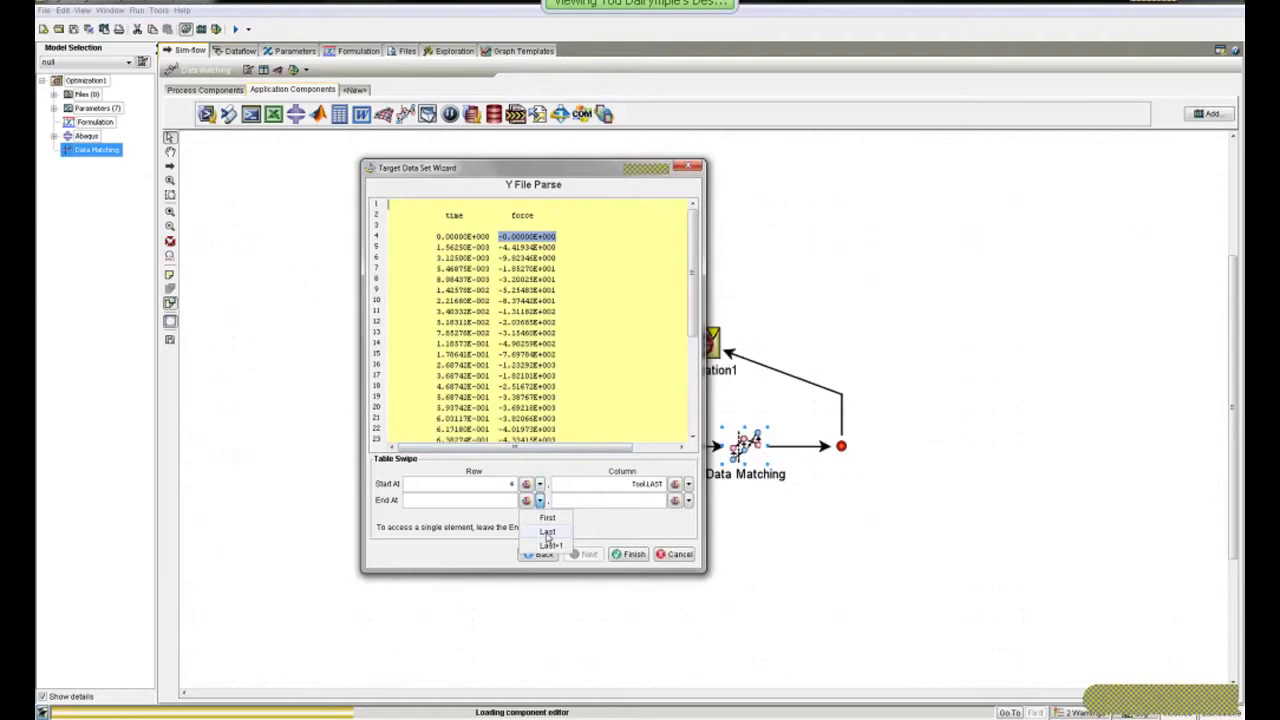
click(547, 533)
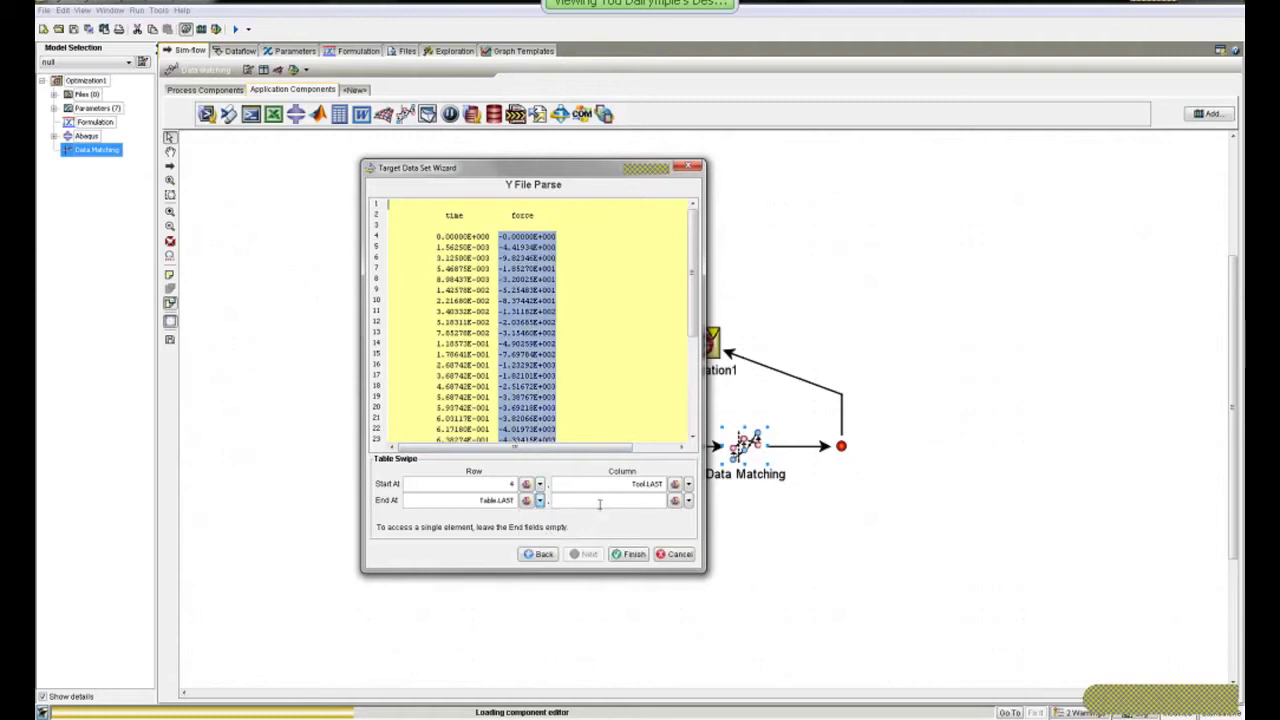
click(632, 554)
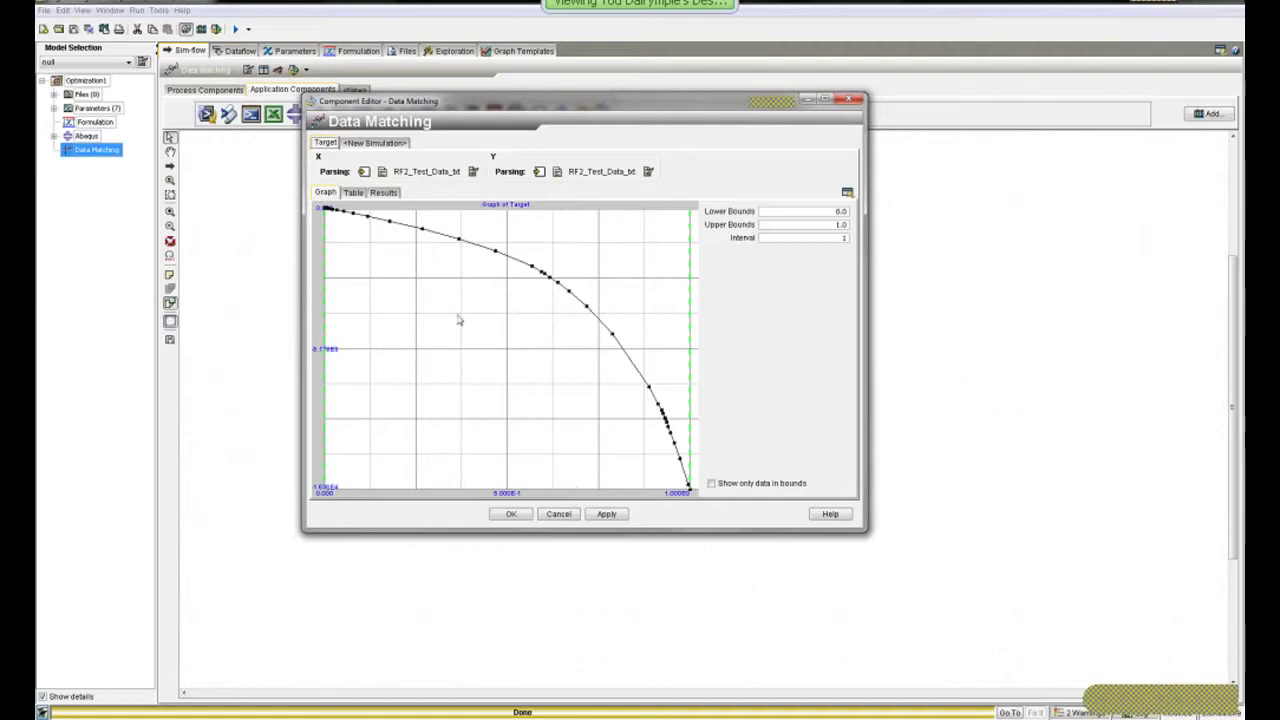
- Add a simulation data set and use column 1 of the array parameter Step_1__History__RF2_2 as its X data
click(373, 147)
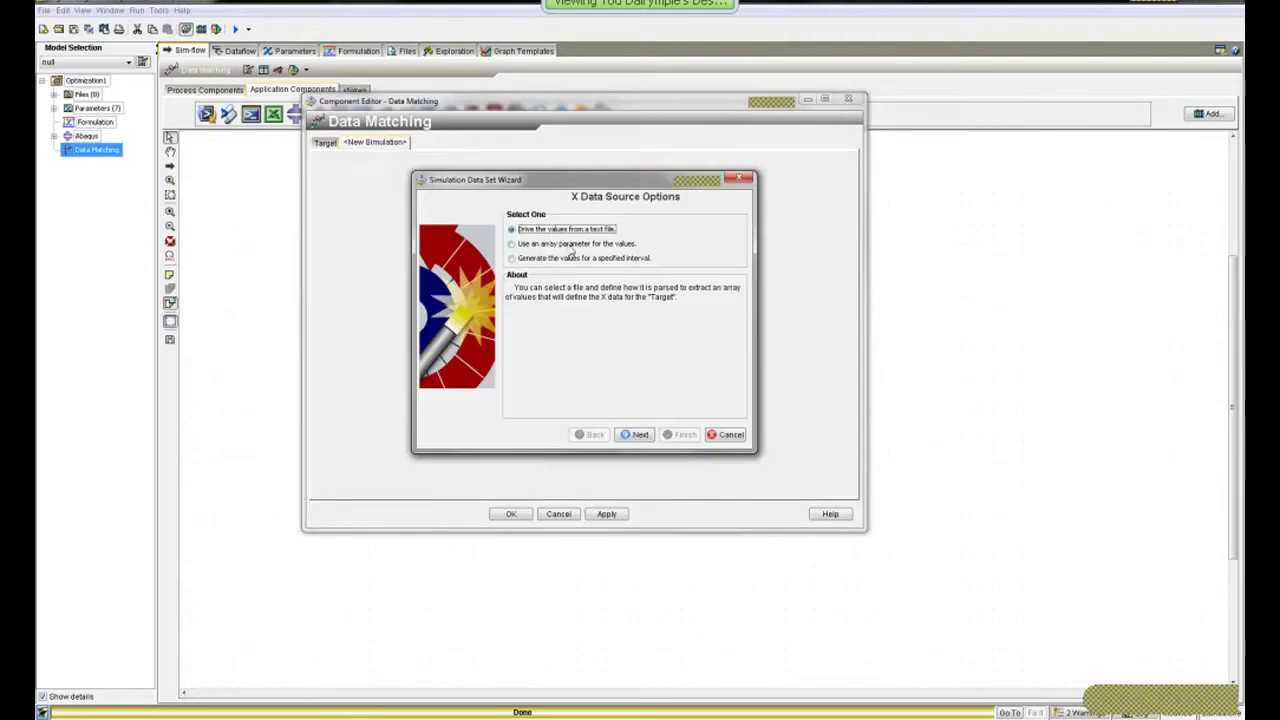
click(570, 246)
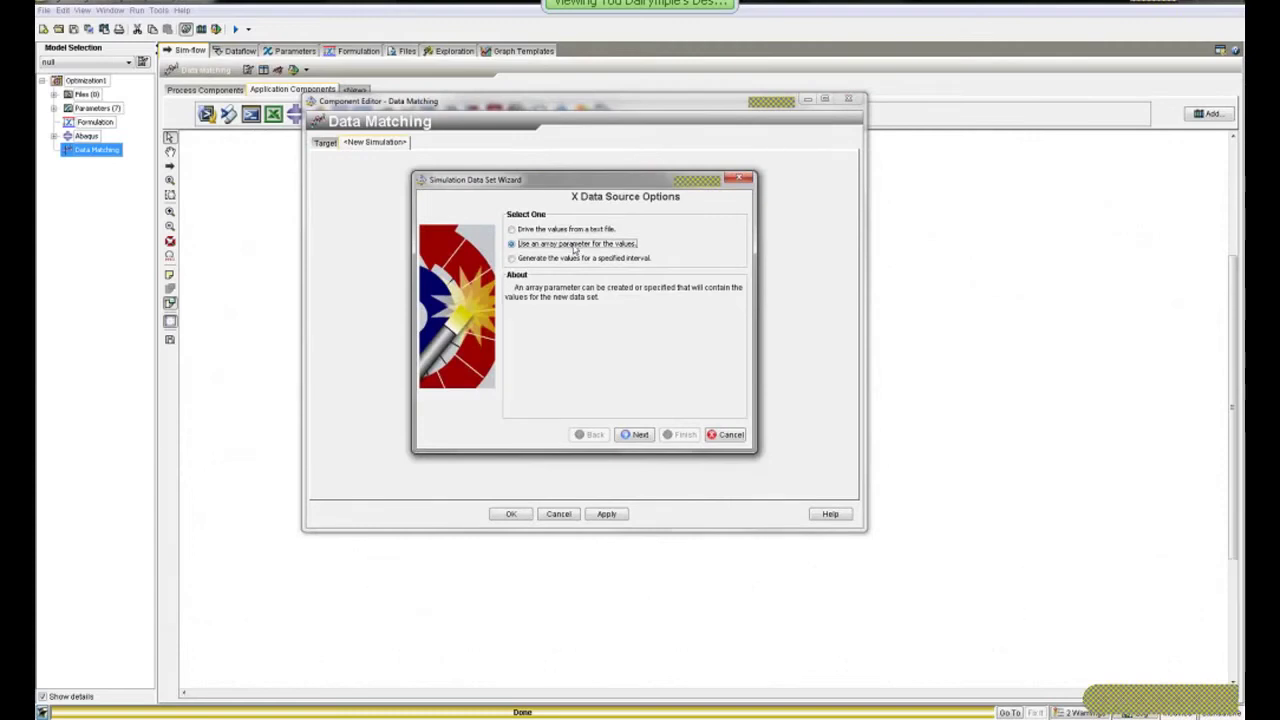
click(638, 435)
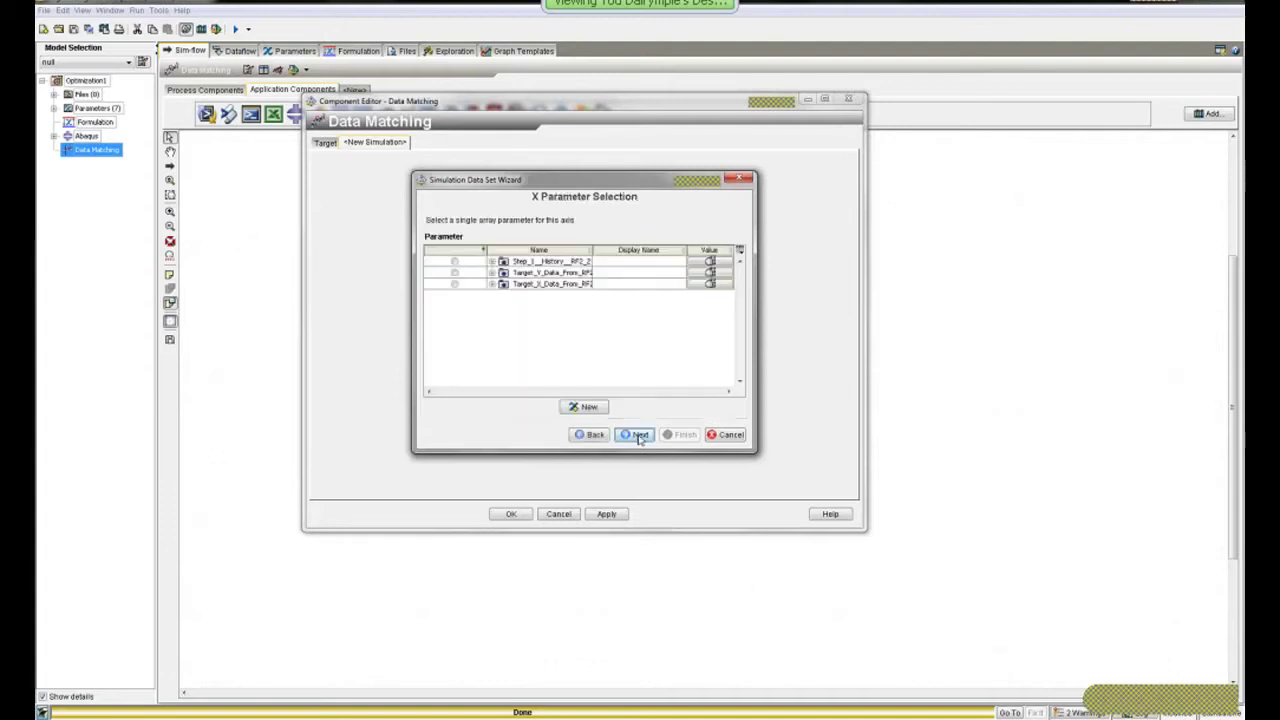
click(455, 261)
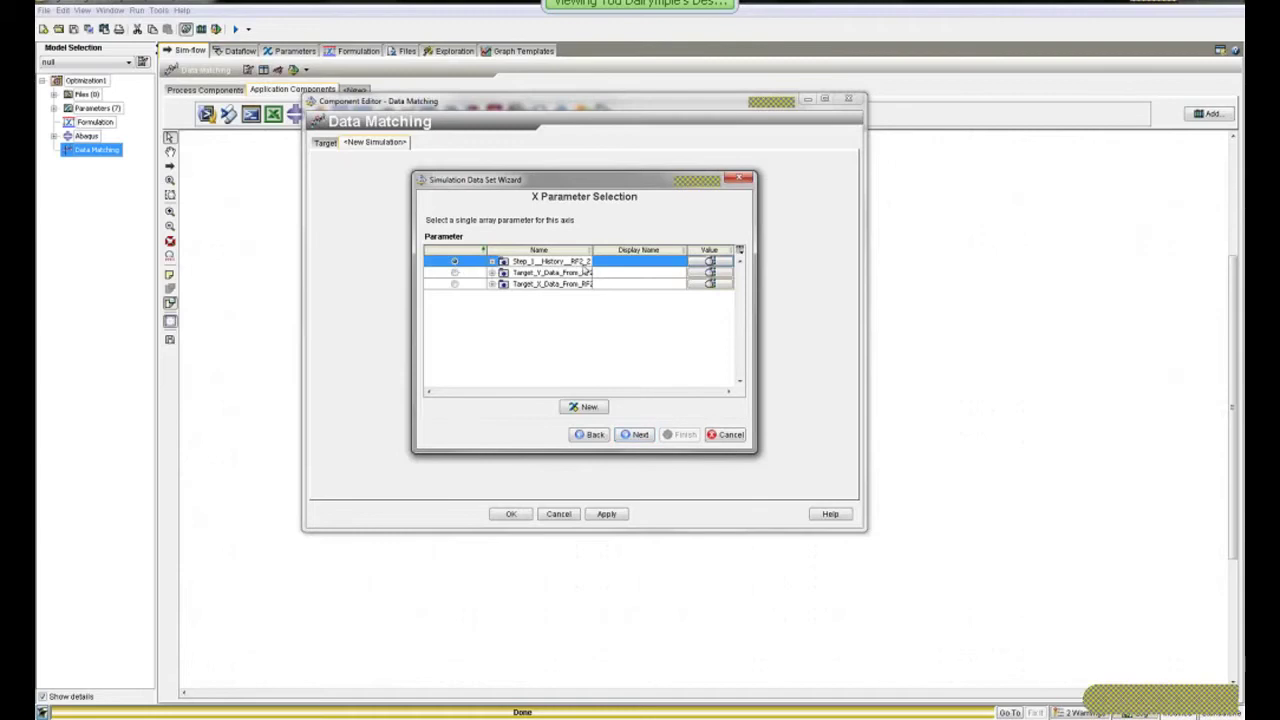
drag(754, 315, 923, 310)
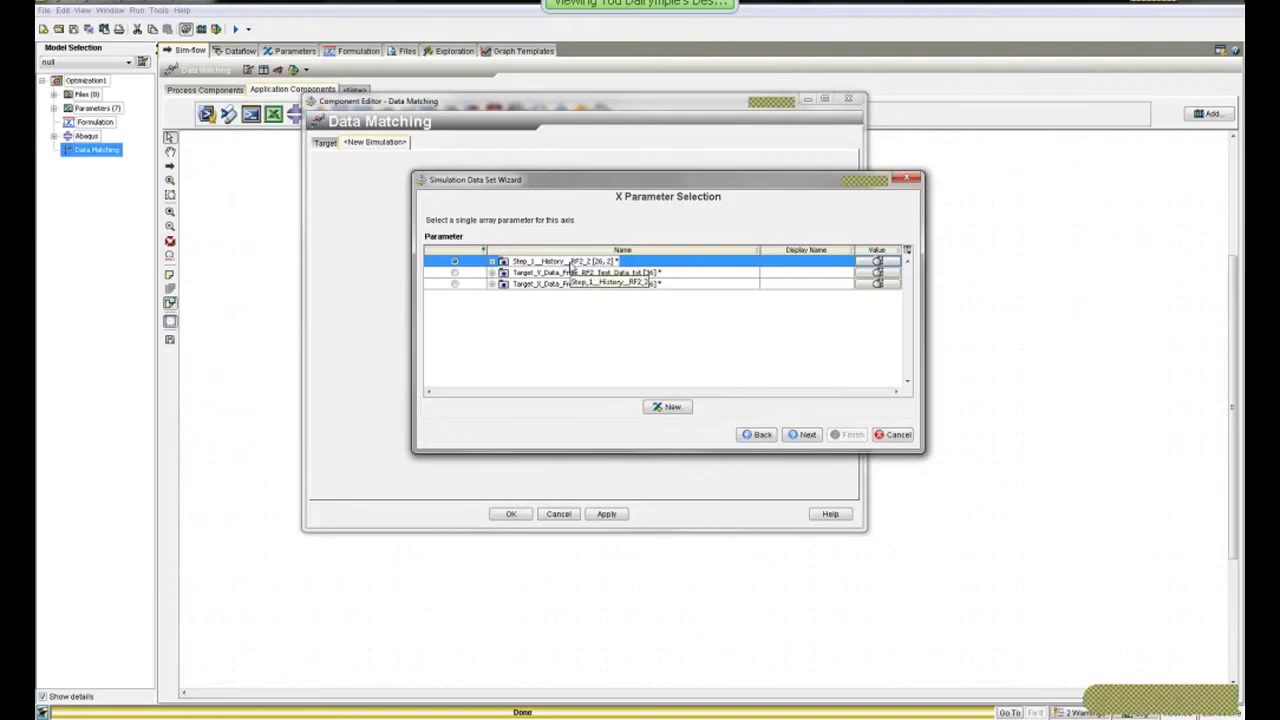
click(806, 436)
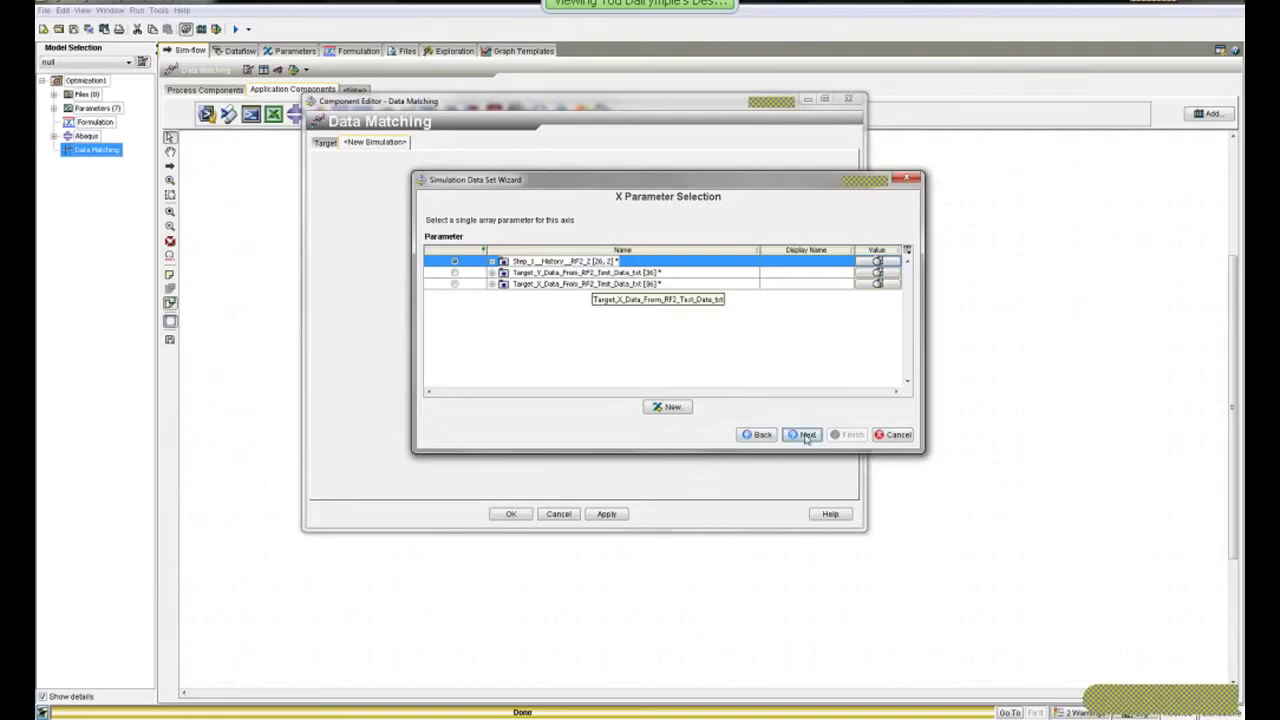
click(540, 219)
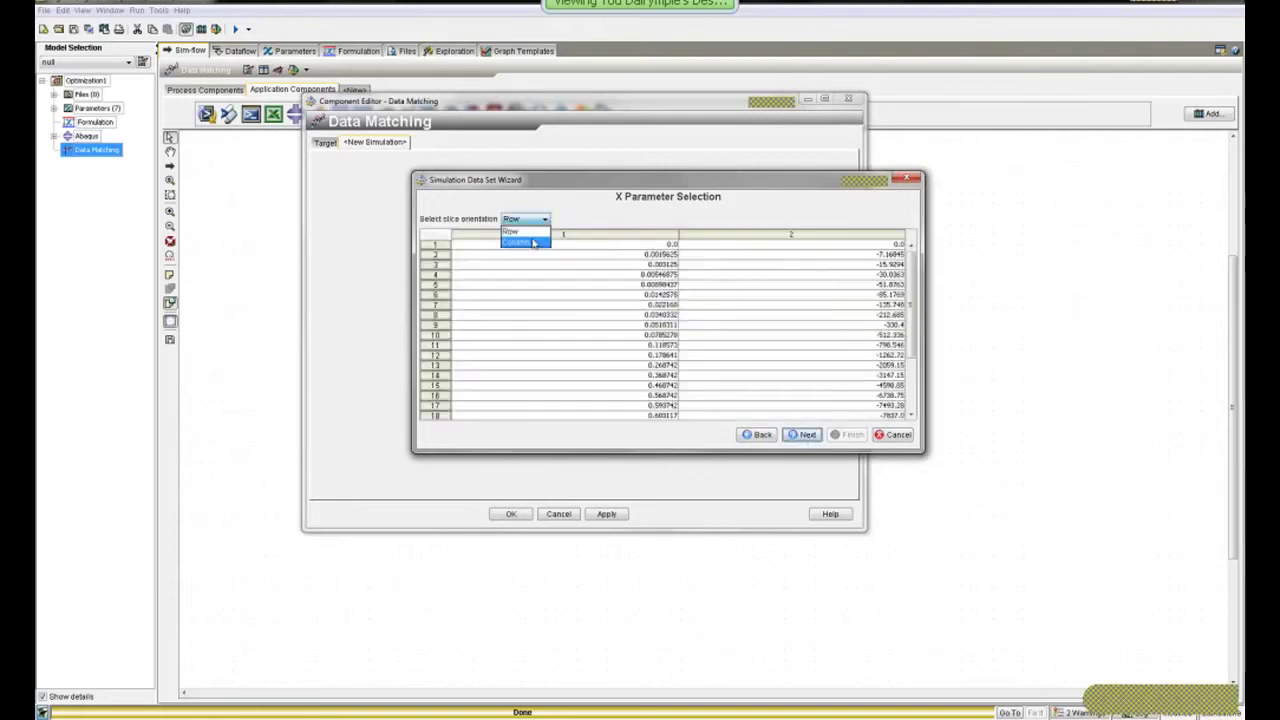
click(534, 243)
click(583, 299)
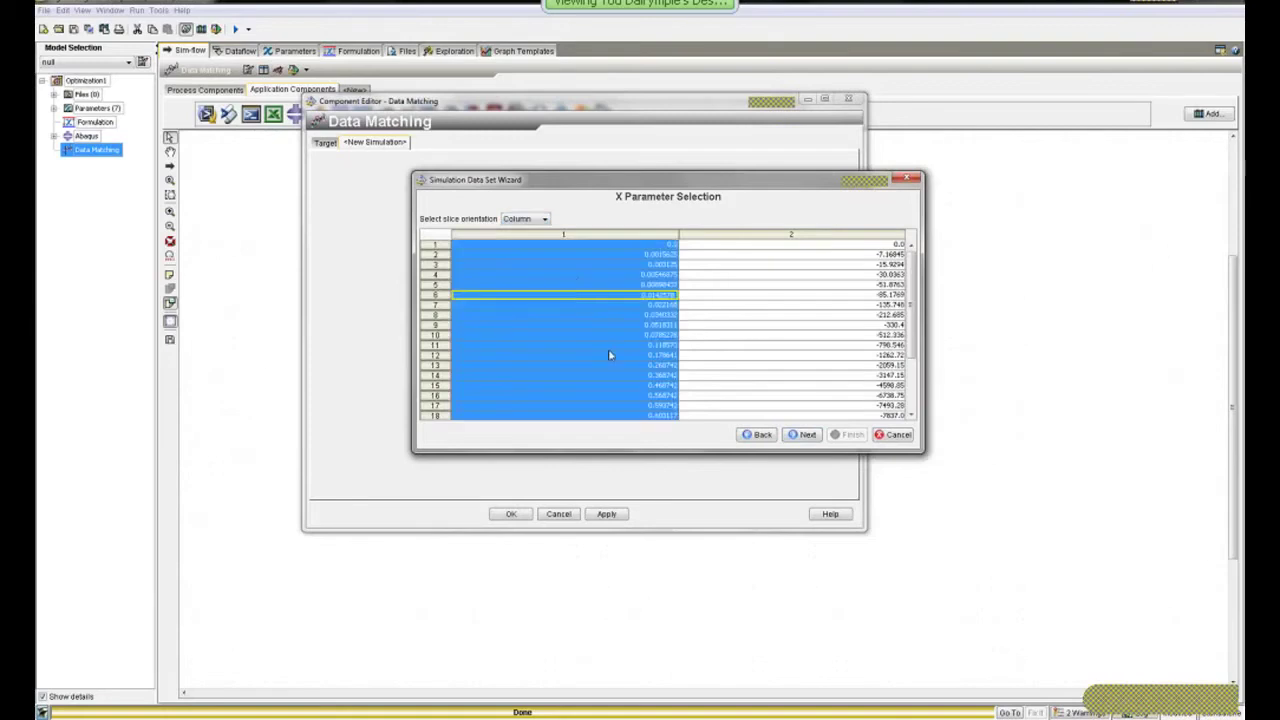
click(806, 434)
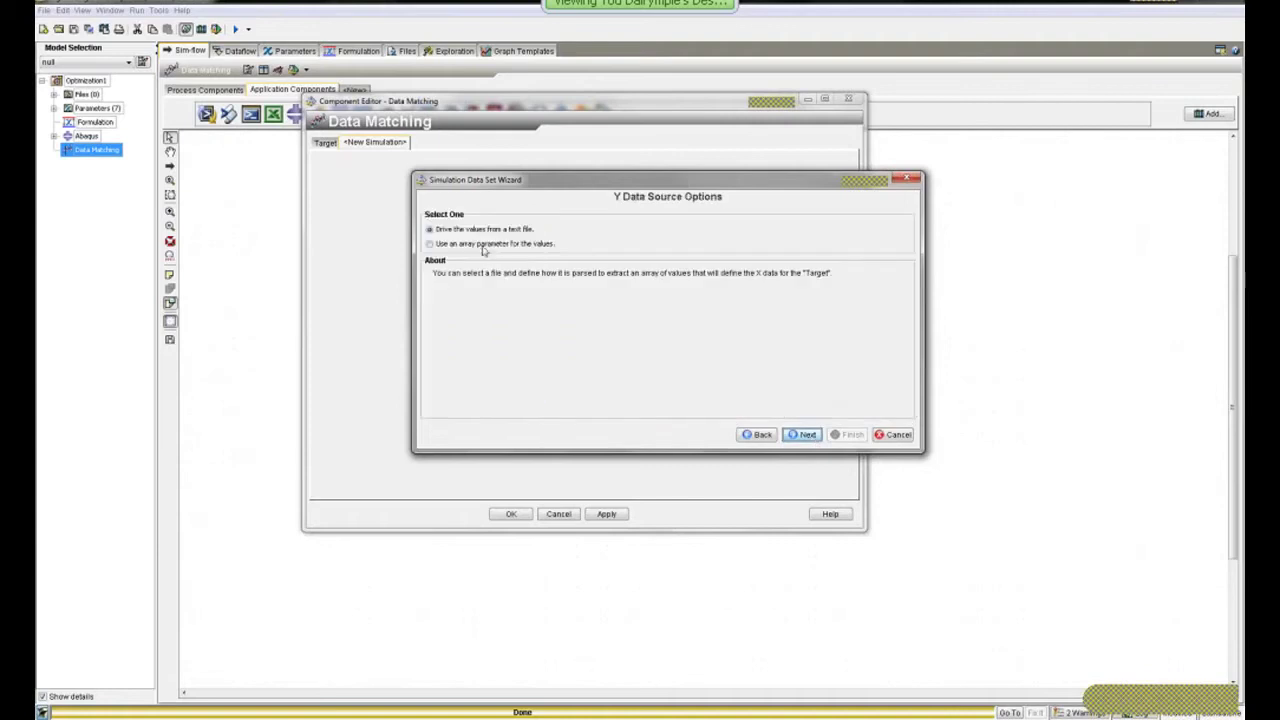
- Use column 2 of the array parameter Step_1__History__RF2_2 as the simulation Y data and finish the data set
click(483, 245)
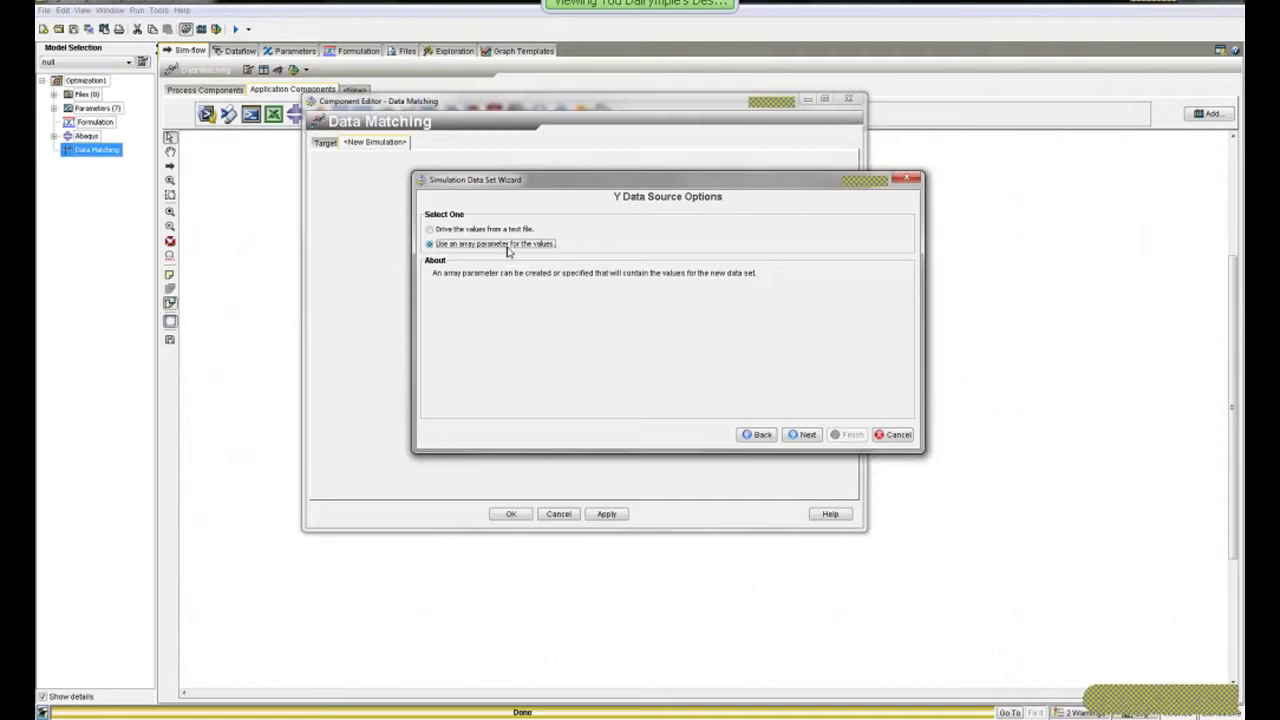
click(801, 436)
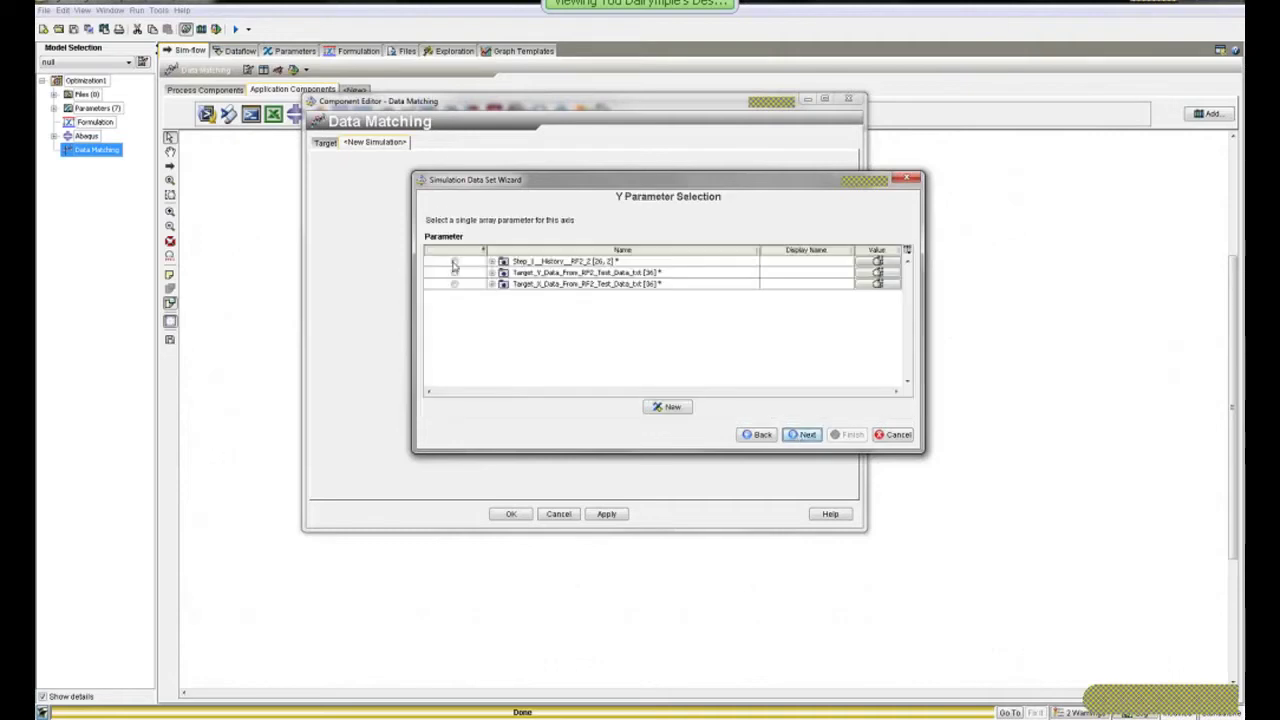
click(454, 262)
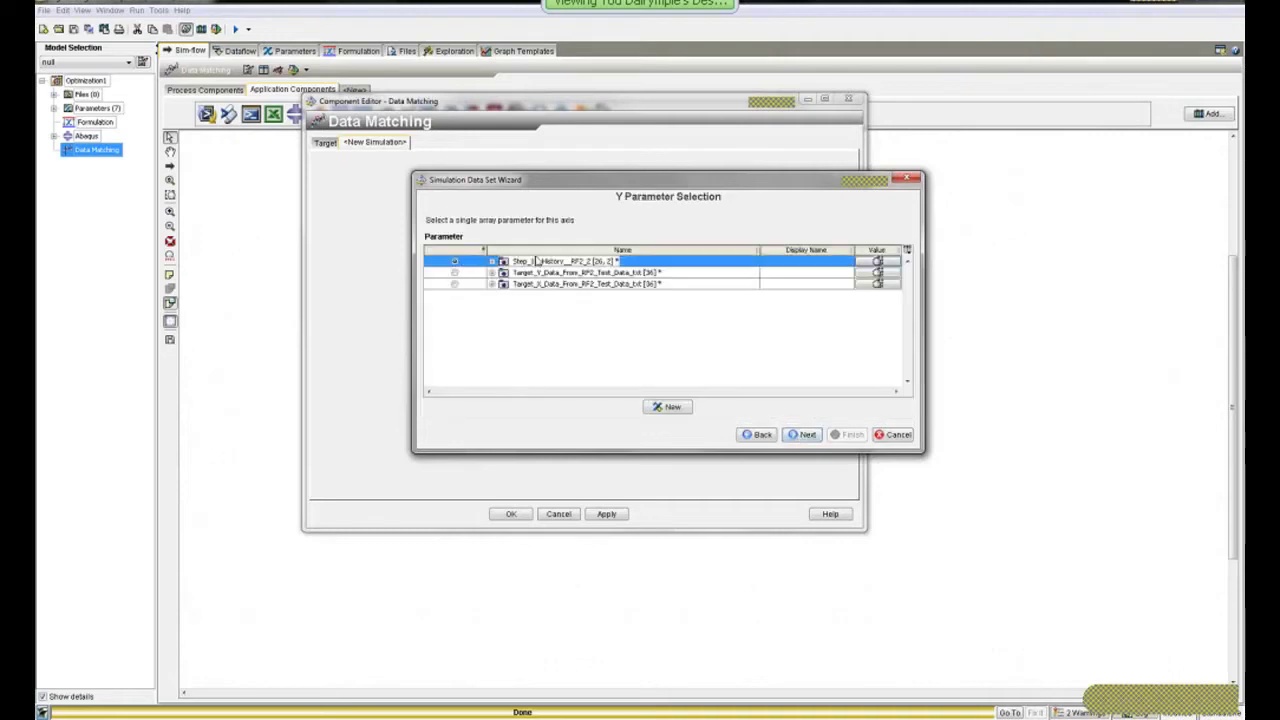
click(790, 436)
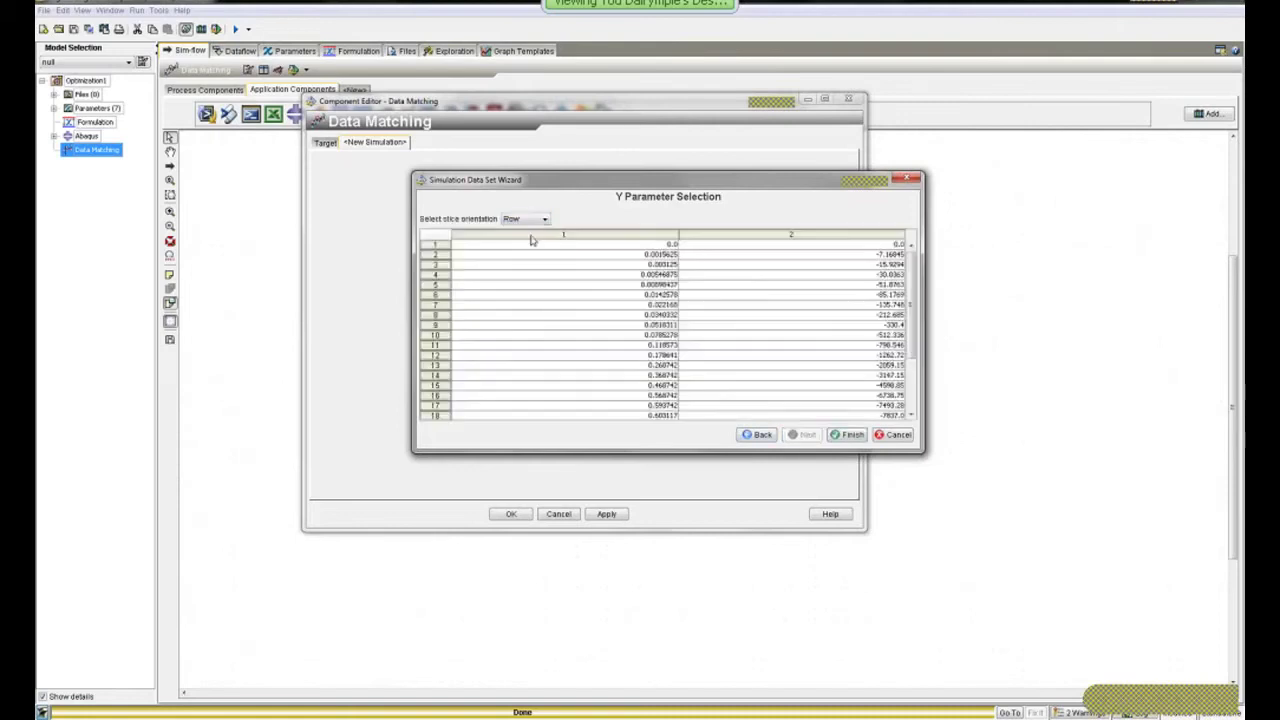
click(525, 218)
click(520, 243)
click(777, 300)
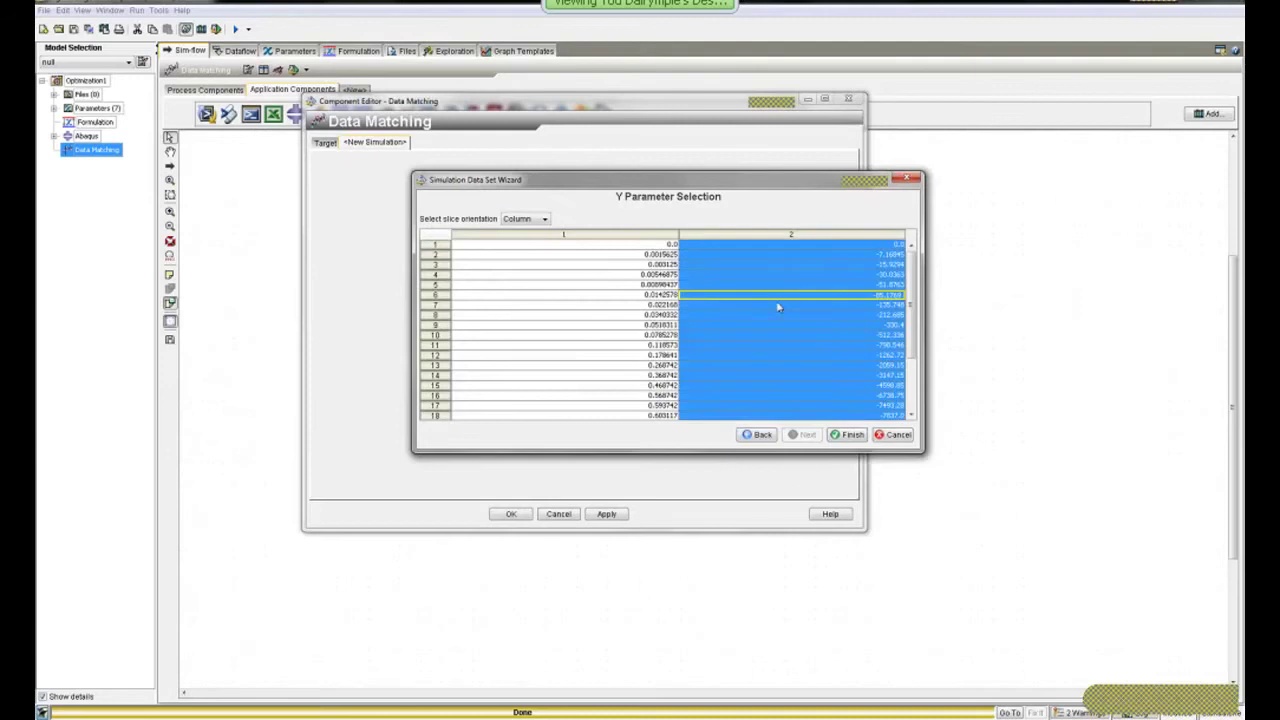
click(860, 436)
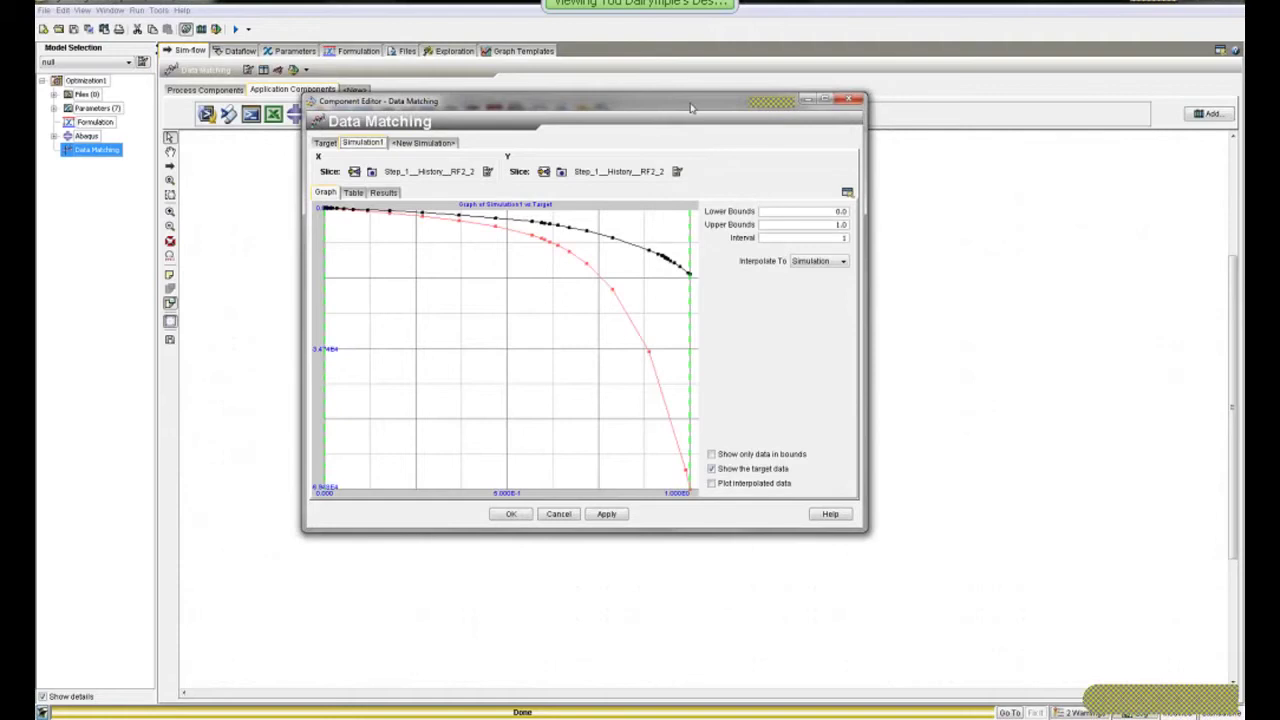
- Select the data comparison result Sum_YSqrDiff_Simulation1 (sum of the squared difference) as output and accept the Data Matching settings
drag(690, 107, 734, 155)
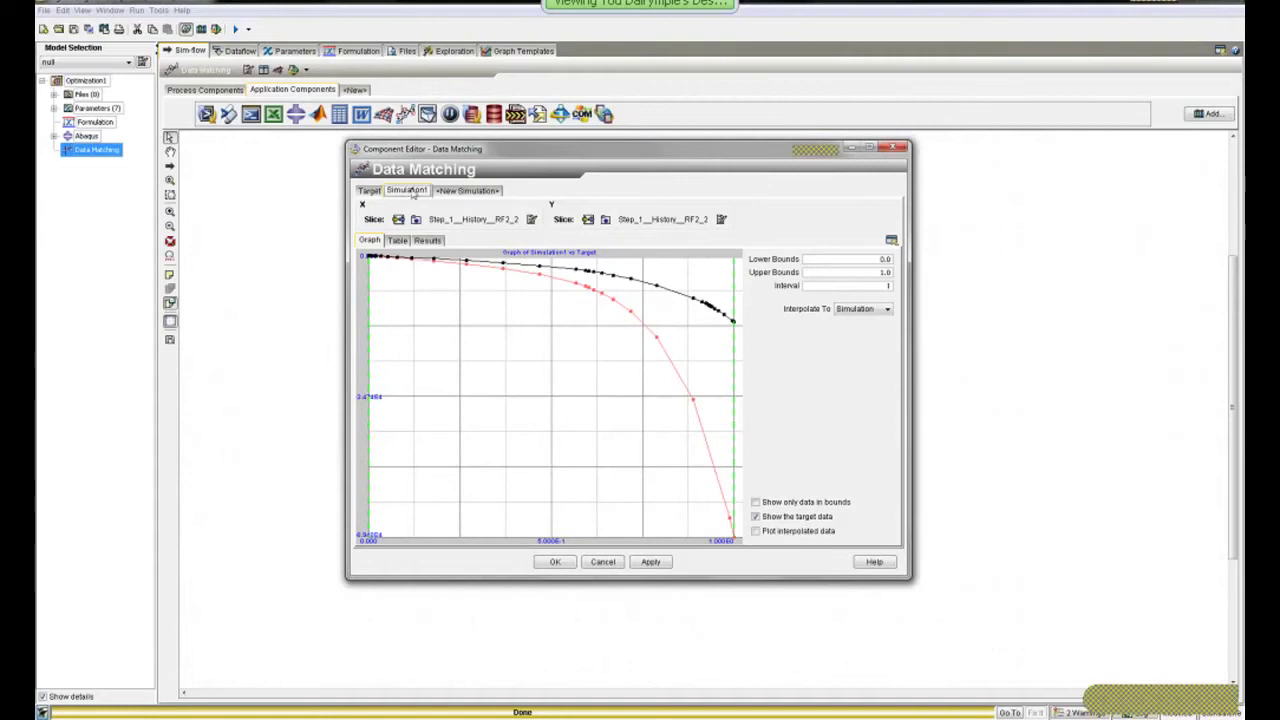
click(426, 242)
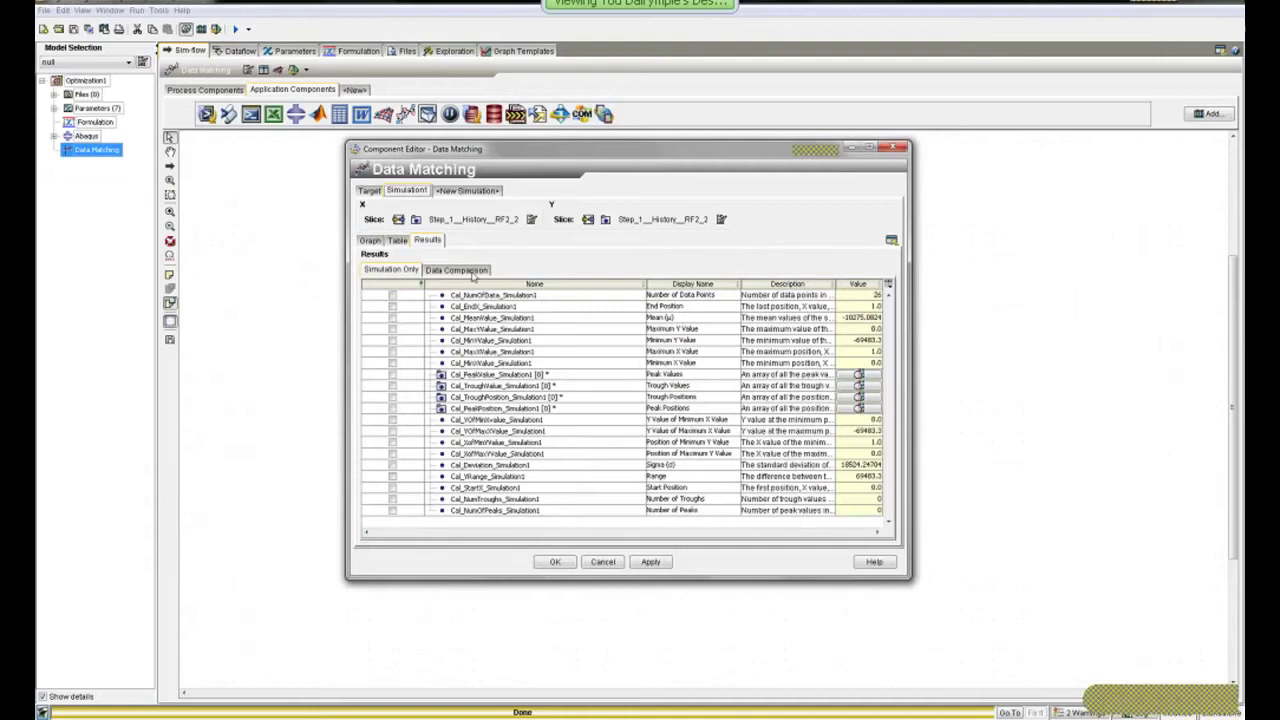
click(474, 276)
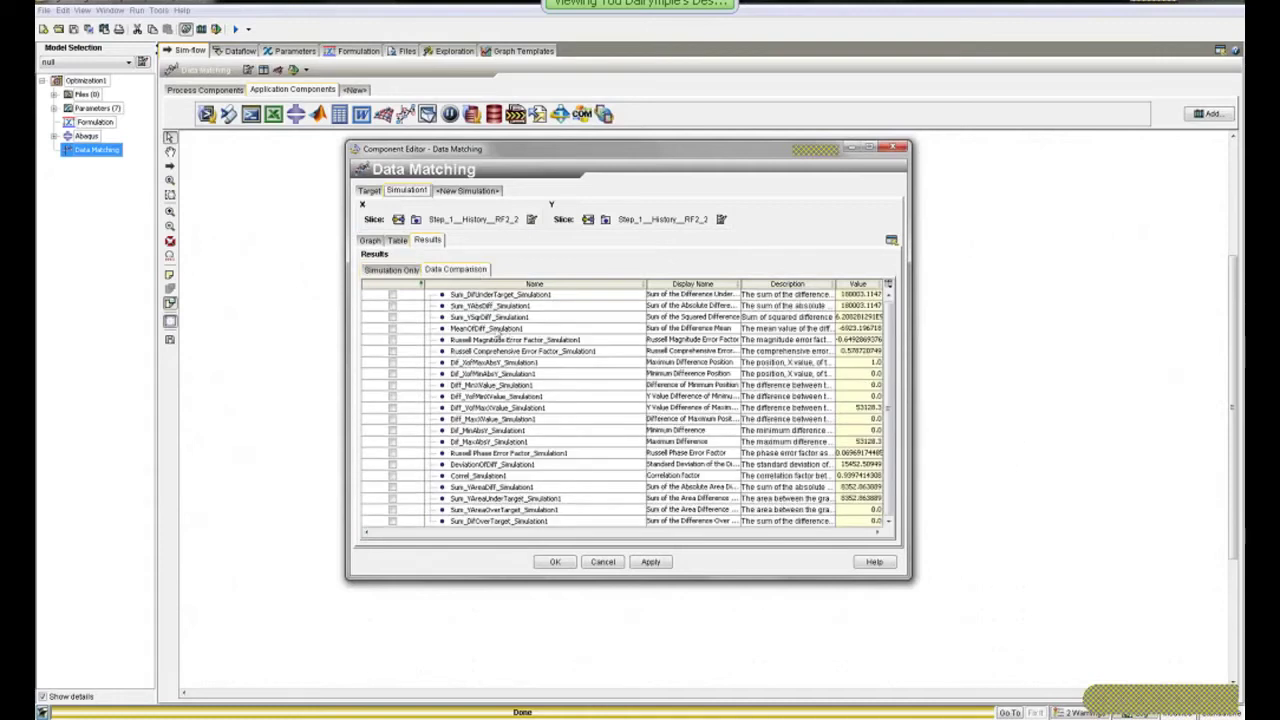
click(393, 318)
click(555, 564)
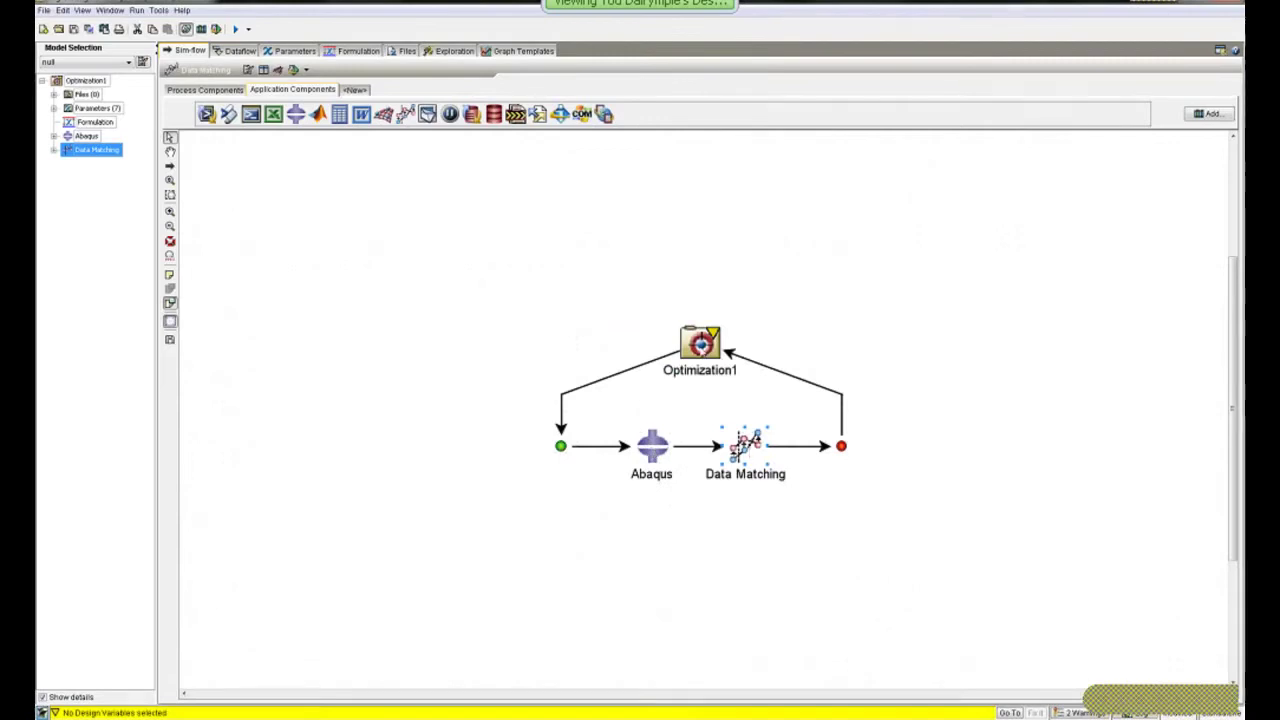
- Set the Optimization1 component's technique to Hooke-Jeeves and edit its relative step size
double_click(700, 342)
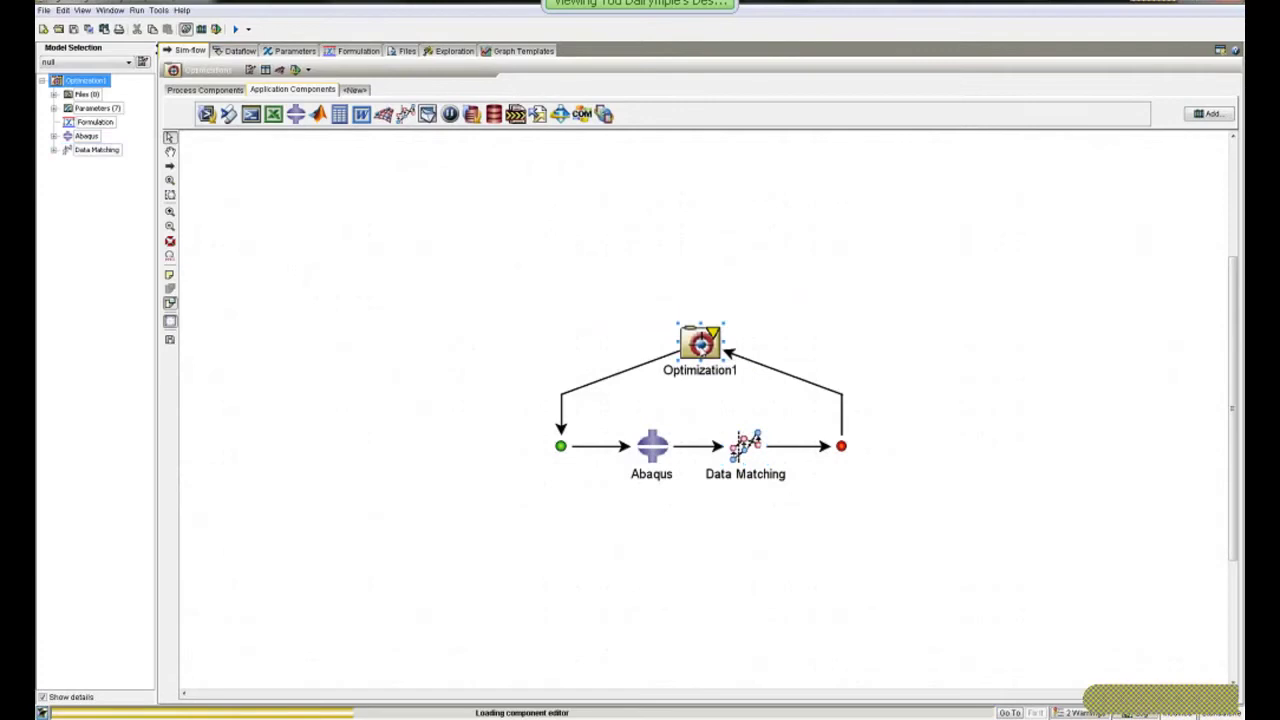
click(641, 275)
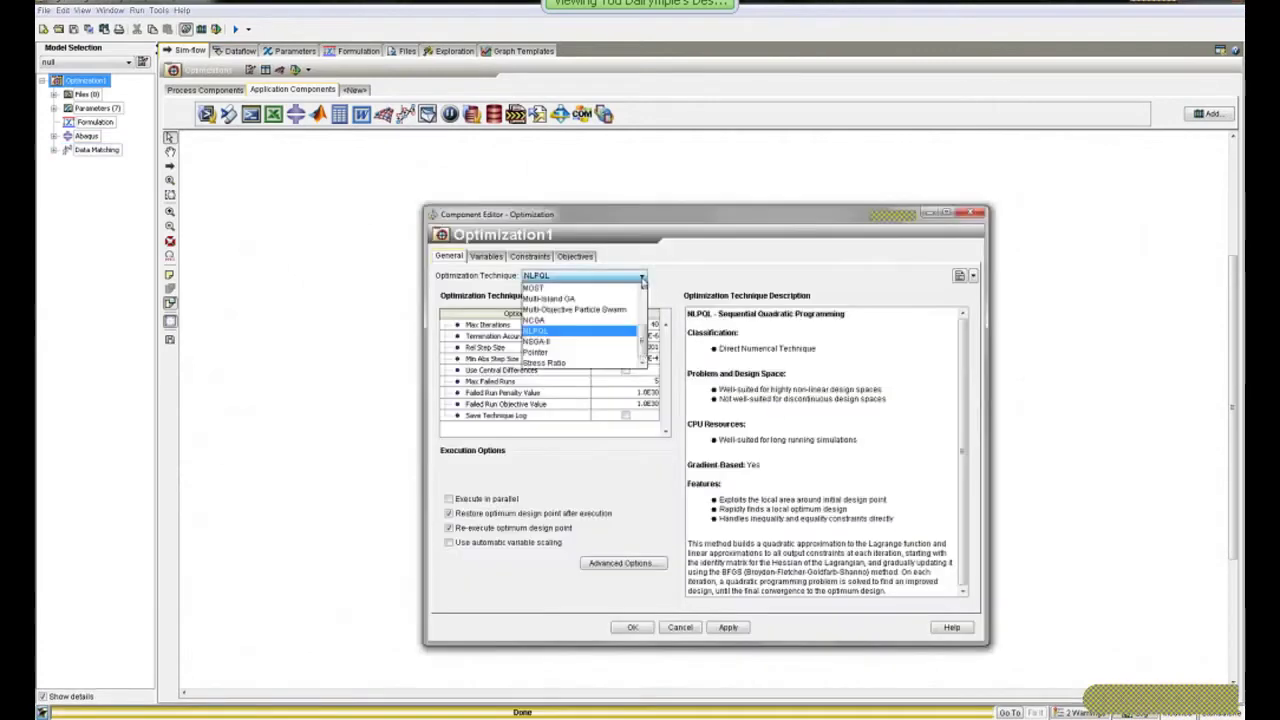
scroll(645, 330, up, 3)
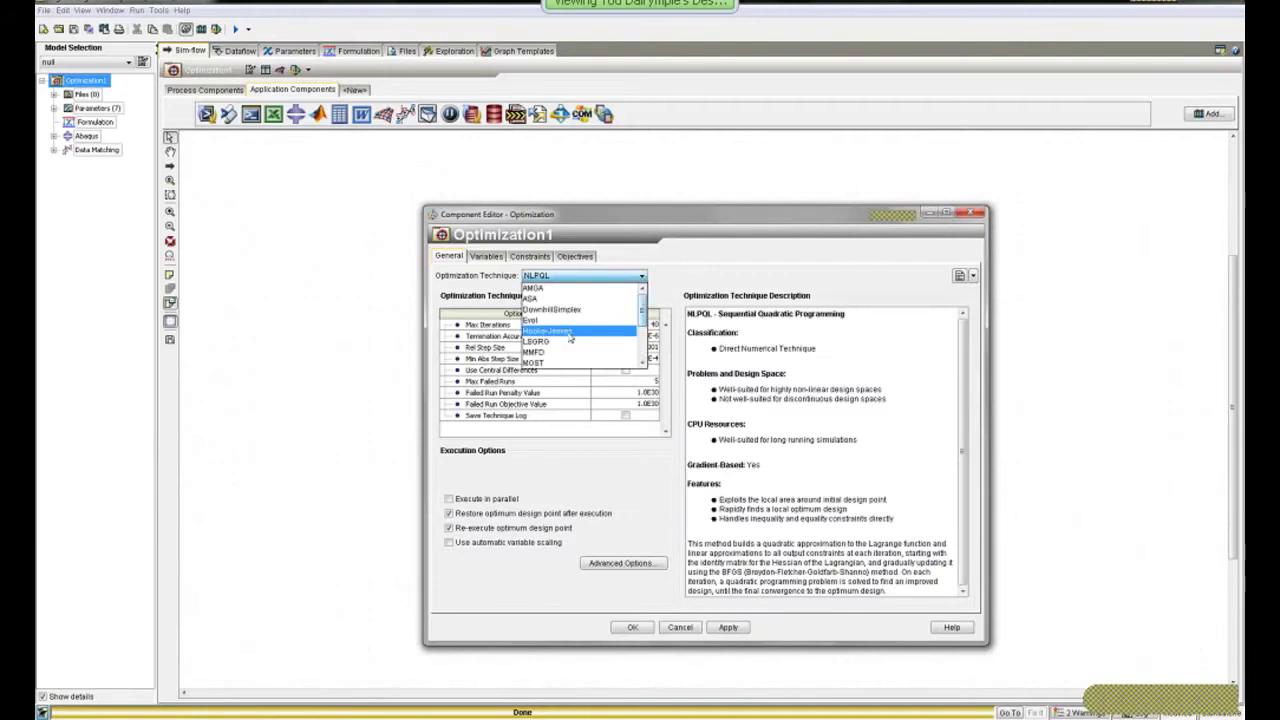
click(570, 340)
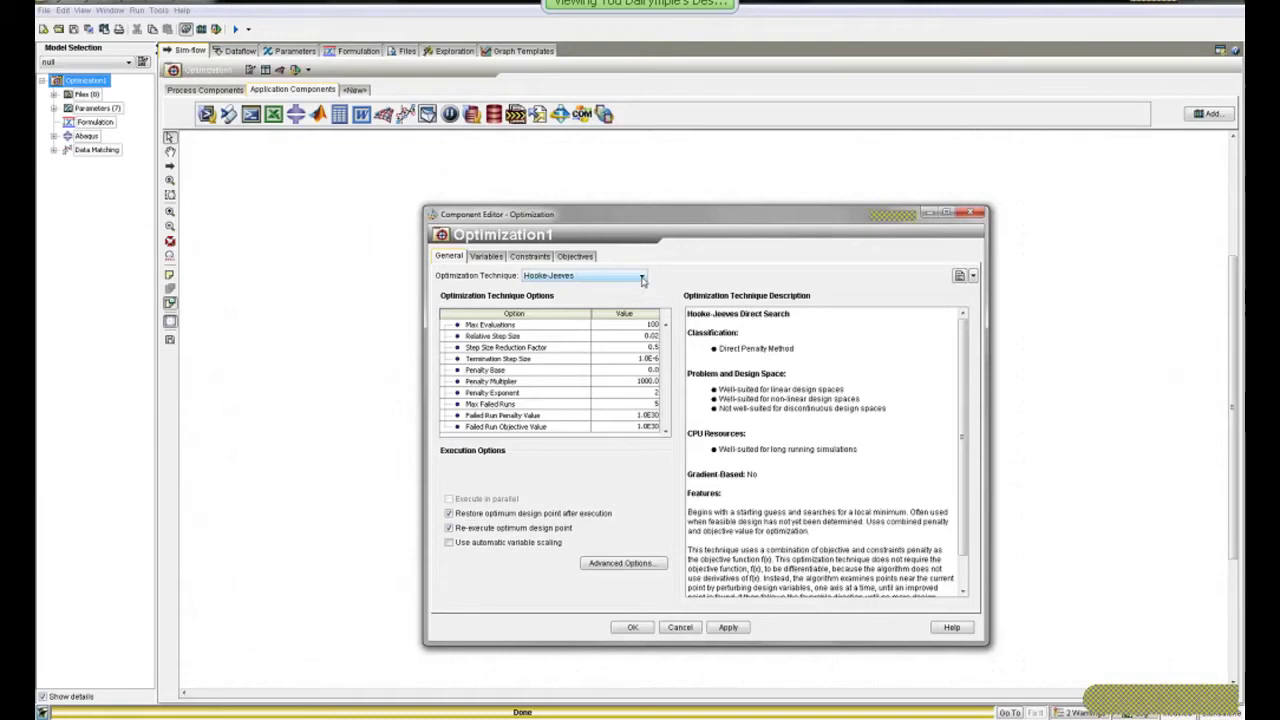
click(1205, 710)
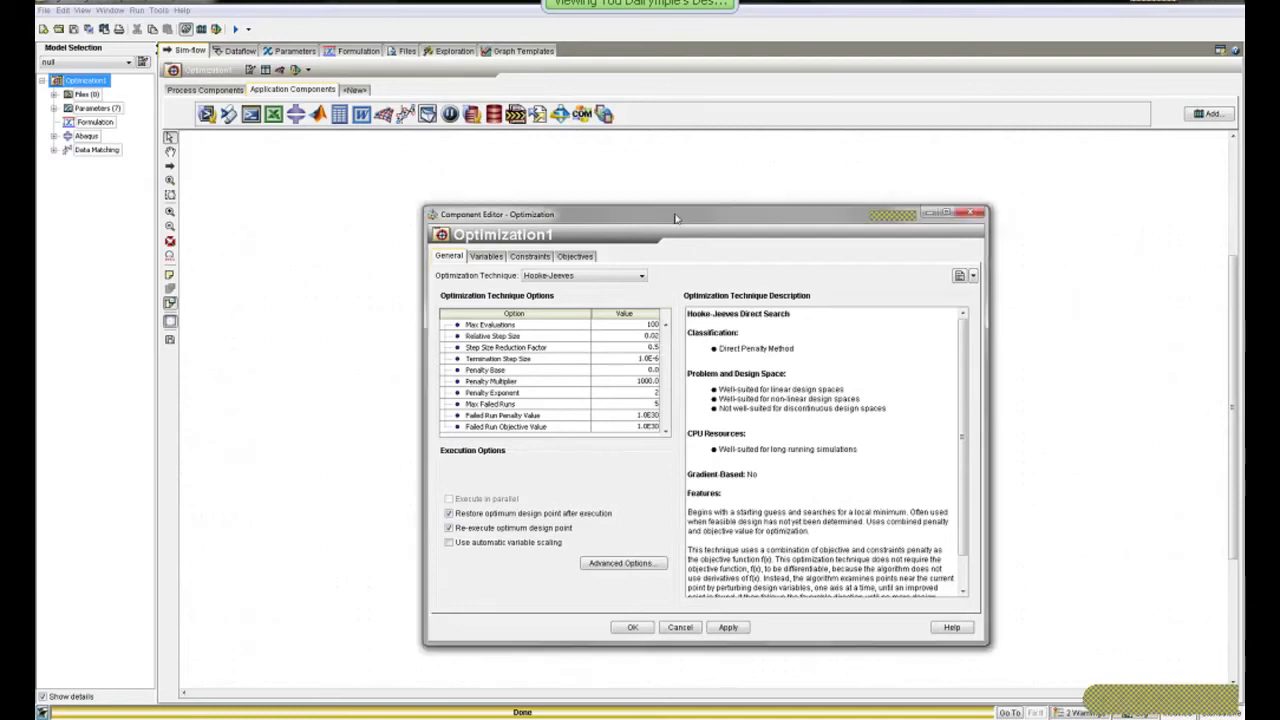
drag(683, 222, 632, 187)
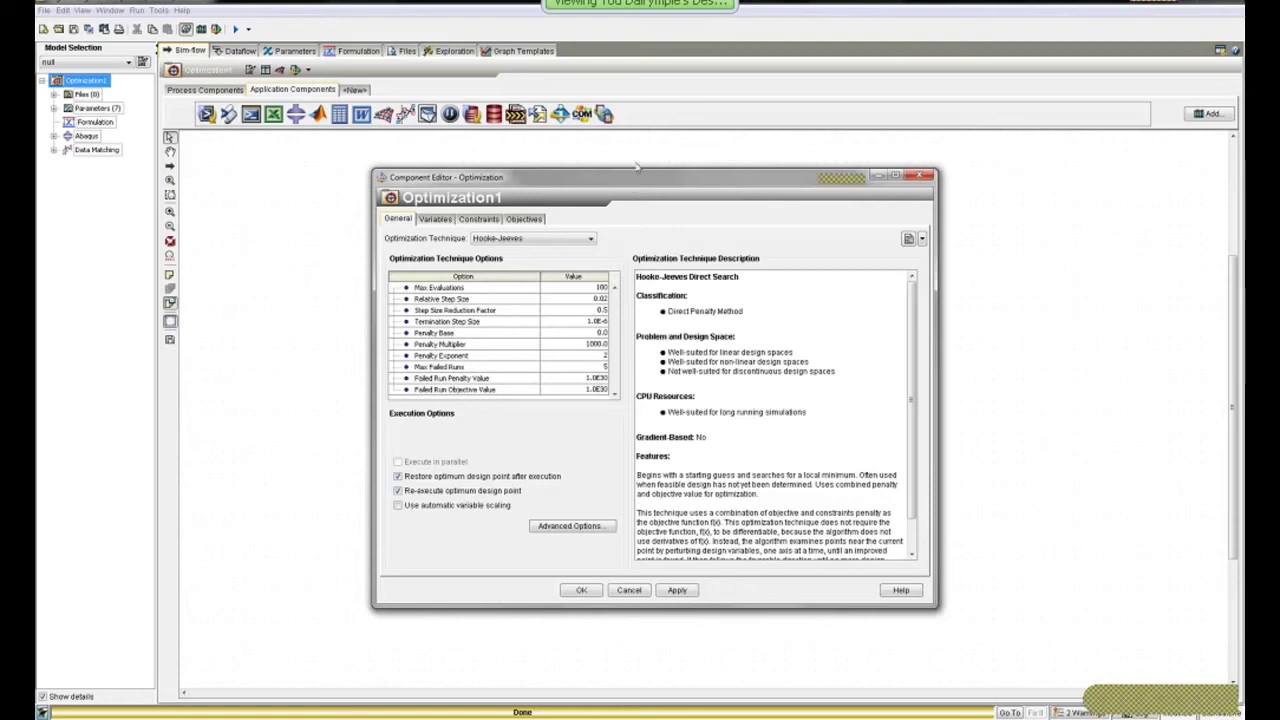
double_click(596, 300)
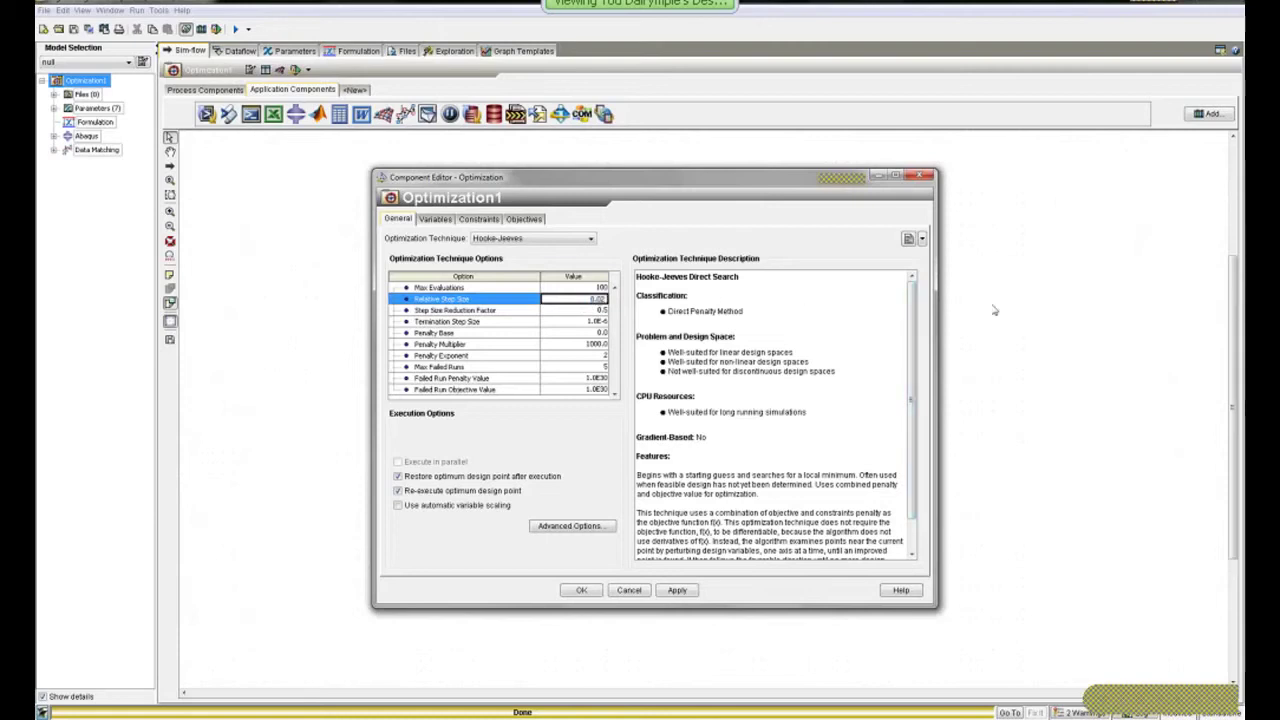
text(0.)
- Enable Parameter_1_C10_Value, Parameter_2_C20_Value and Parameter_3_C30_Value as design variables of Optimization1
click(436, 219)
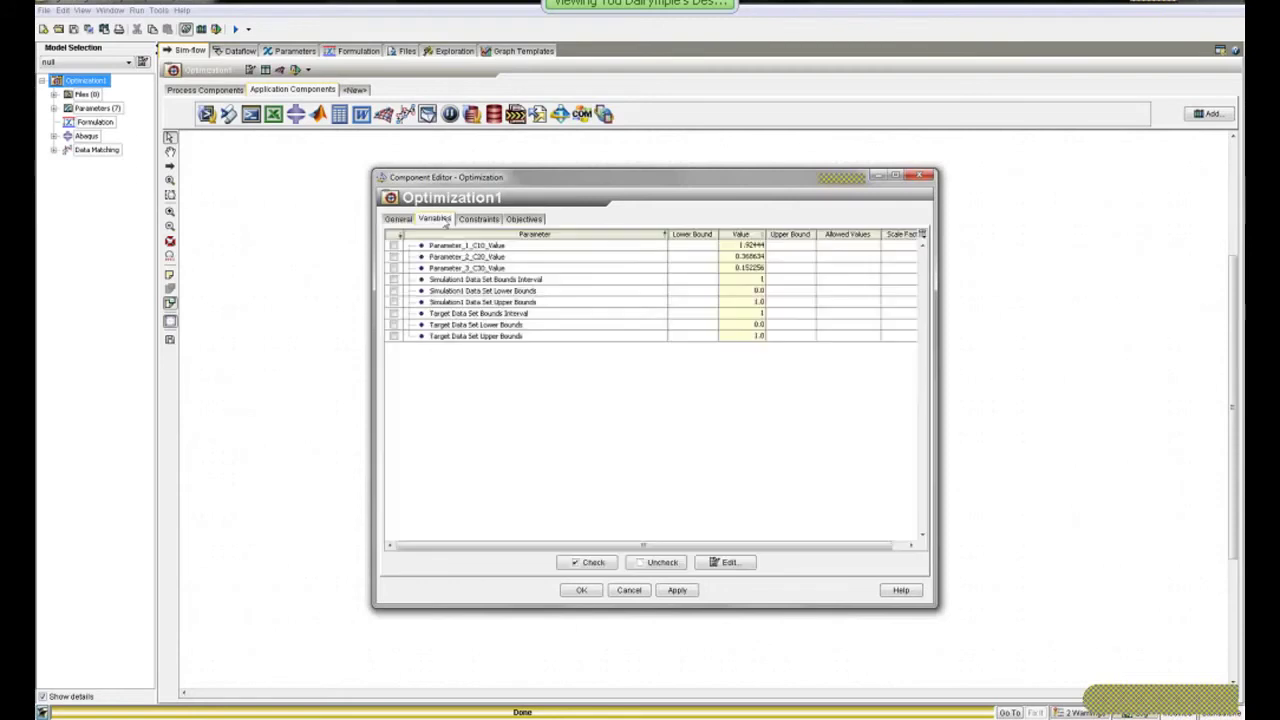
click(393, 245)
click(393, 257)
click(393, 268)
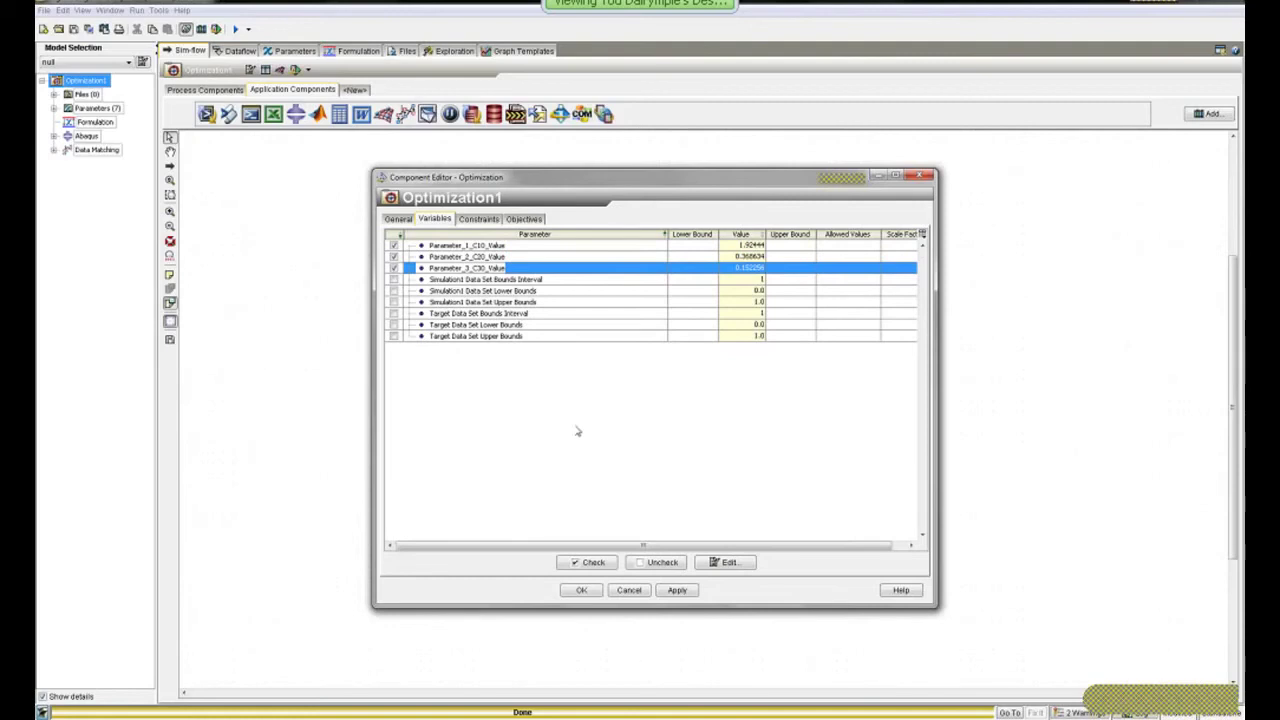
- Set the lower bounds to 0.8 for Parameter_1_C10_Value and 0.0 for both Parameter_2_C20_Value and Parameter_3_C30_Value
double_click(697, 246)
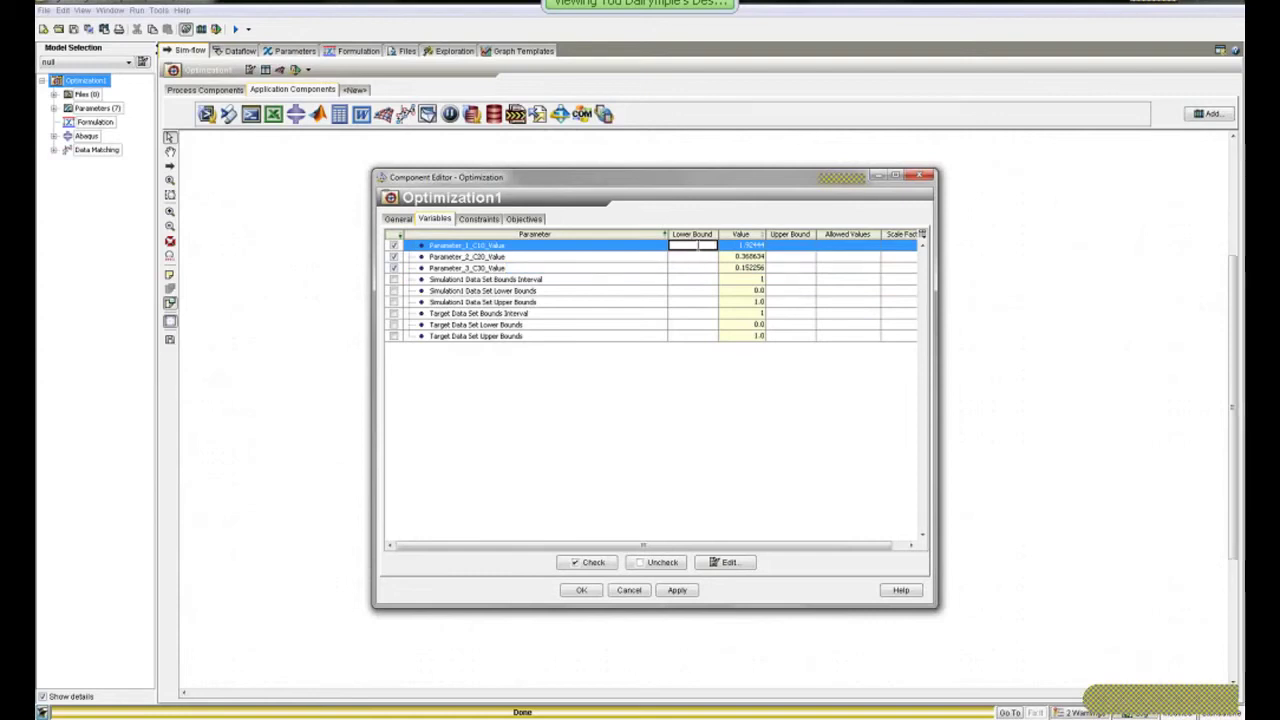
text(0.8)
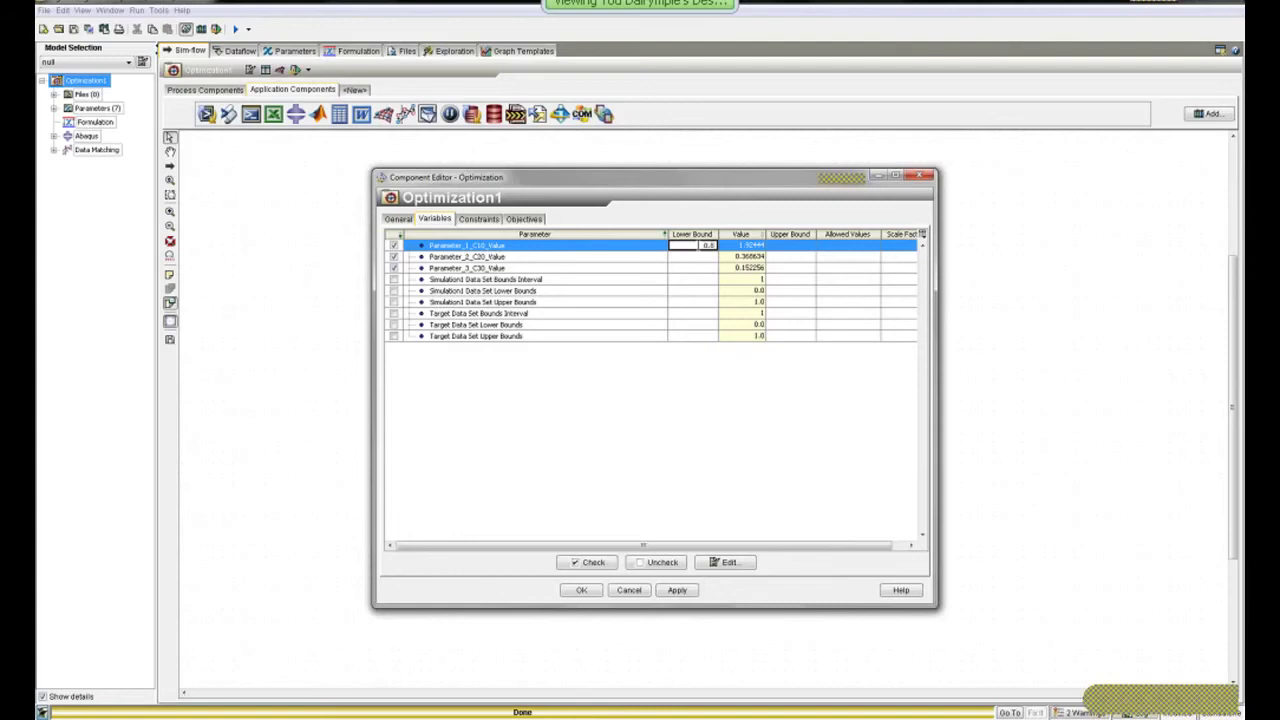
key(Return)
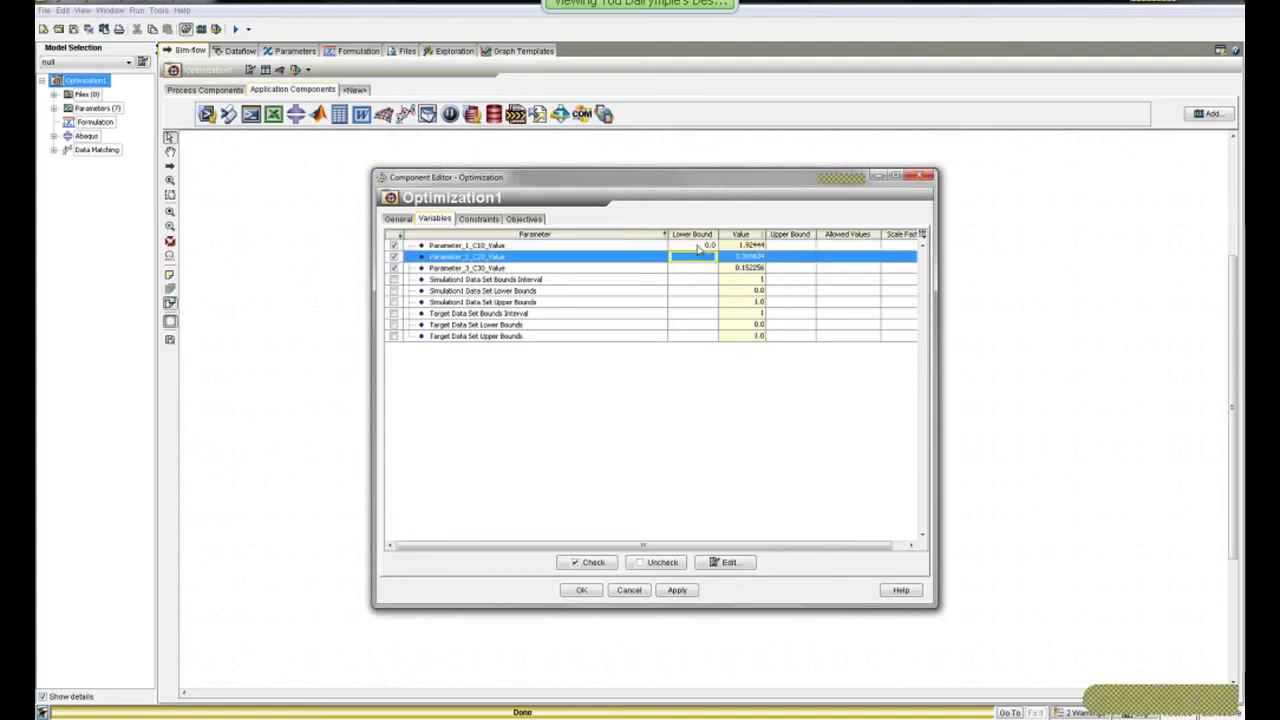
text(0.0)
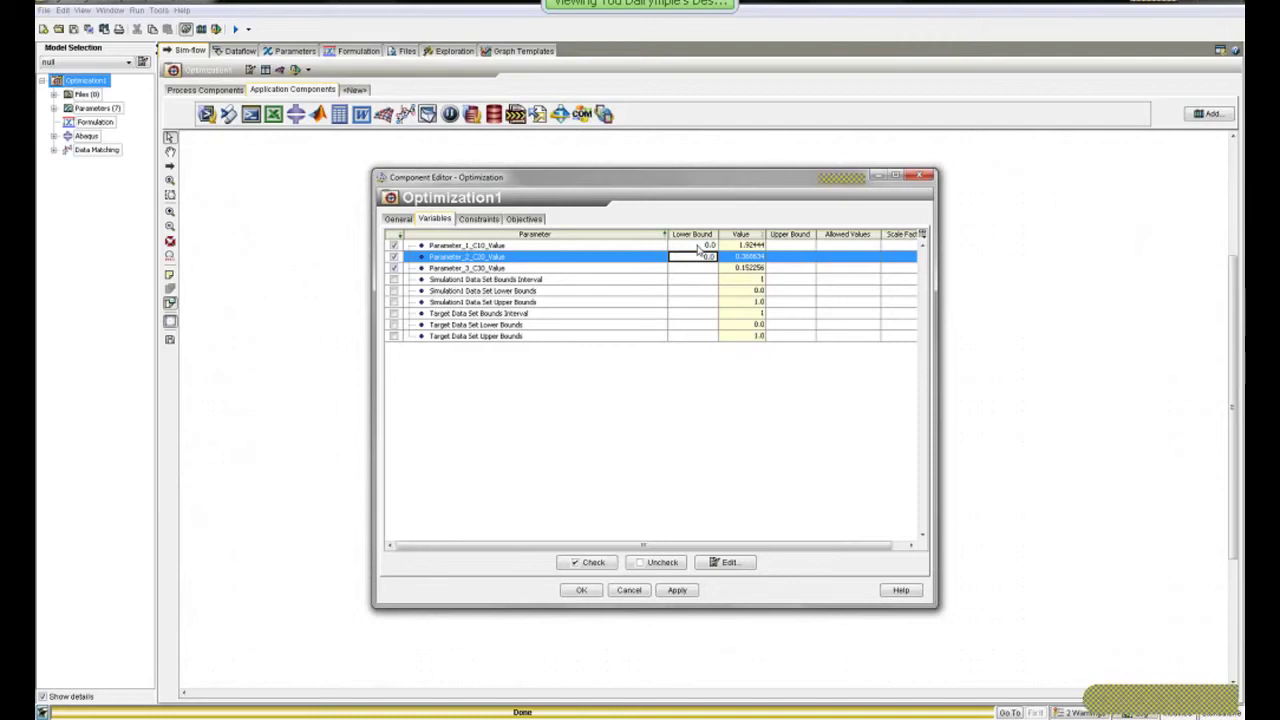
key(Return)
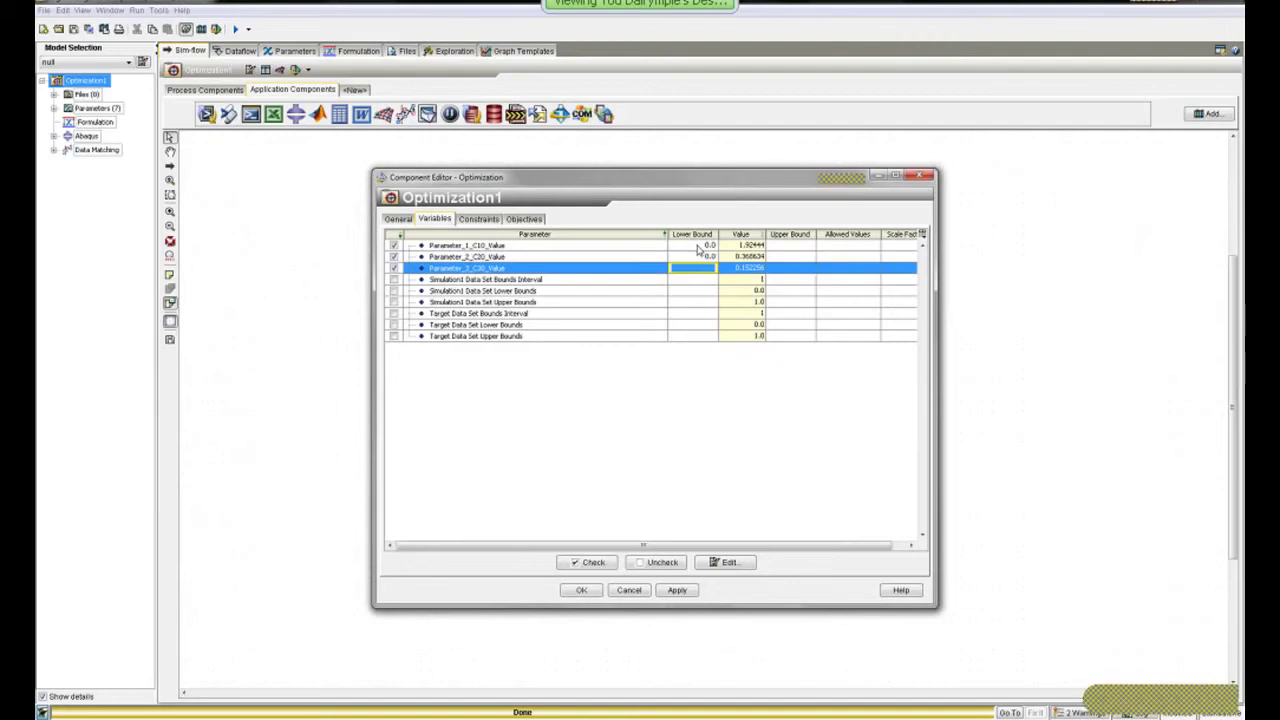
text(0.0)
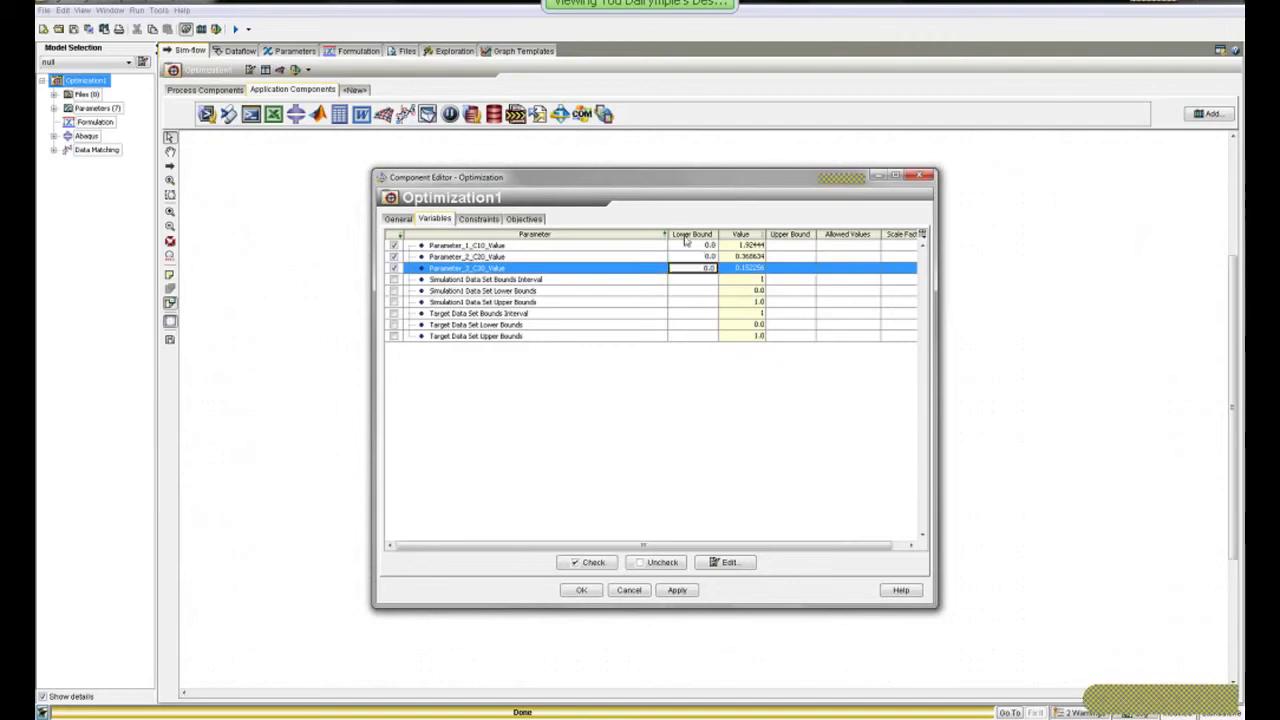
- Set the upper bounds to 1.92444 for Parameter_1_C10_Value and 0.5 for both Parameter_2_C20_Value and Parameter_3_C30_Value
click(790, 245)
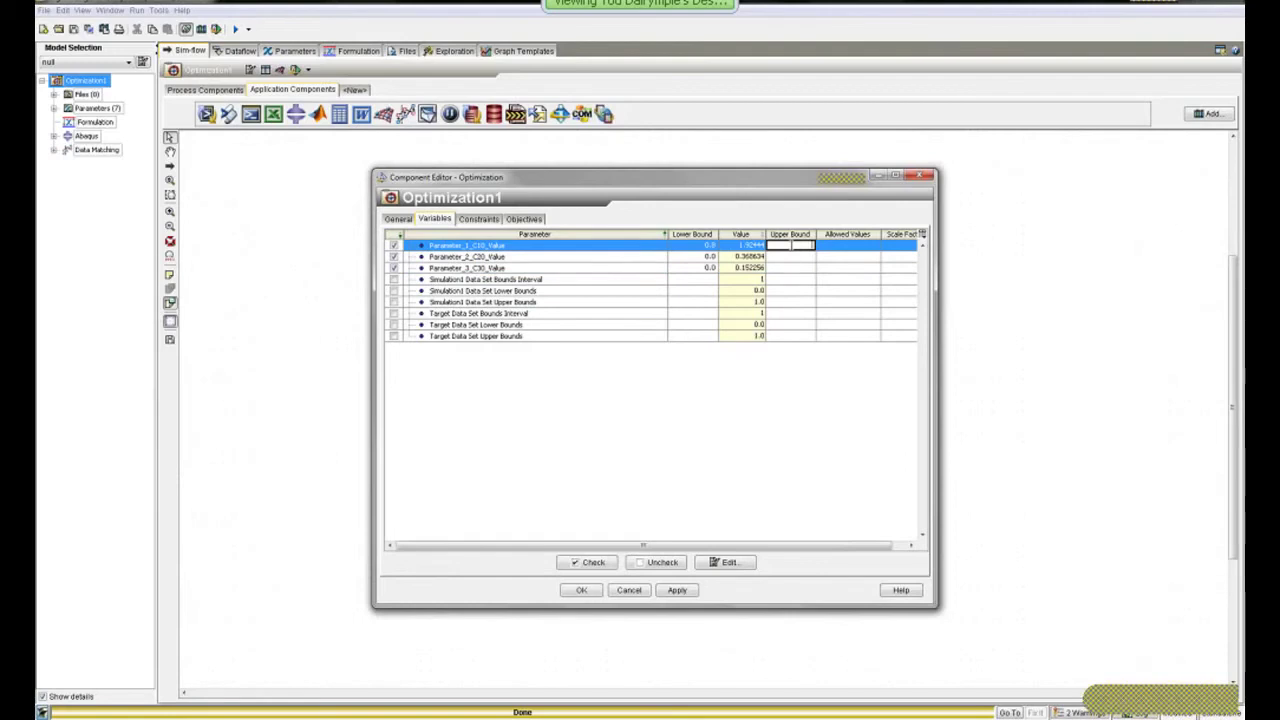
text(1.92444)
click(791, 257)
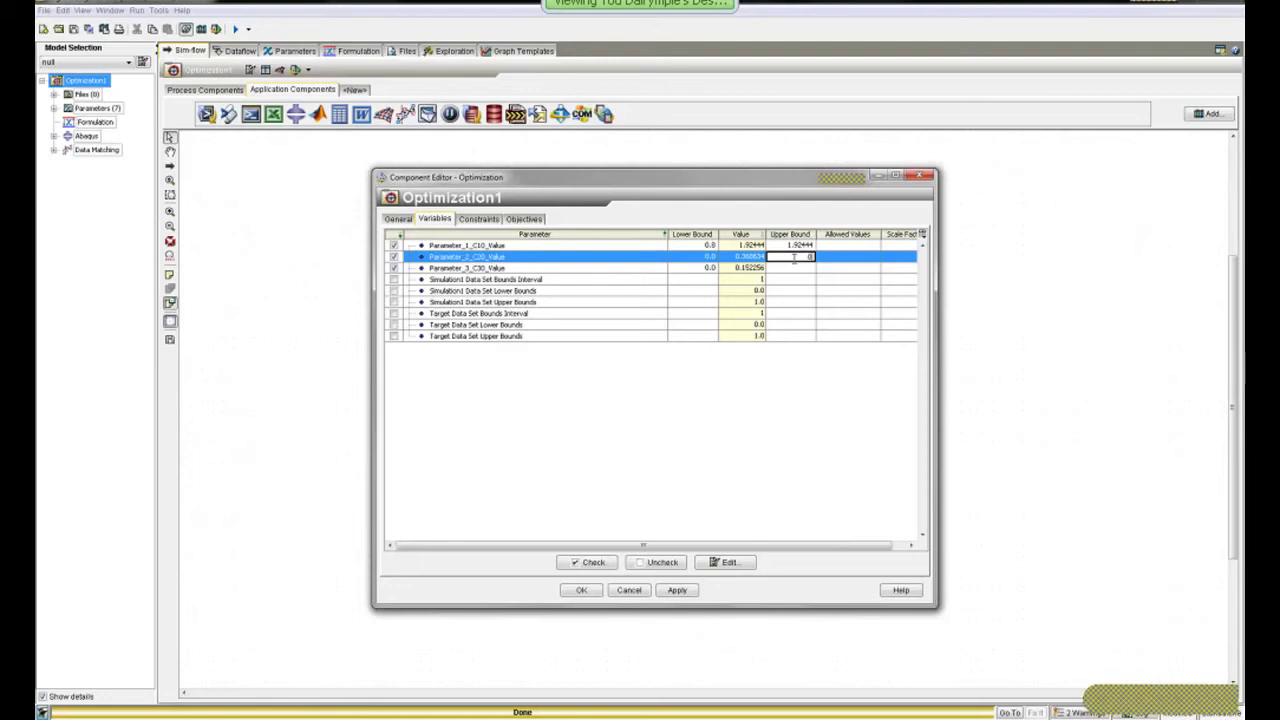
text(0.5)
click(802, 267)
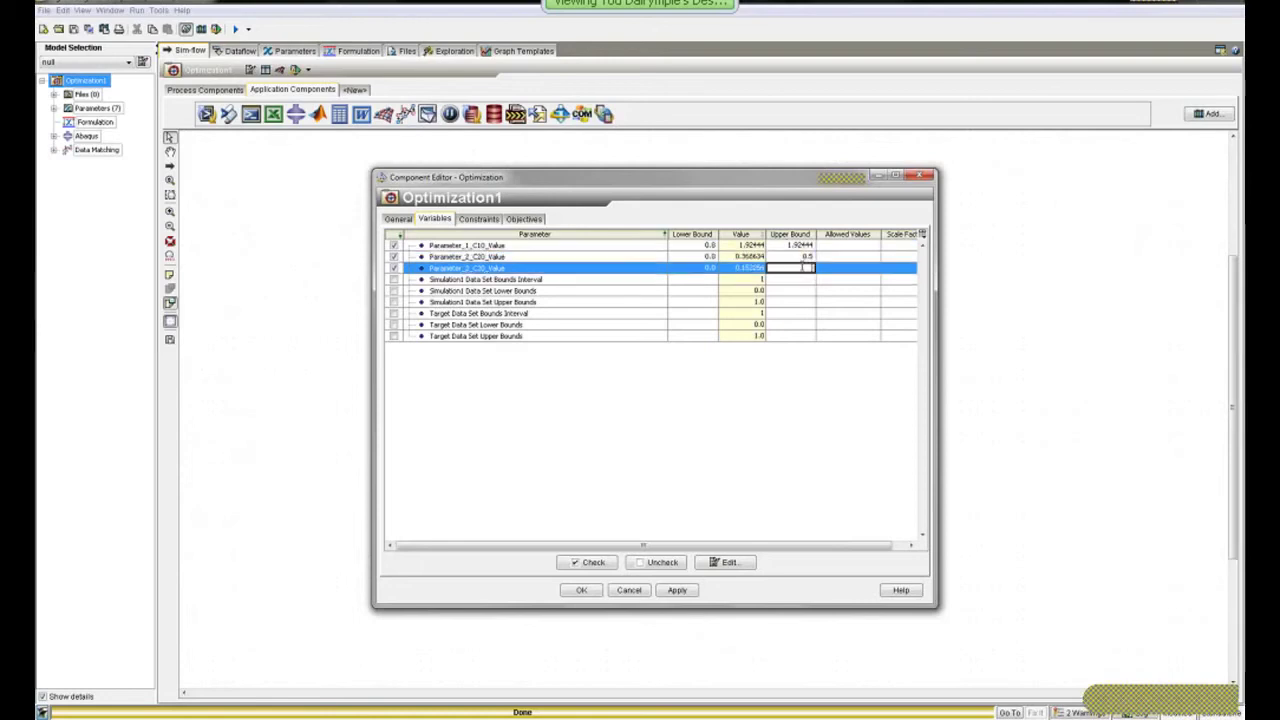
text(1.5)
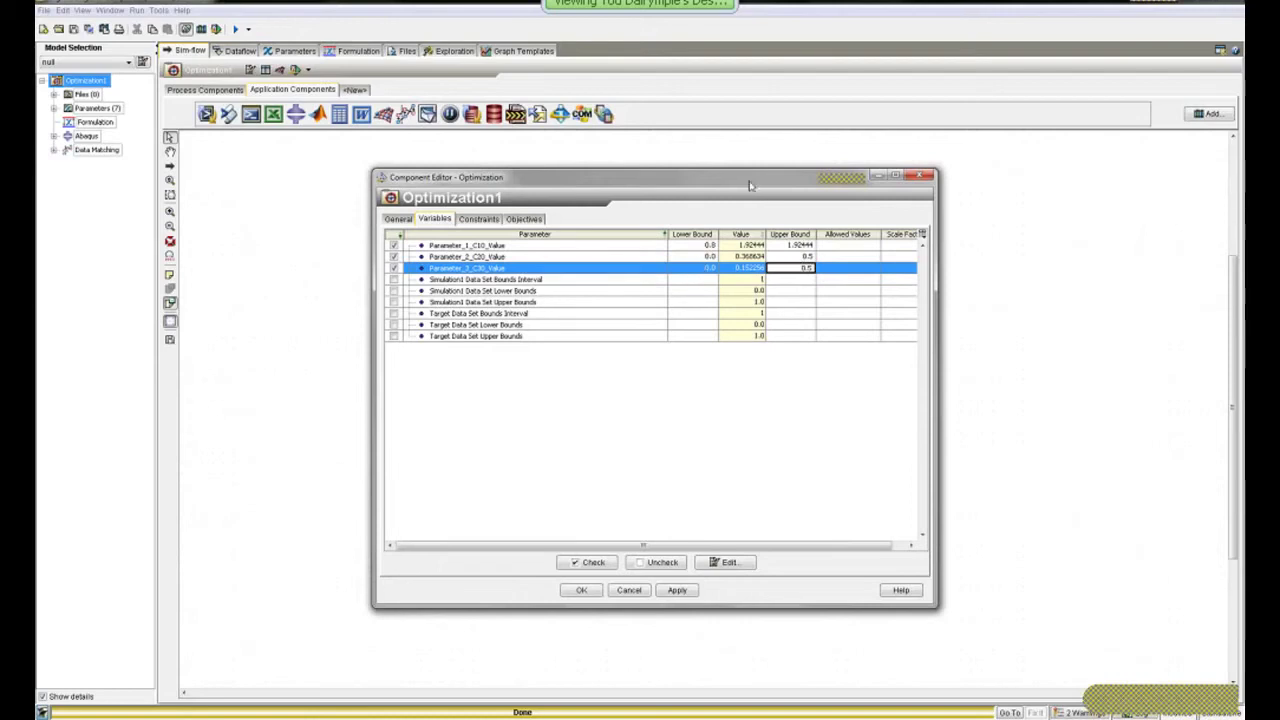
drag(750, 185, 722, 175)
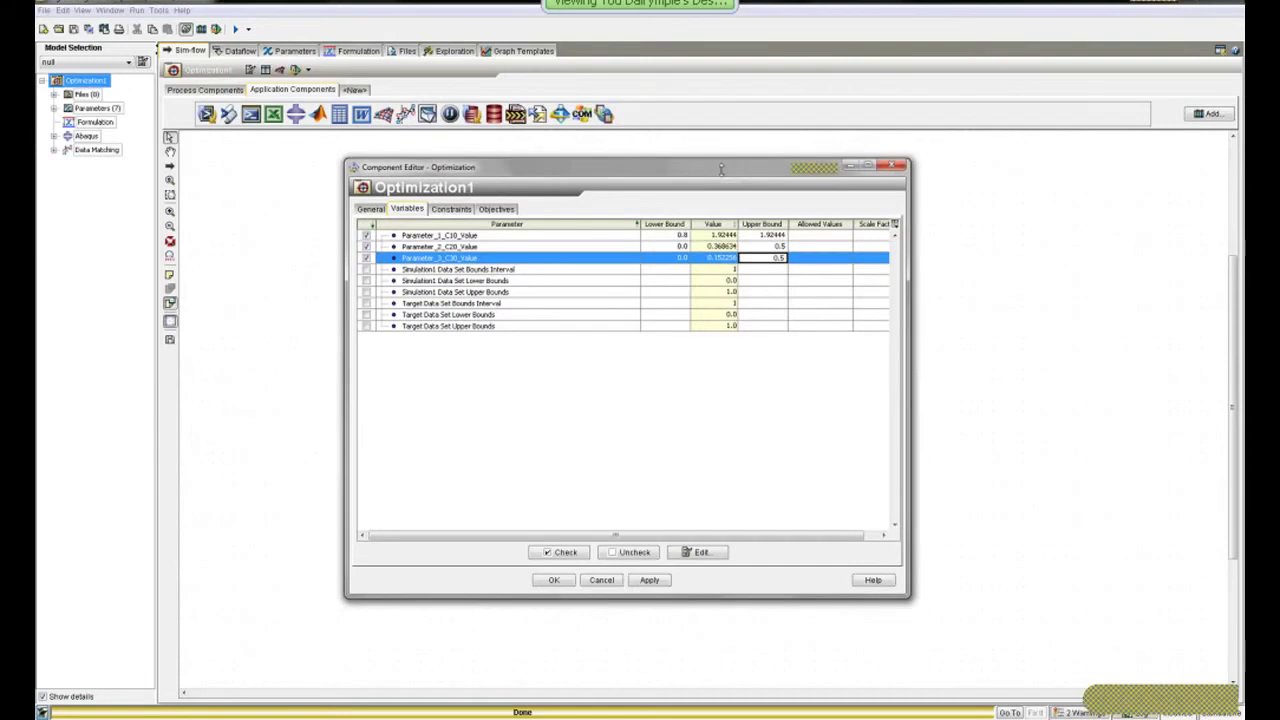
double_click(677, 258)
text(0.1)
drag(656, 174, 632, 166)
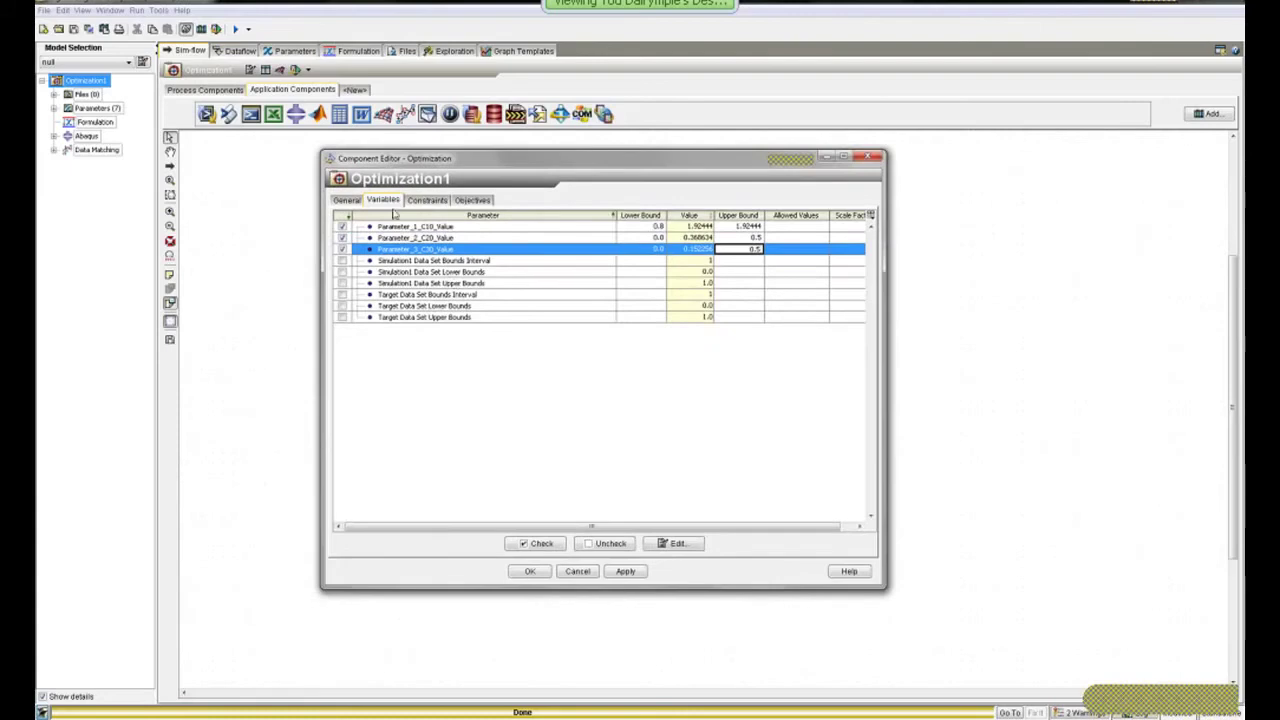
- Make Sum_YSqrDiff_Simulation1 the optimization objective with direction minimize and accept the Optimization1 settings
click(427, 201)
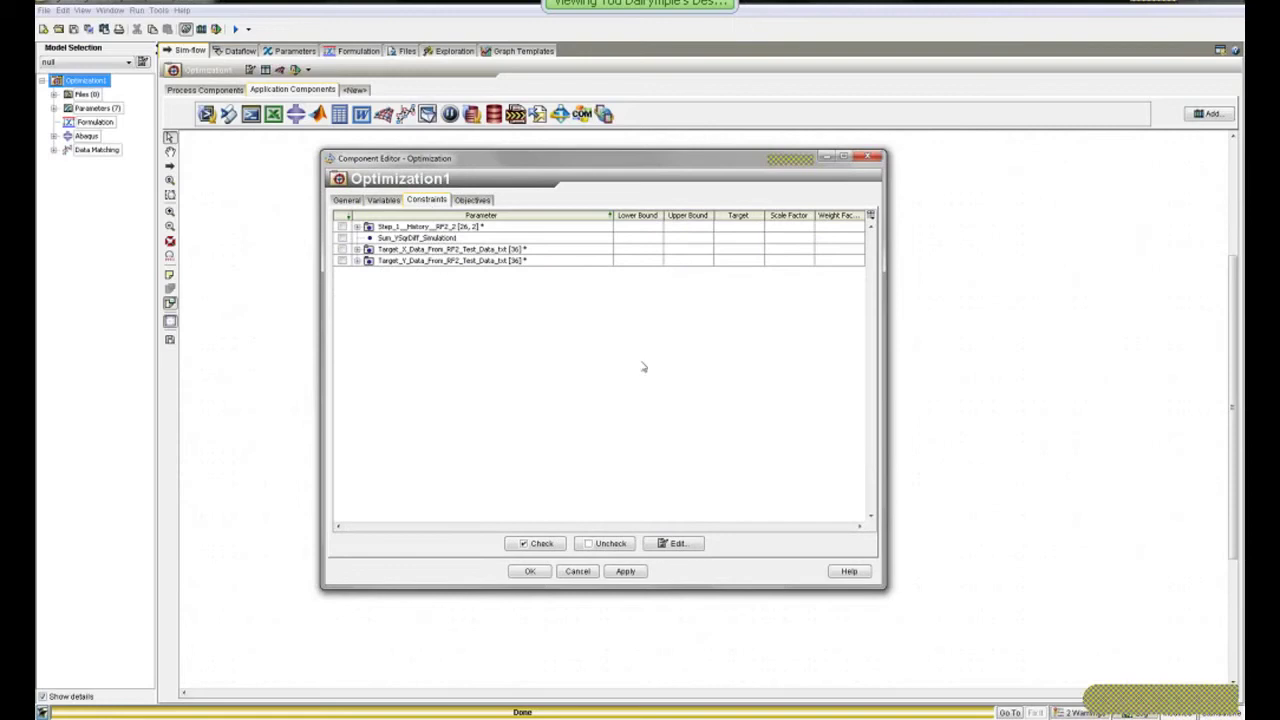
click(484, 203)
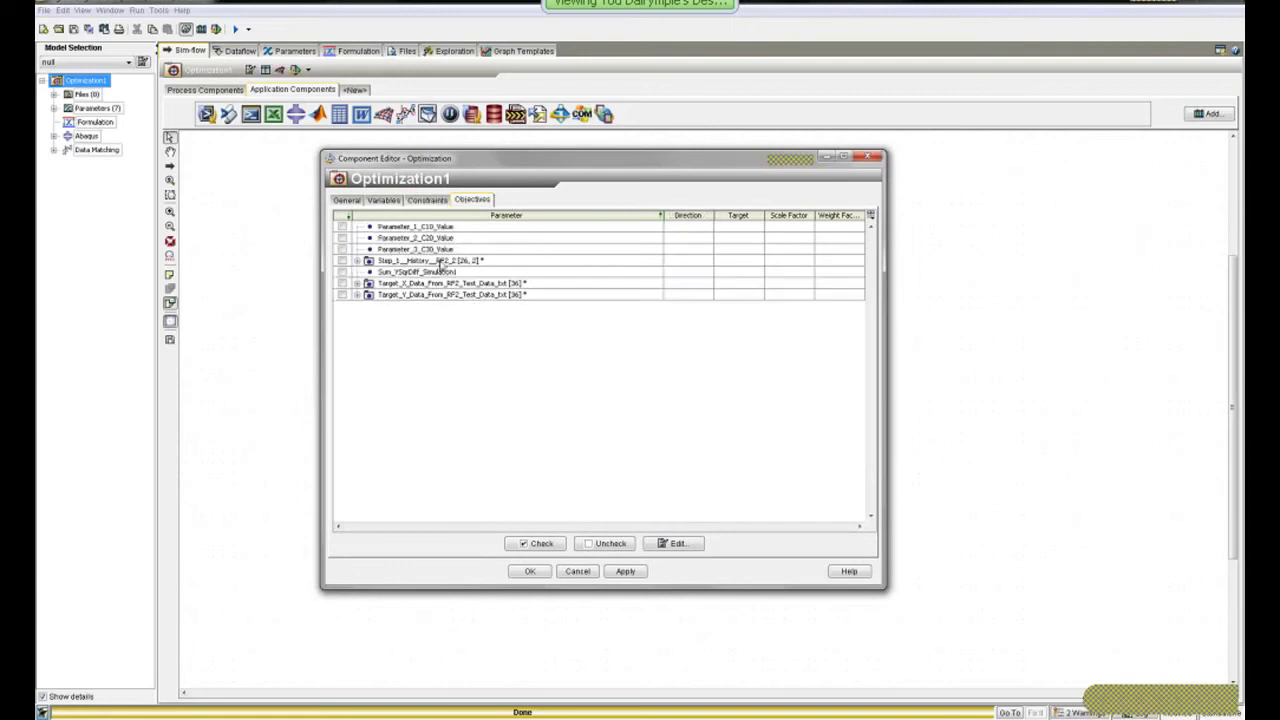
click(342, 271)
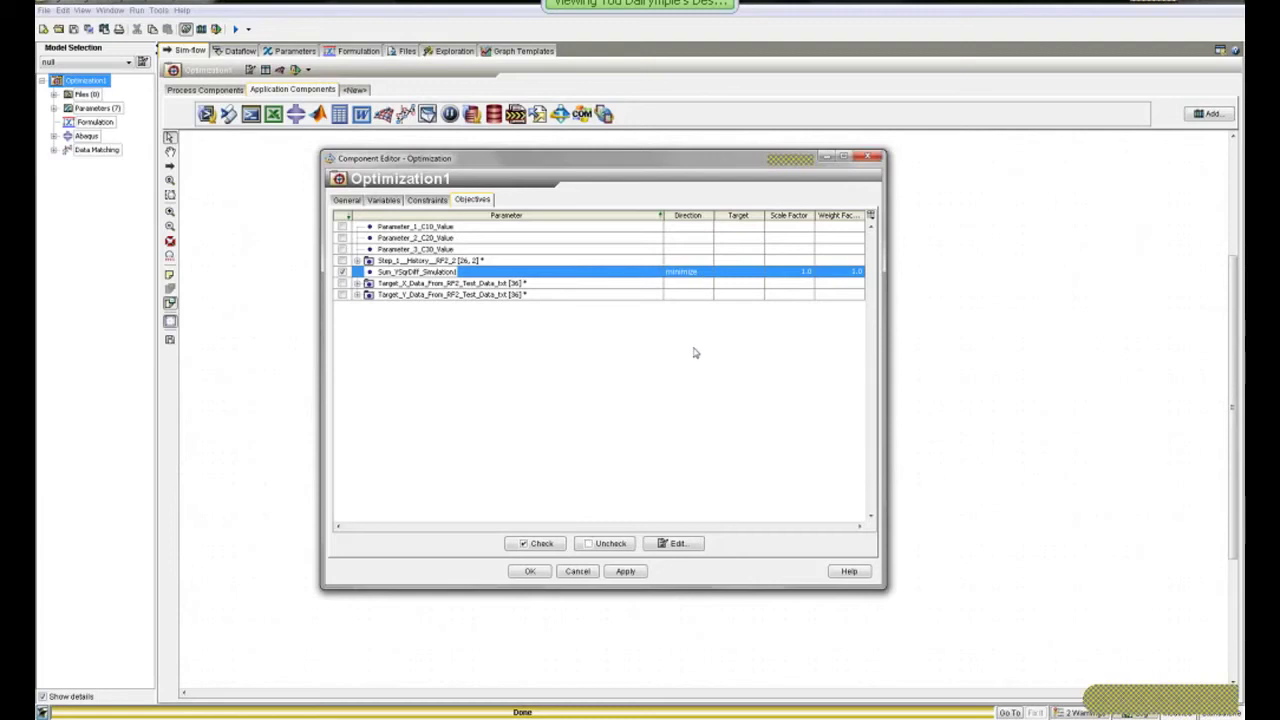
click(530, 571)
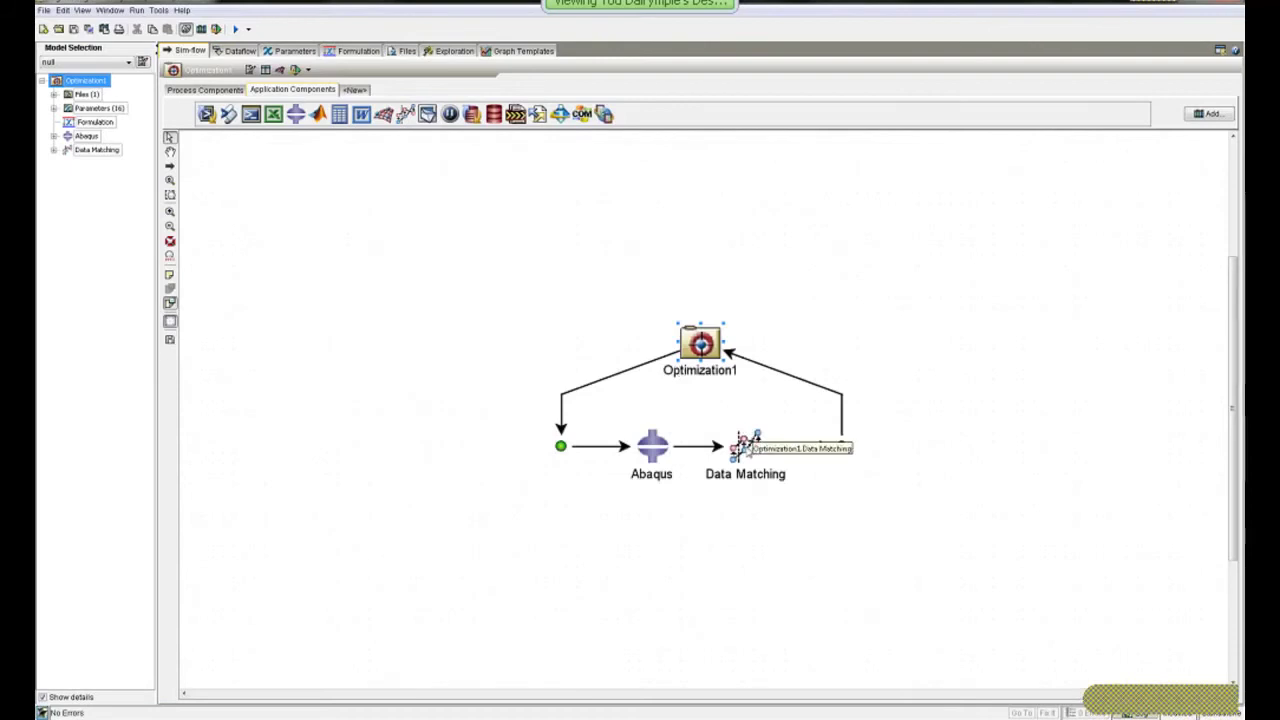
- Start a new History Graph template for the Data Matching component
click(744, 442)
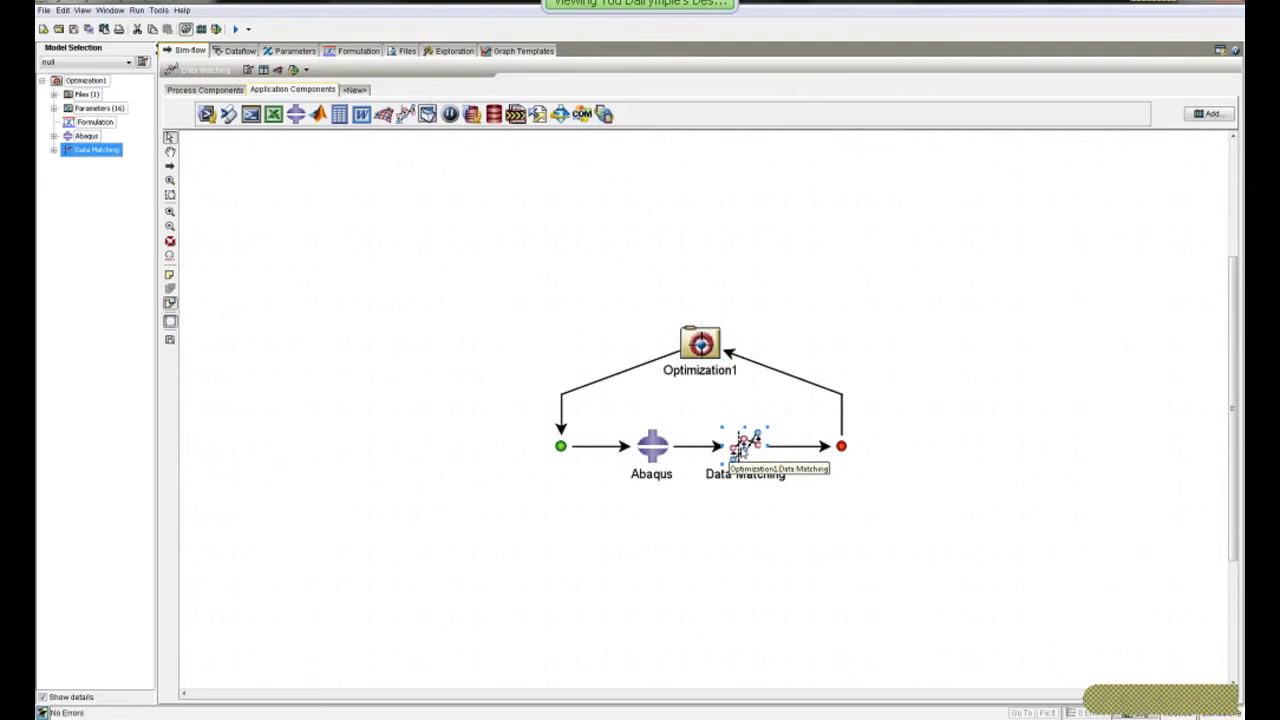
click(522, 51)
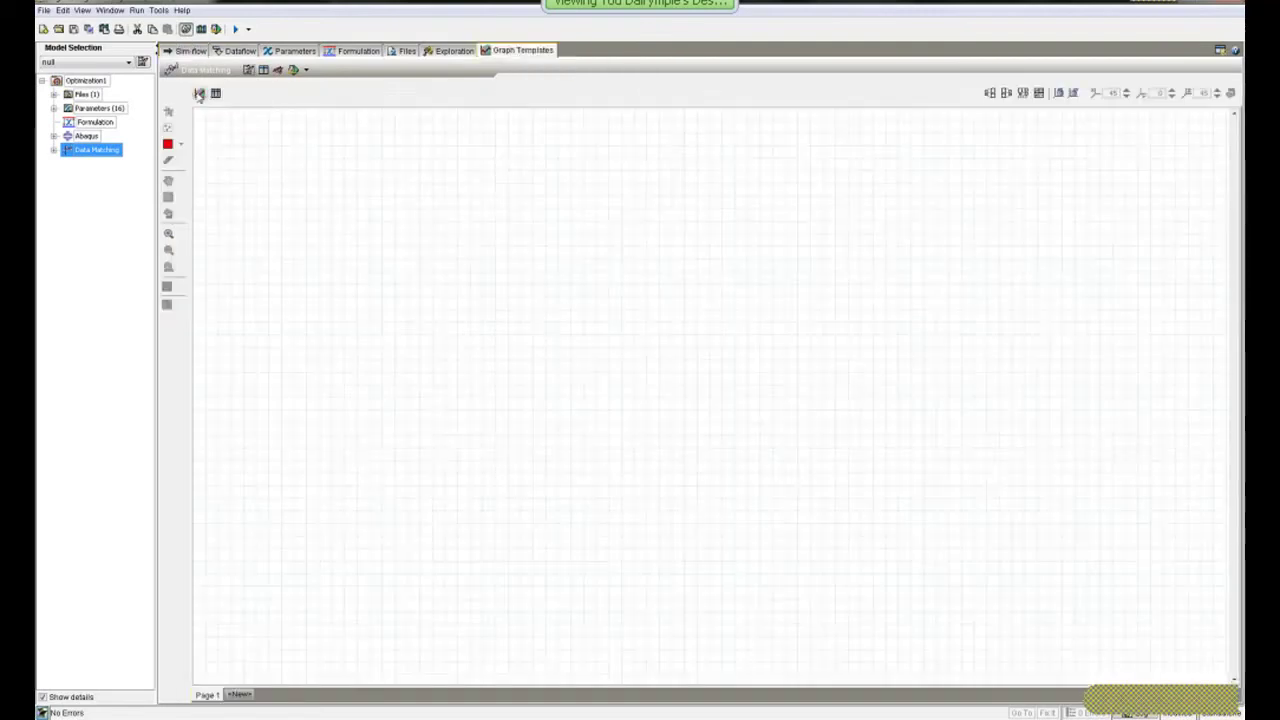
click(199, 94)
click(503, 349)
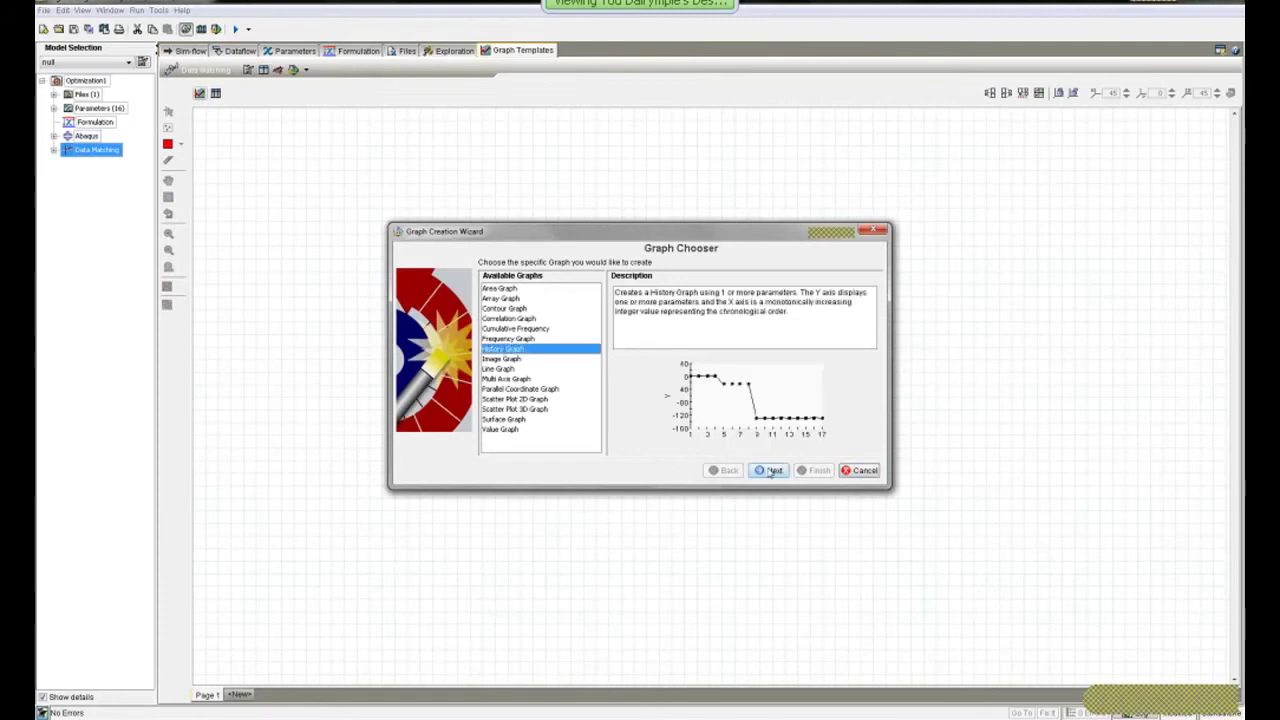
click(770, 470)
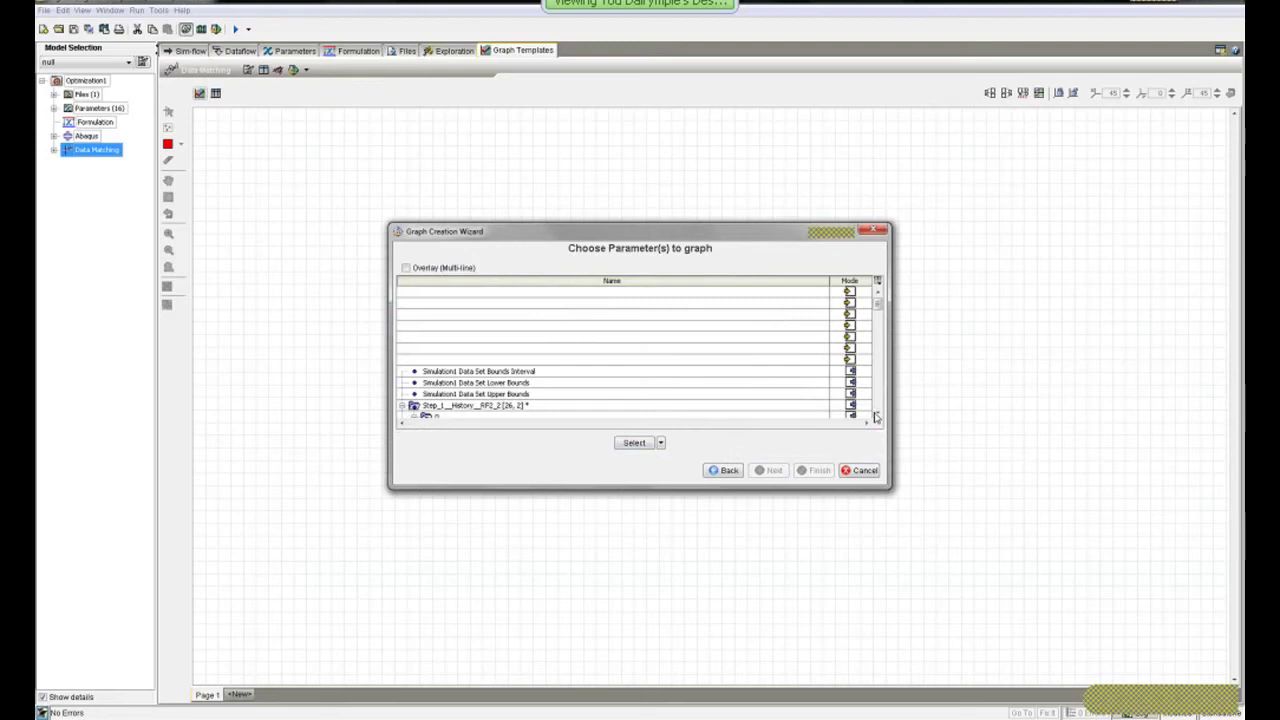
- Graph Sum_YSqrDiff_Simulation1 with a logarithmic Y axis and finish the history graph
scroll(876, 417, down, 1)
click(466, 384)
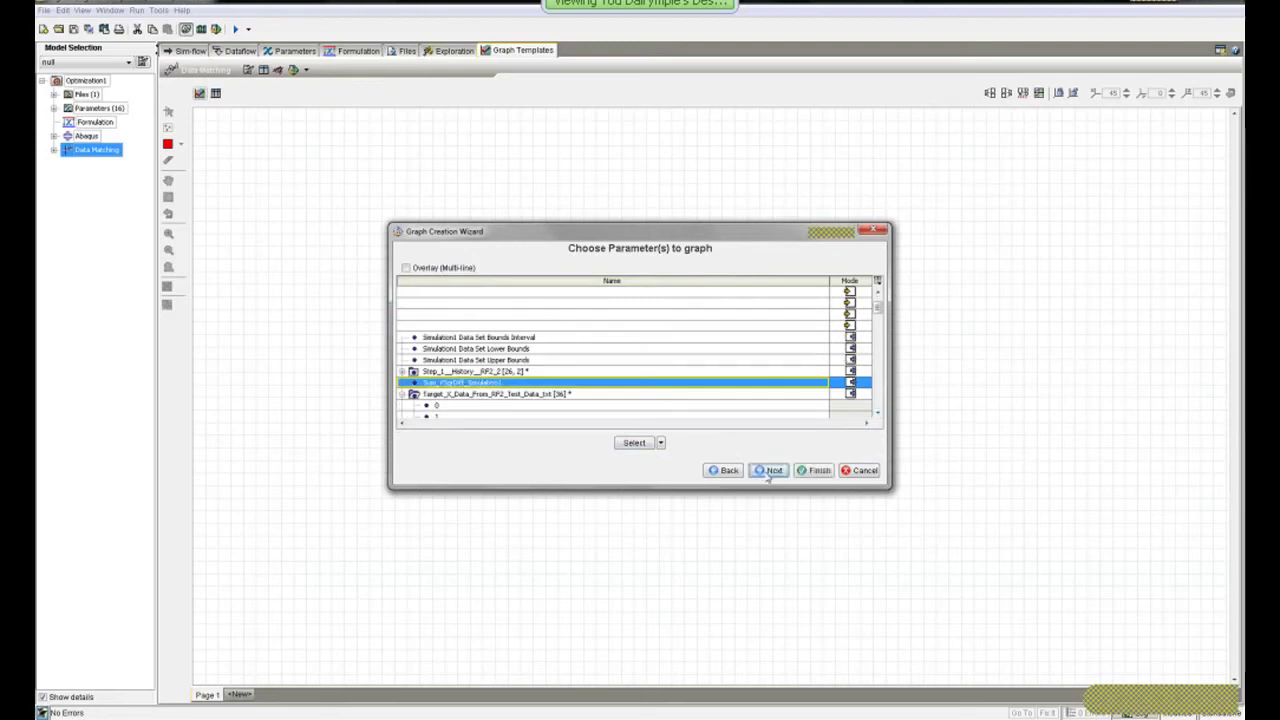
click(768, 474)
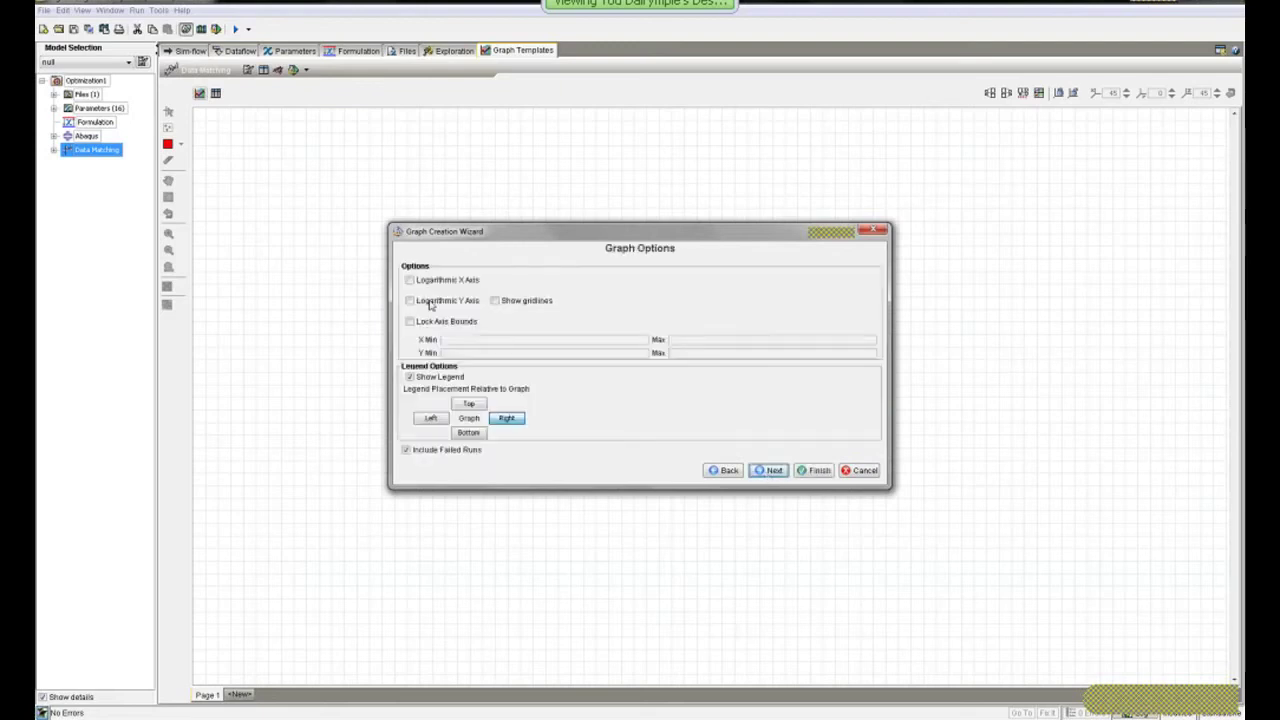
click(431, 304)
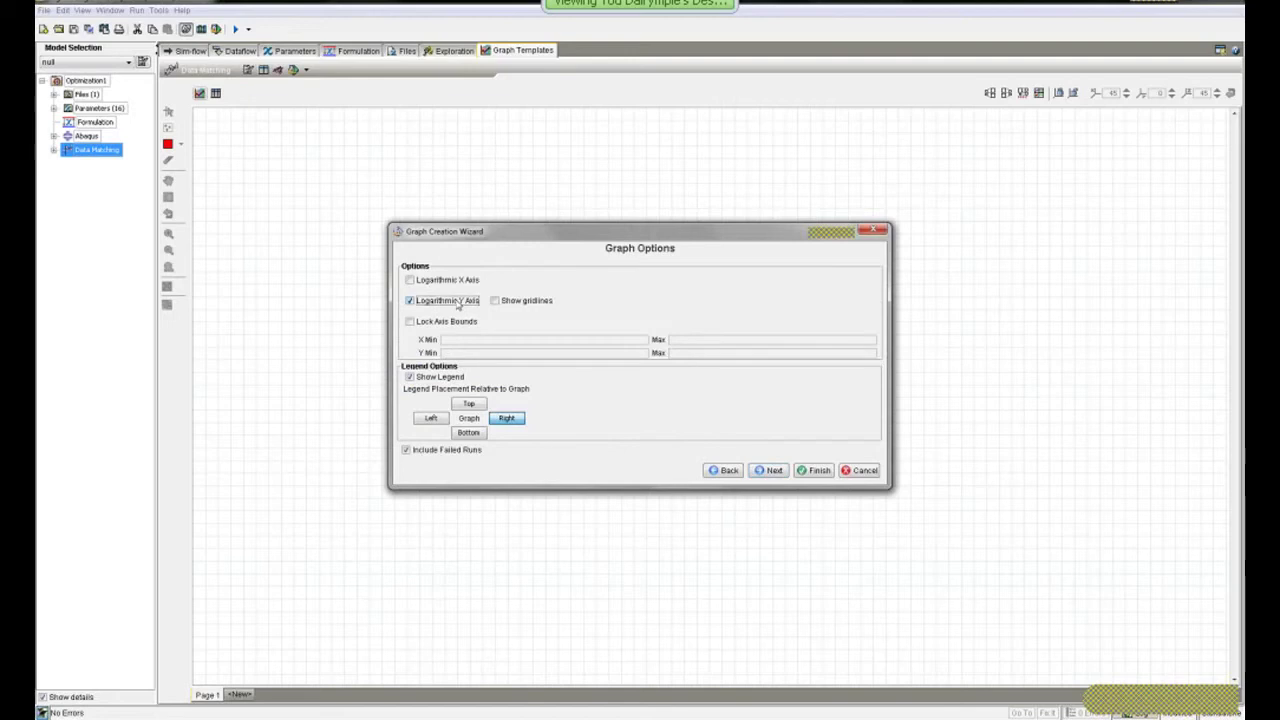
click(773, 471)
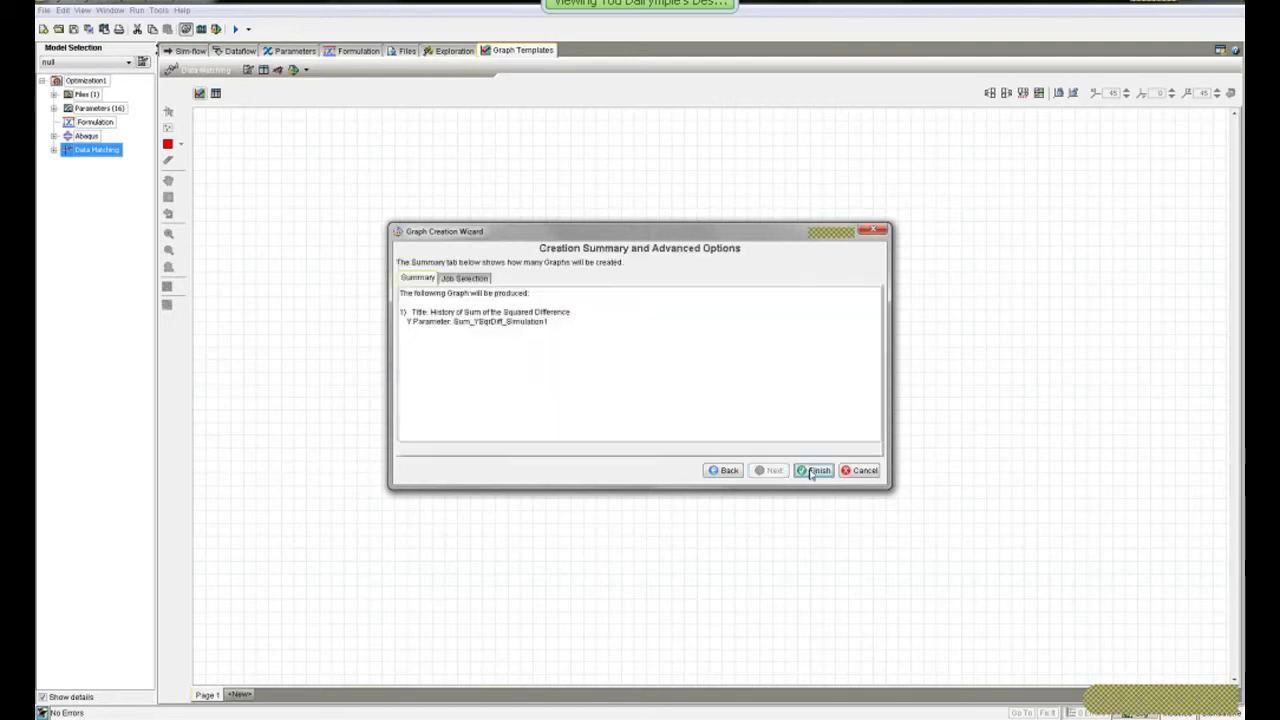
click(814, 471)
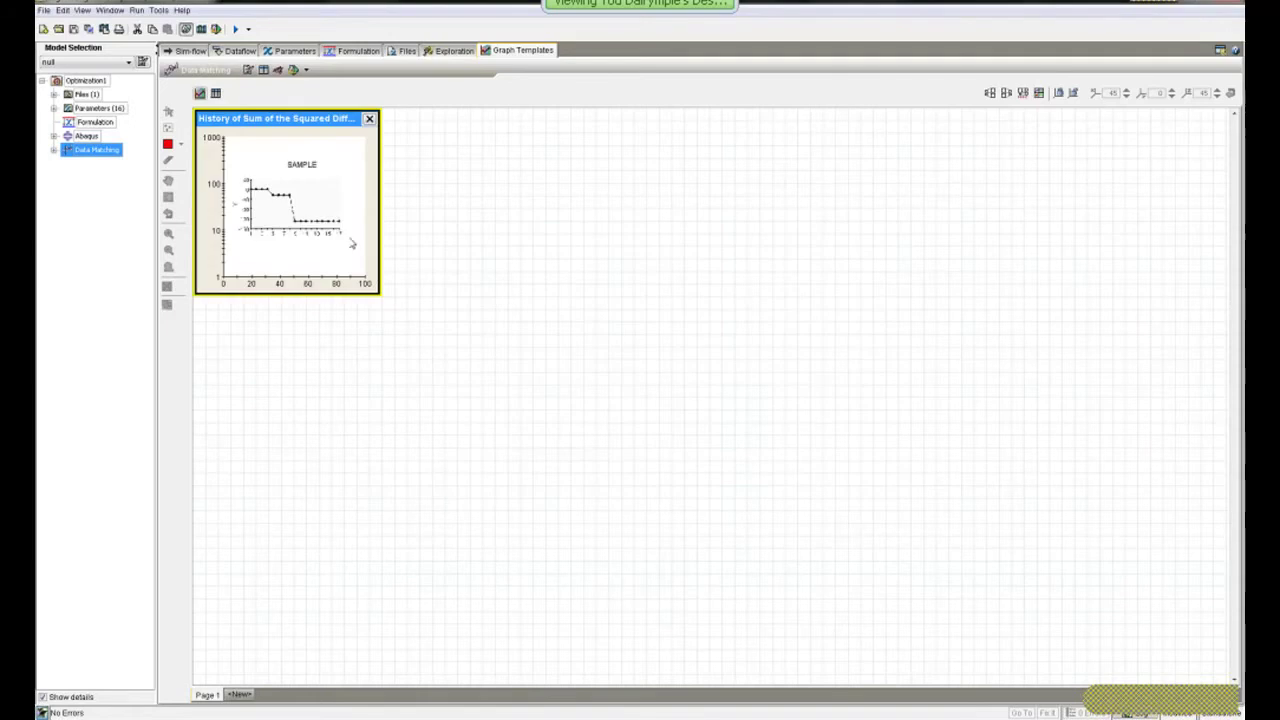
- Start an Array Graph template and add the pair of RF2 test data arrays, Target_X_Data on X and Target_Y_Data on Y
click(200, 94)
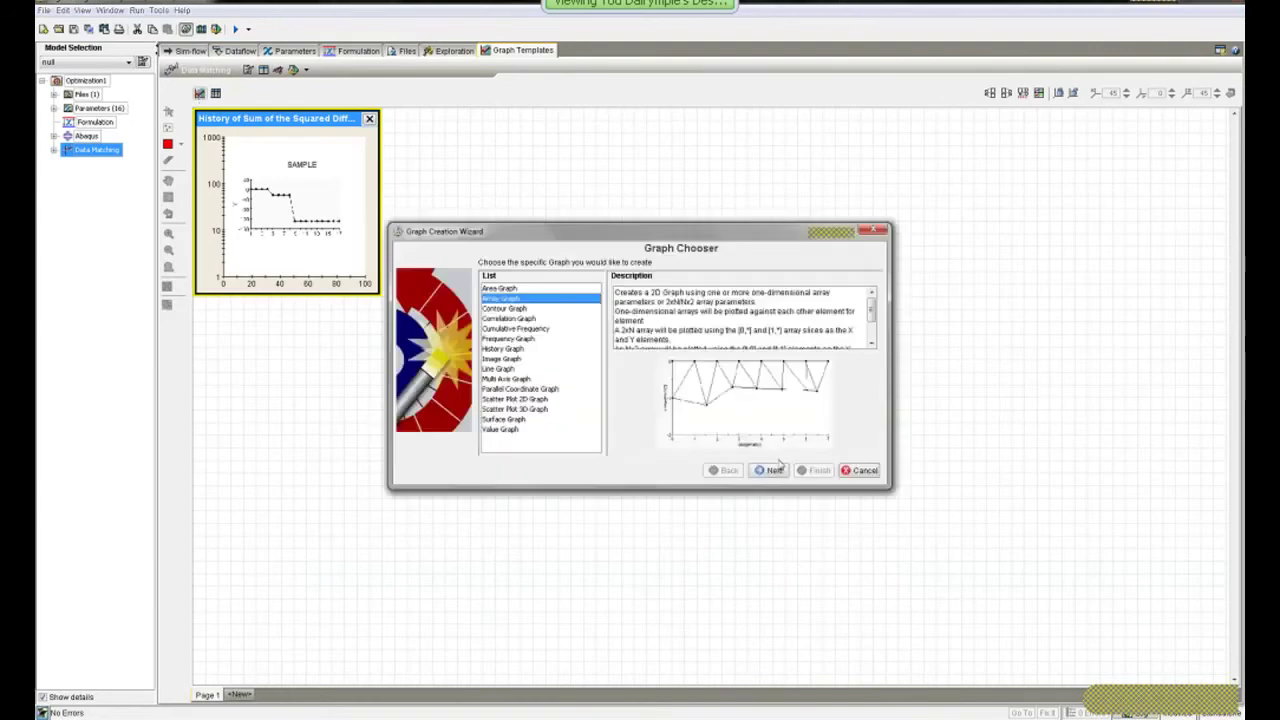
click(768, 470)
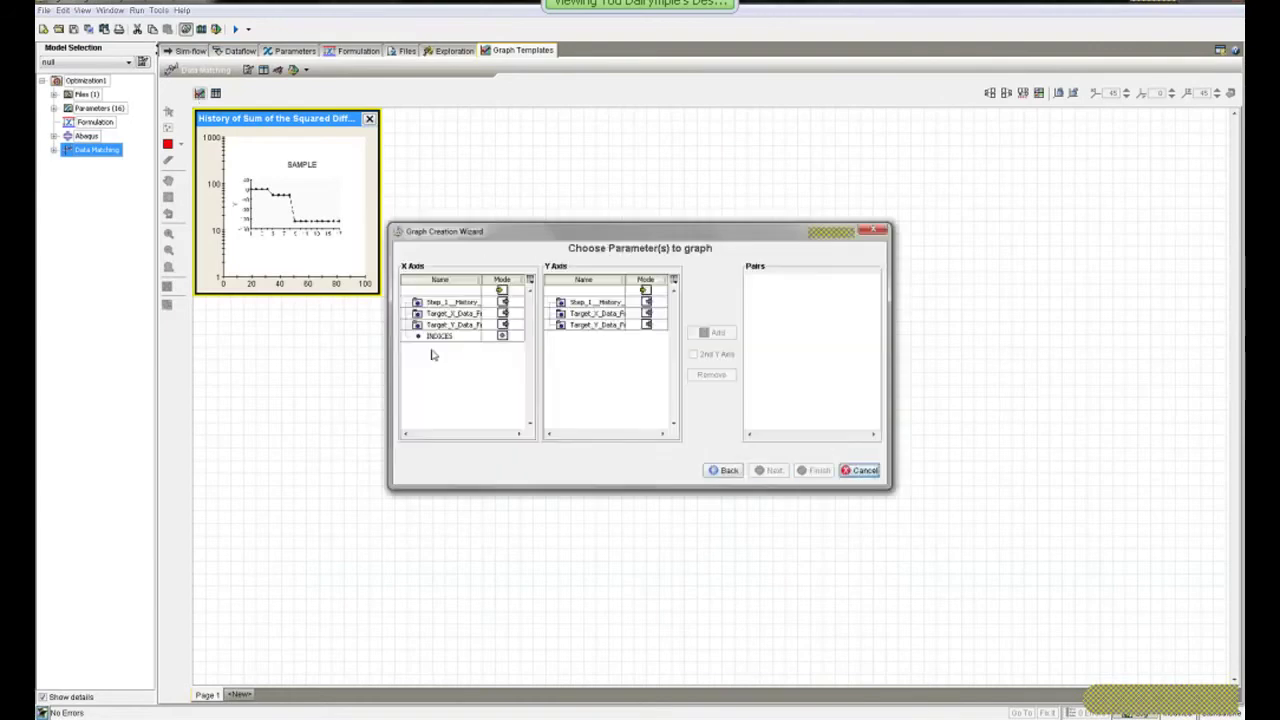
click(448, 315)
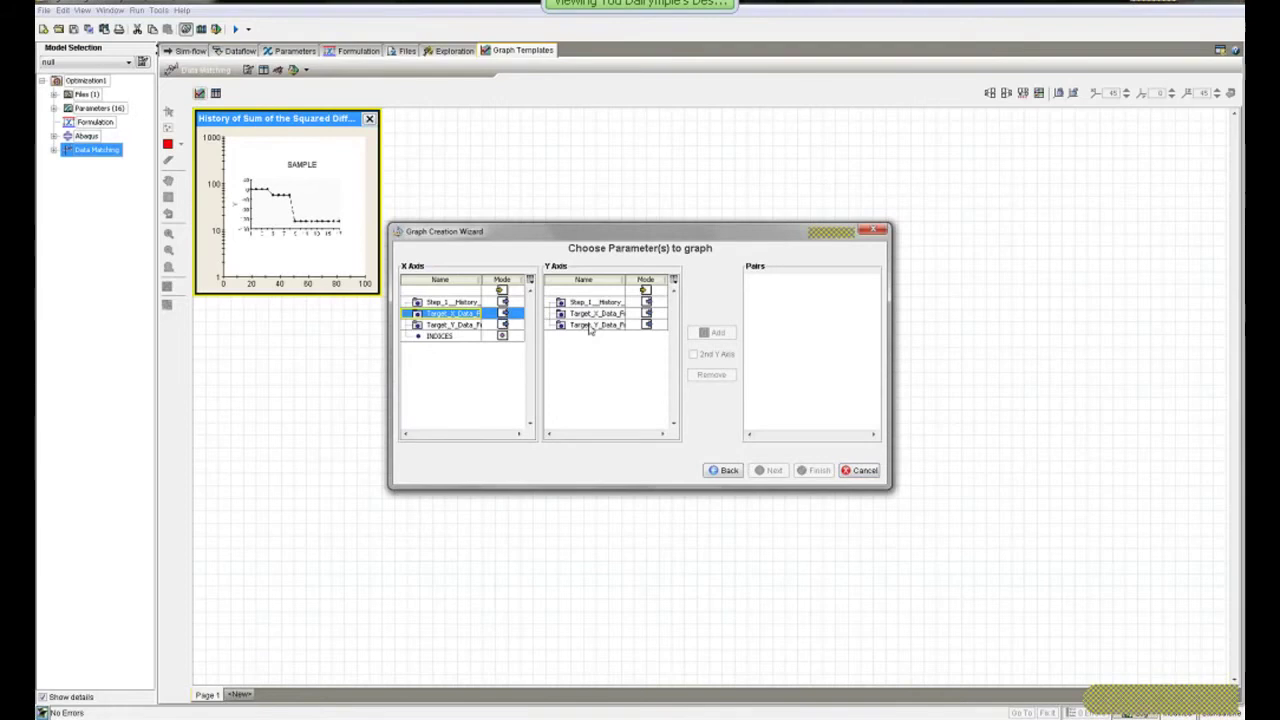
click(590, 327)
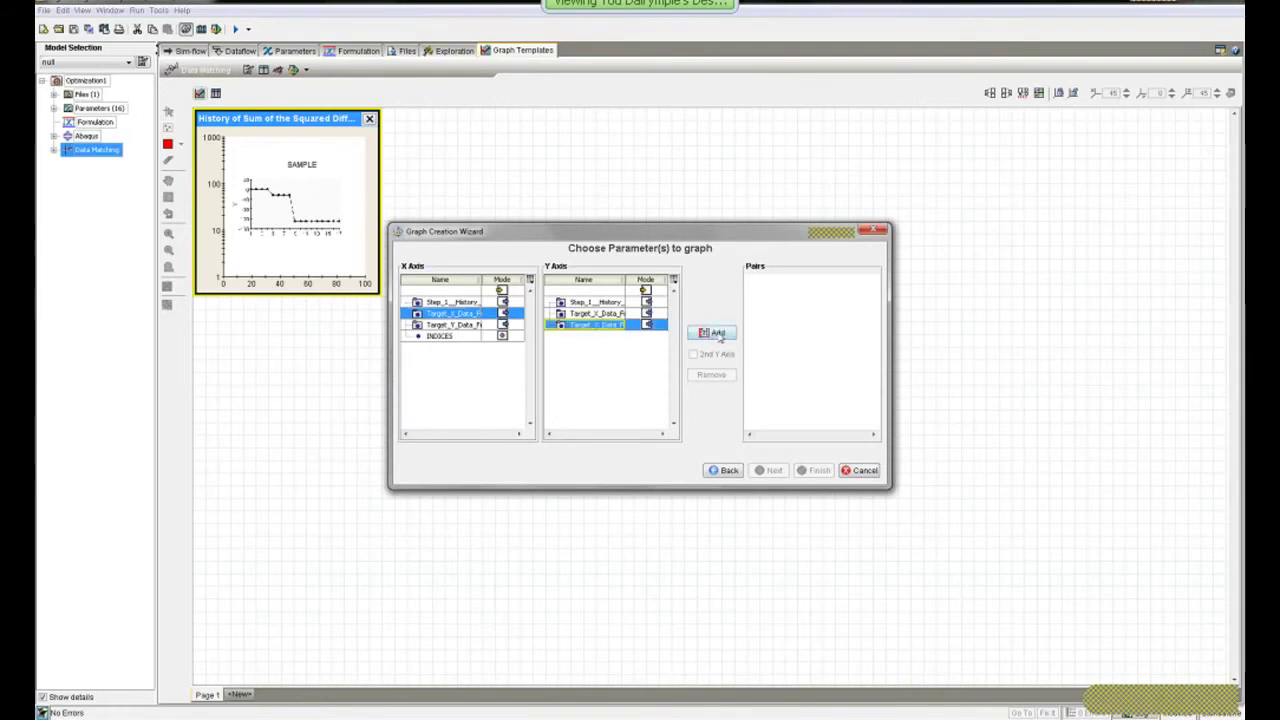
click(717, 333)
- Add the simulation array Step_1__History__RF2_2 as a second pair and finish the array graph with its default options
click(458, 302)
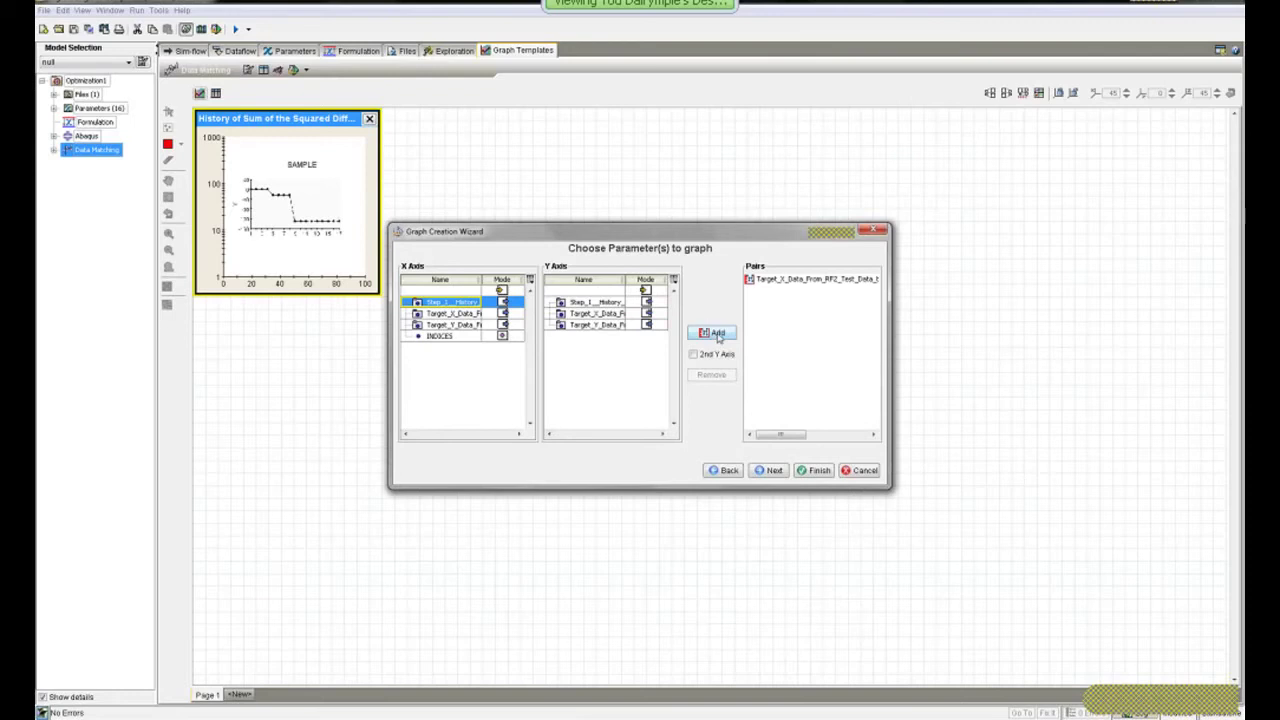
click(718, 336)
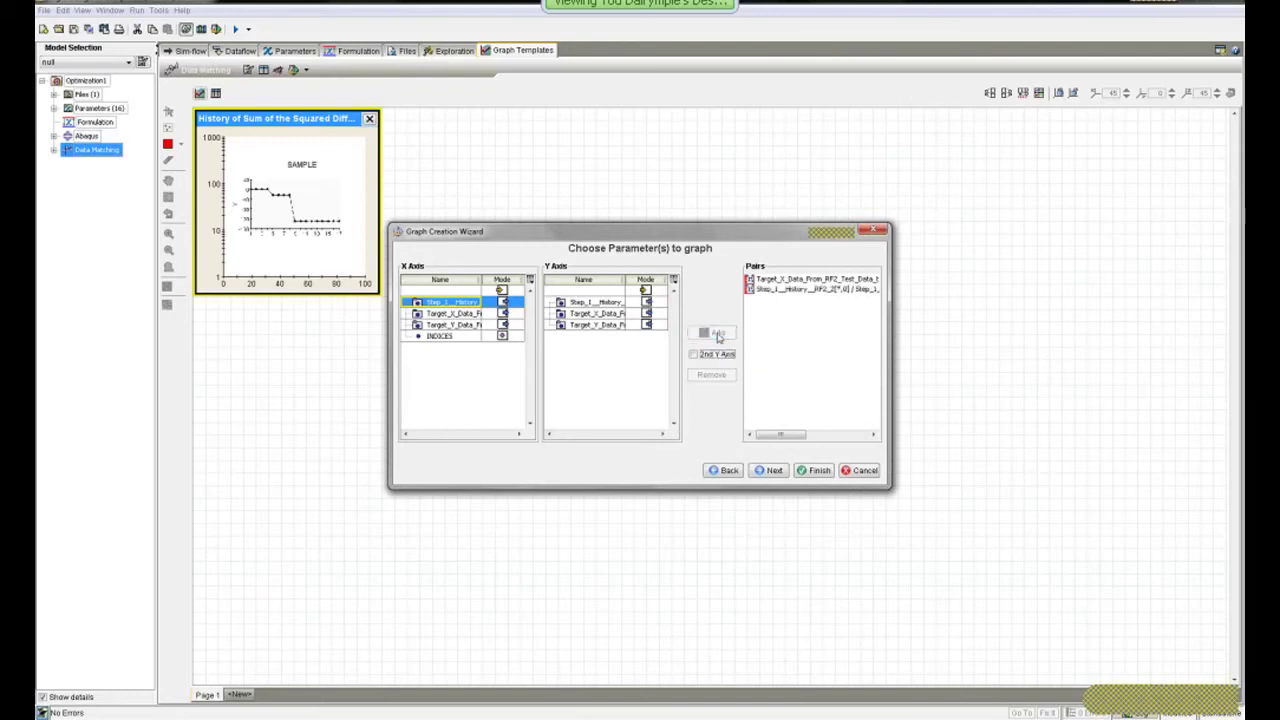
click(771, 473)
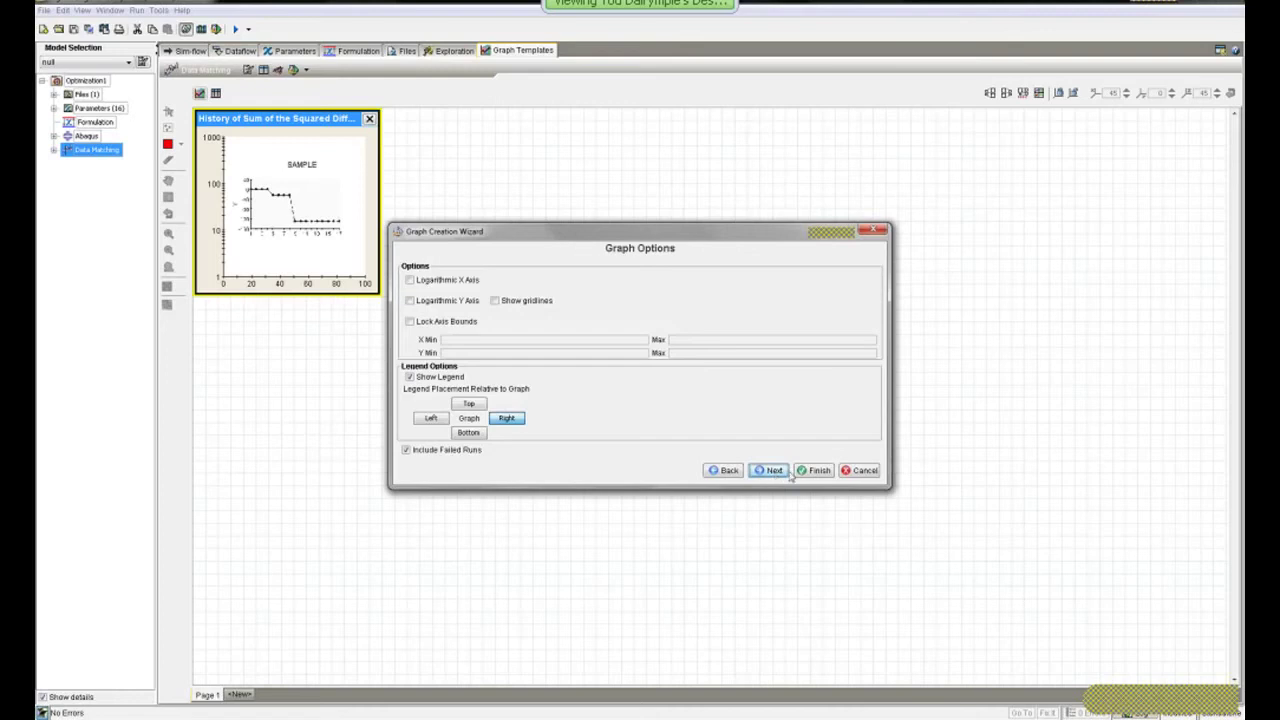
click(814, 471)
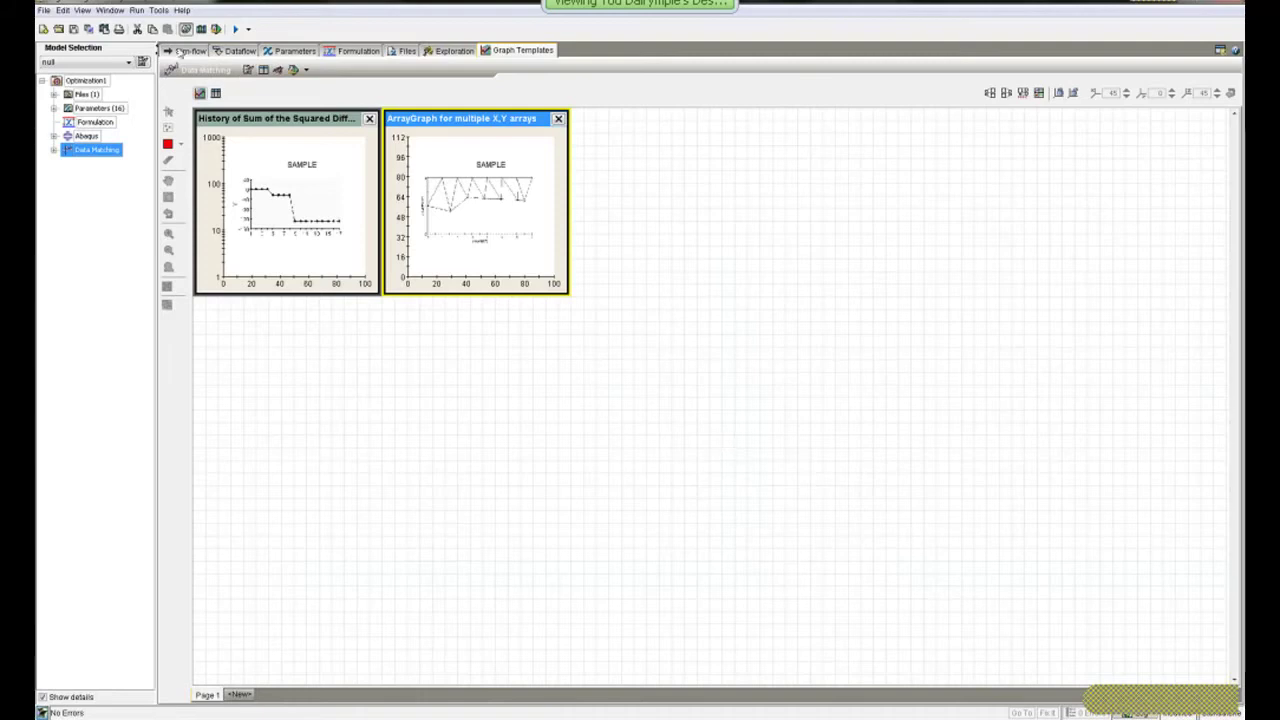
- Save the model from the simulation flow view under the file name puck and rename the model to match
click(183, 51)
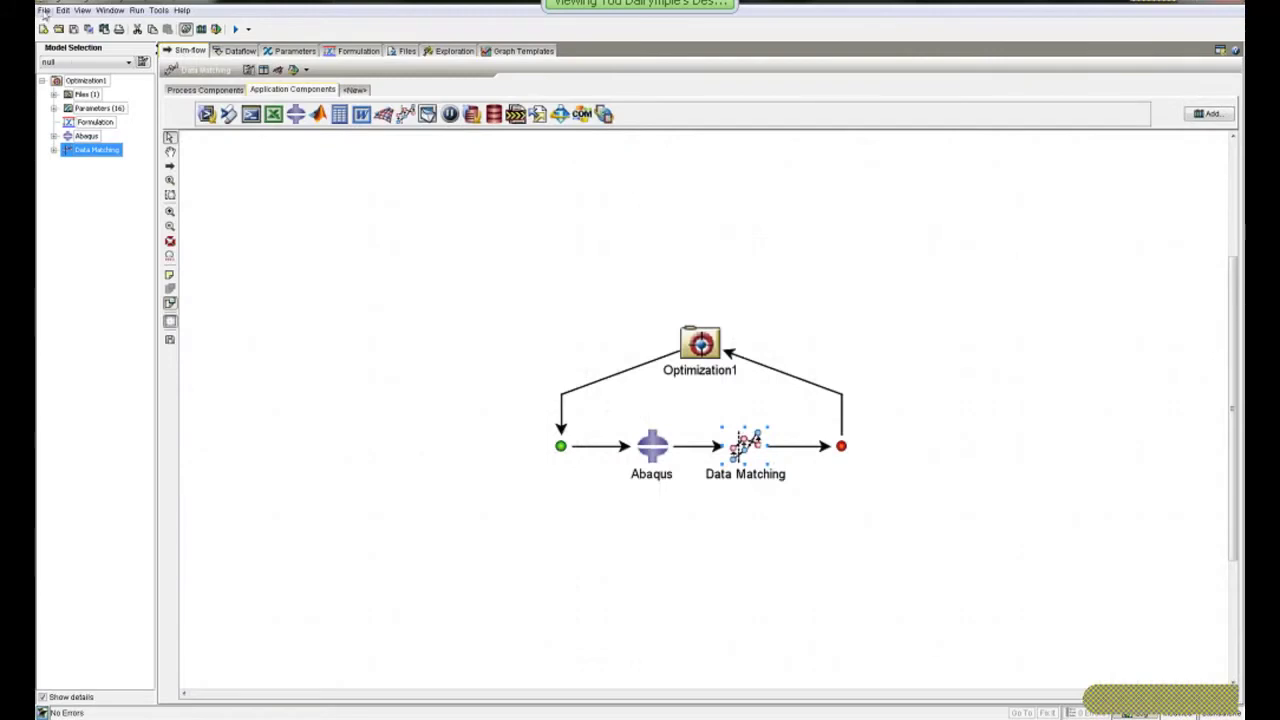
click(44, 10)
click(75, 121)
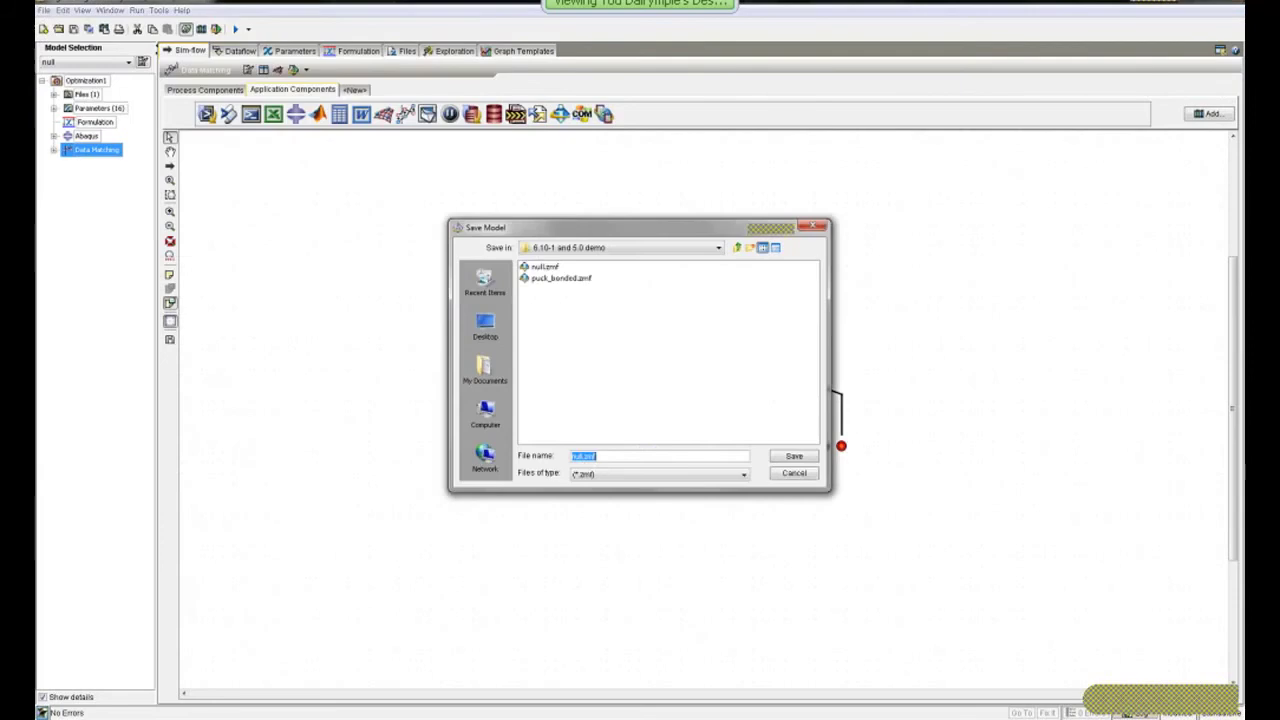
click(578, 456)
double_click(578, 456)
text(puck)
click(779, 458)
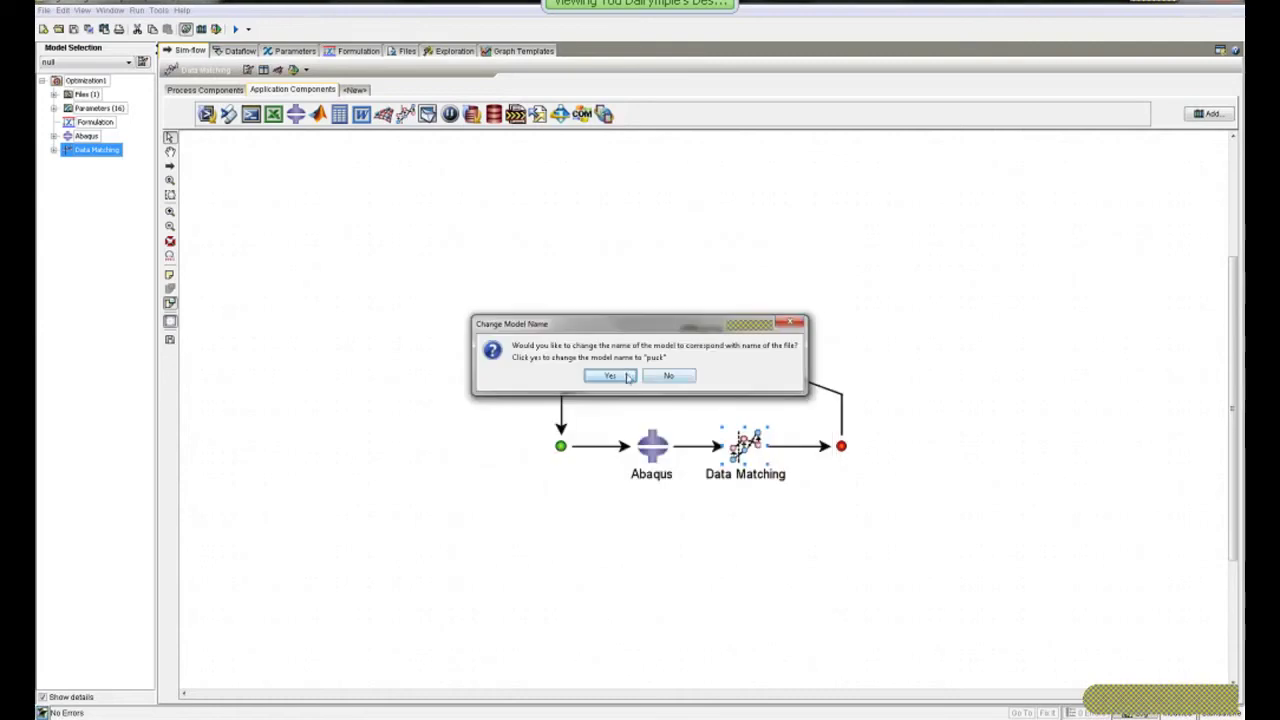
click(612, 375)
right_click(703, 345)
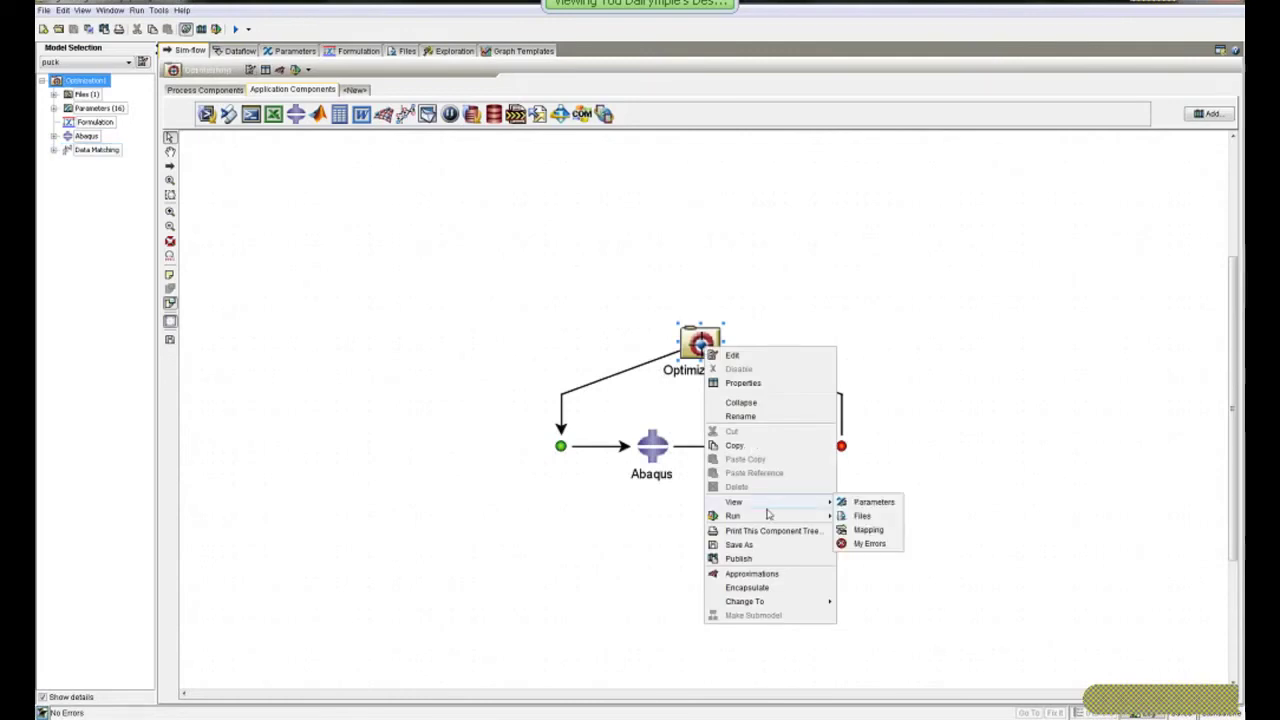
mouse_move(770, 516)
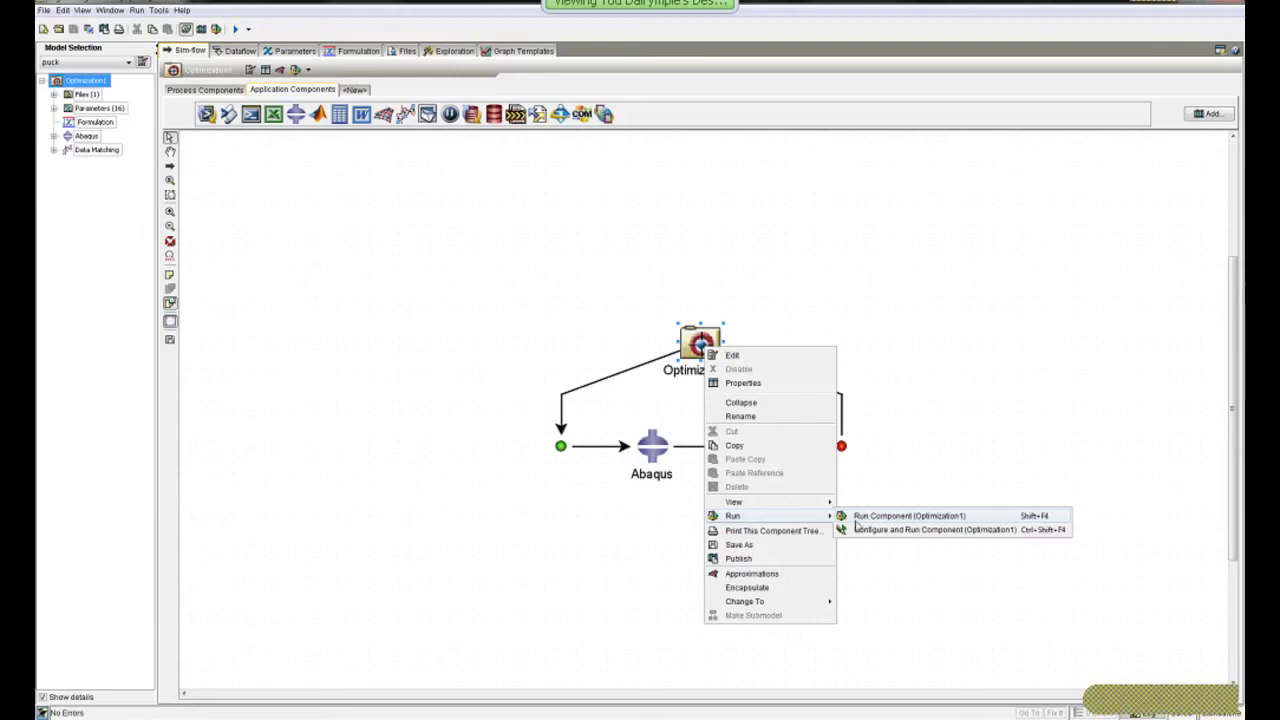
click(511, 316)
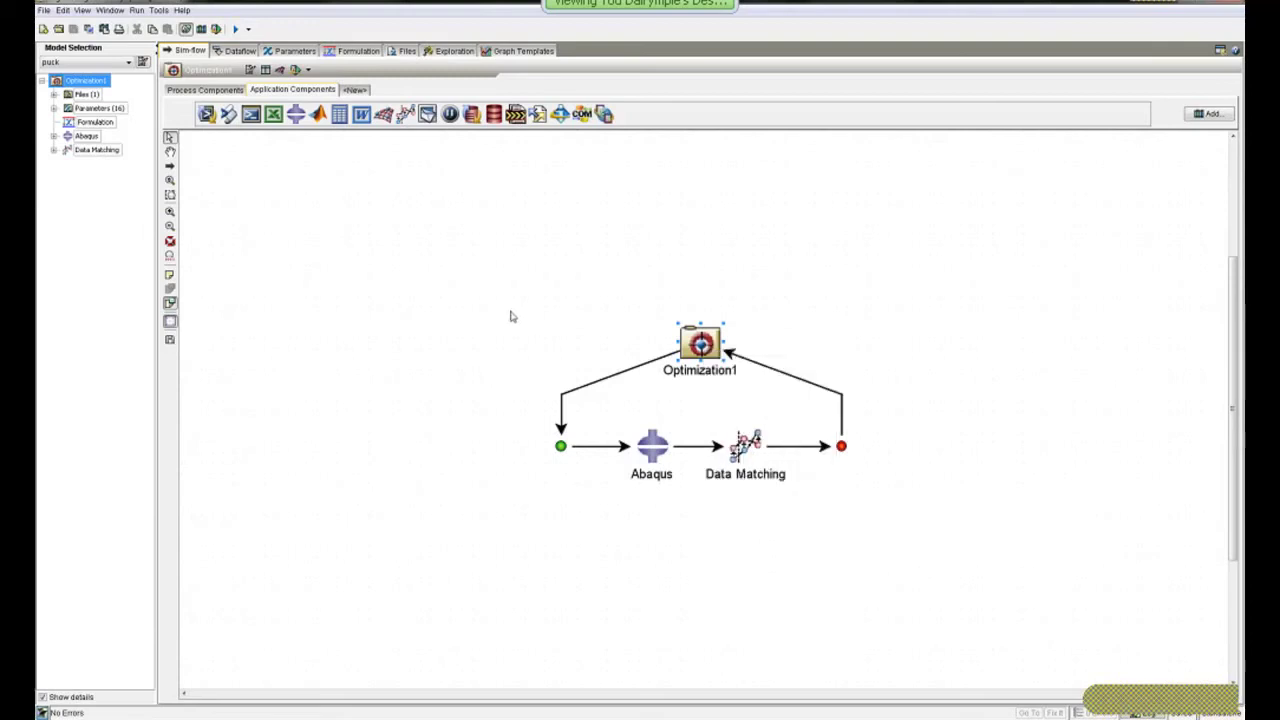
- Load the completed puck_bonded job of 2011.07.11 18:31:28 from the Job Database, with its window widened
click(82, 10)
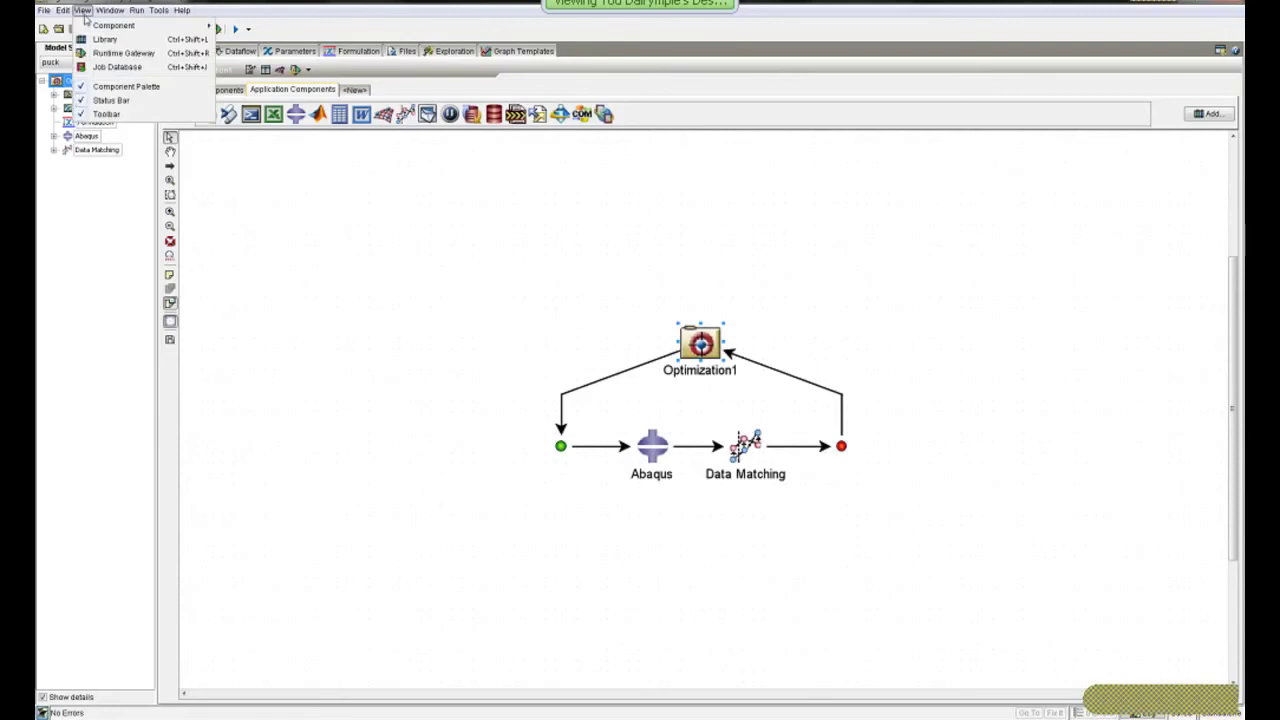
click(115, 68)
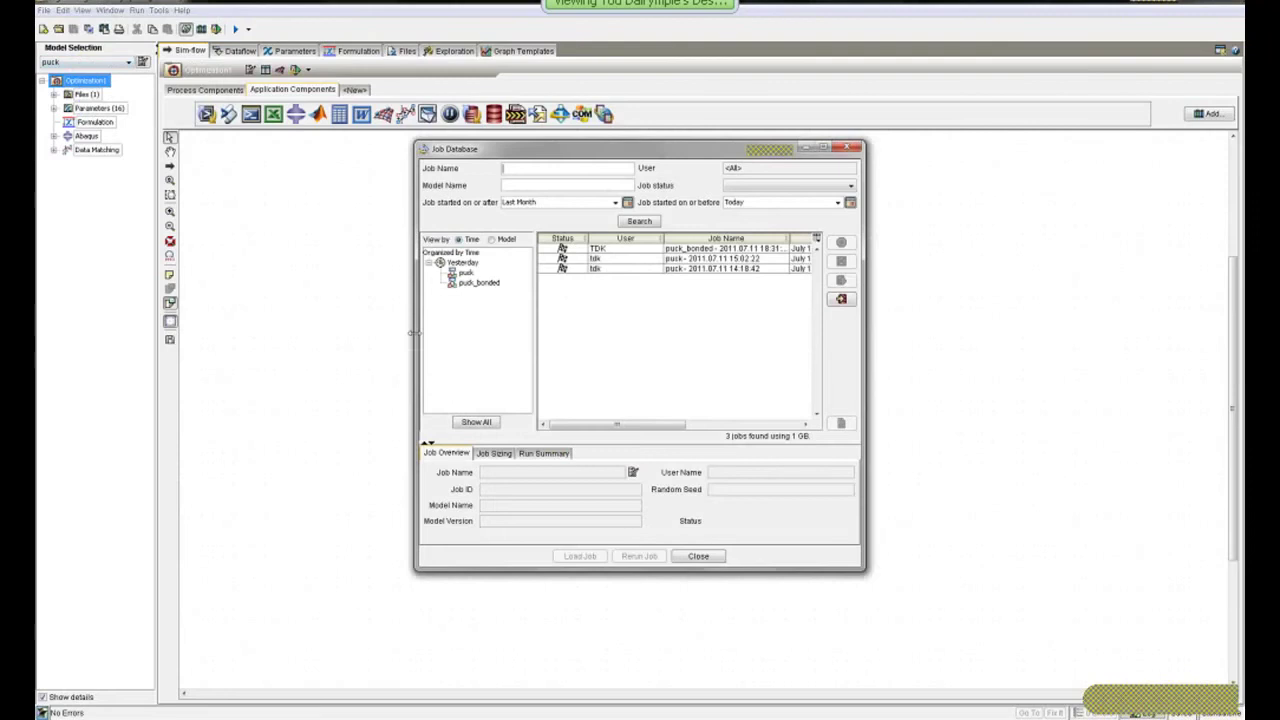
drag(413, 333, 131, 305)
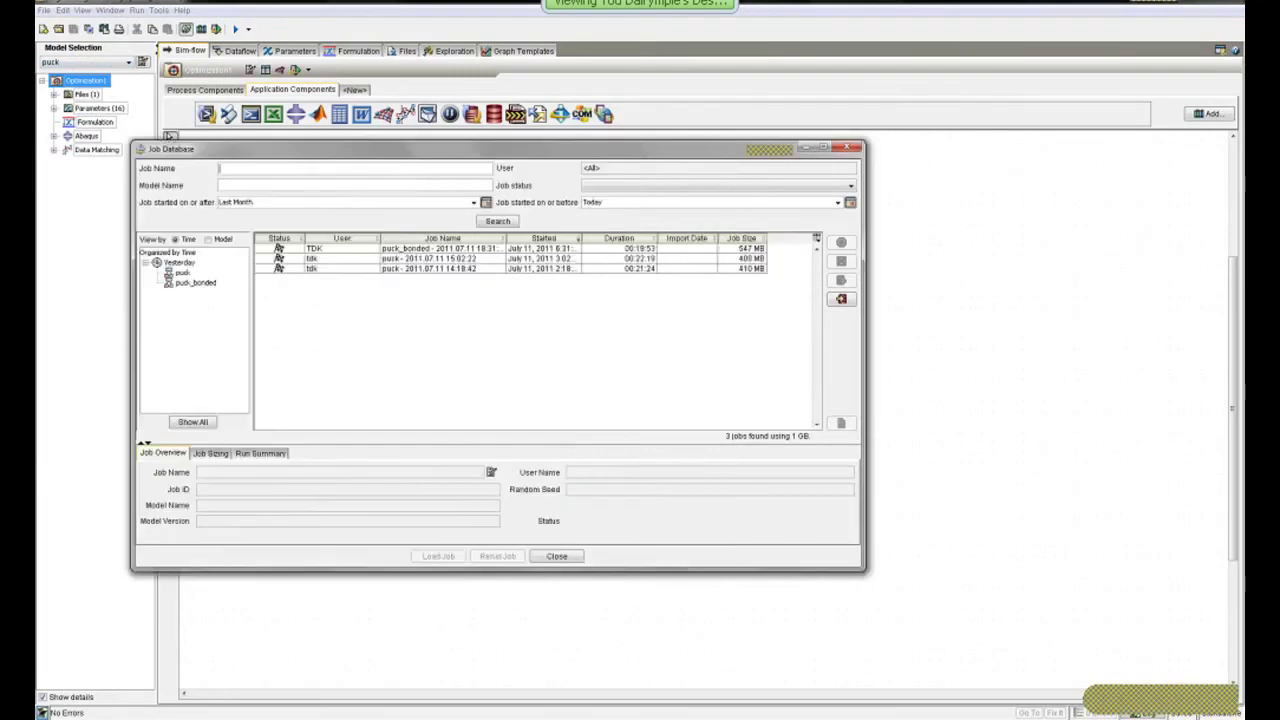
click(415, 251)
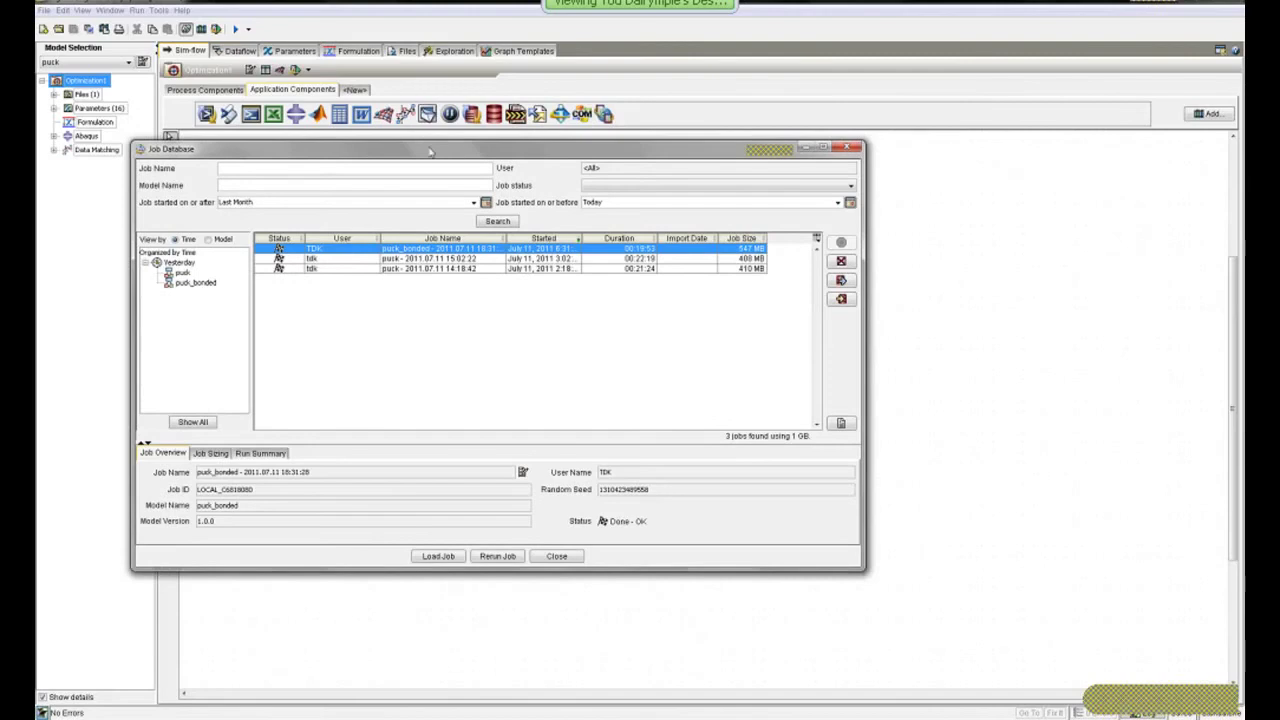
drag(428, 151, 421, 173)
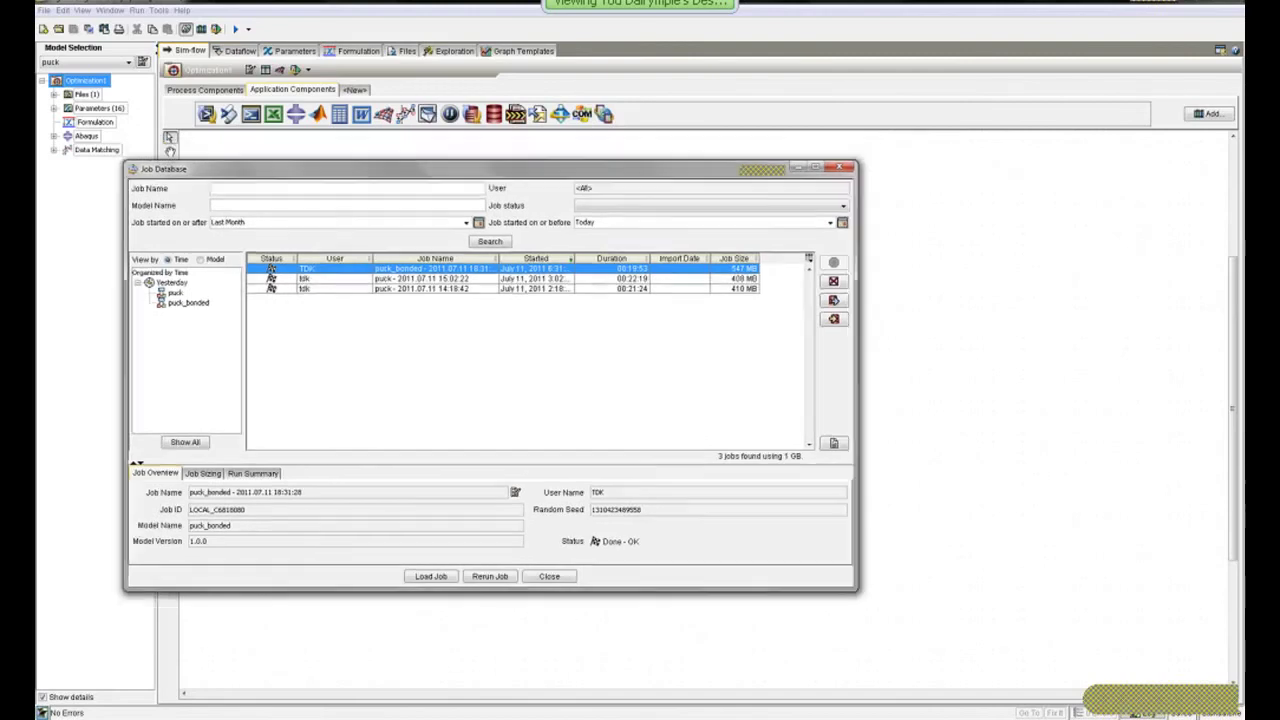
click(430, 577)
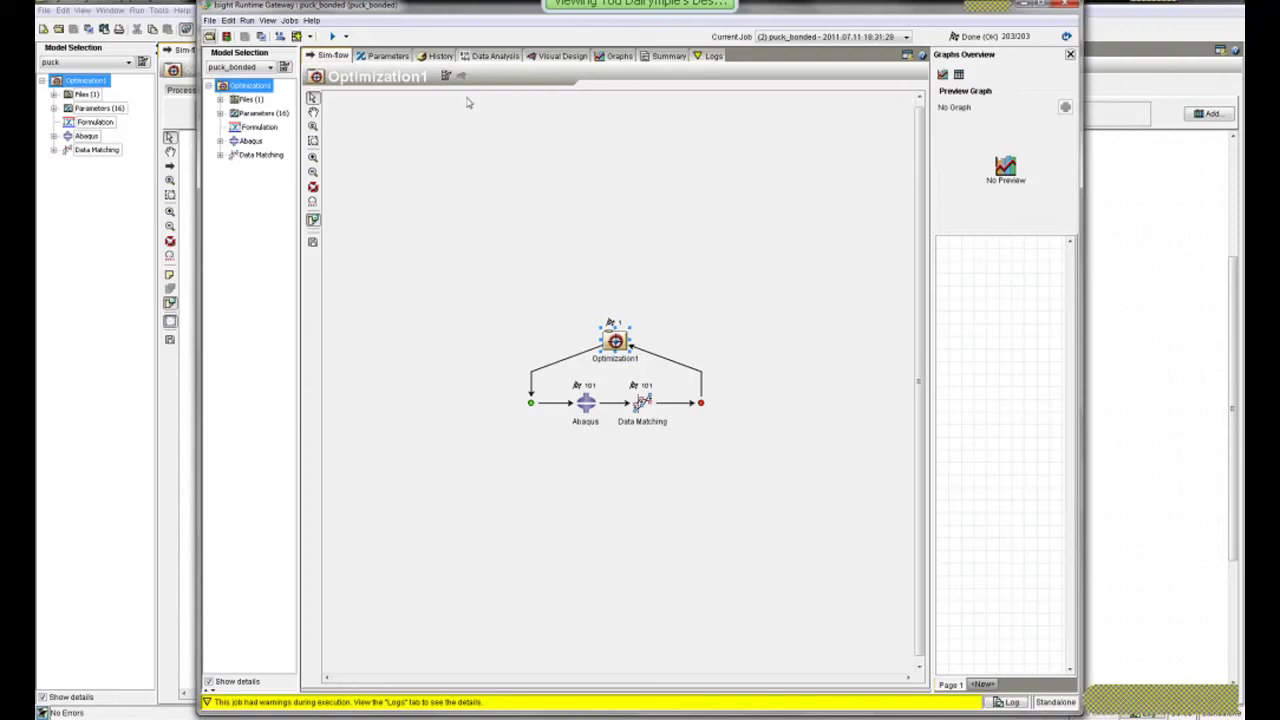
- Review Optimization1's run history from first to last iteration in a widened window and select the C20 value of run 84
click(437, 58)
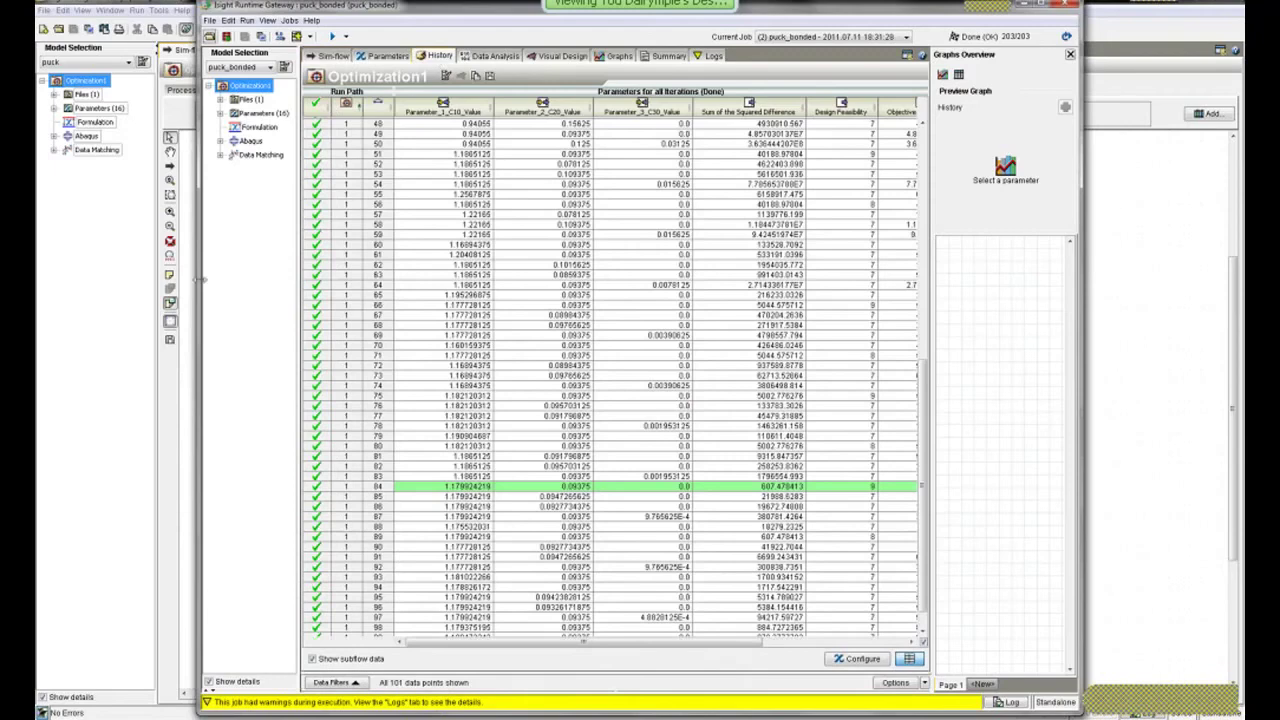
drag(200, 278, 82, 283)
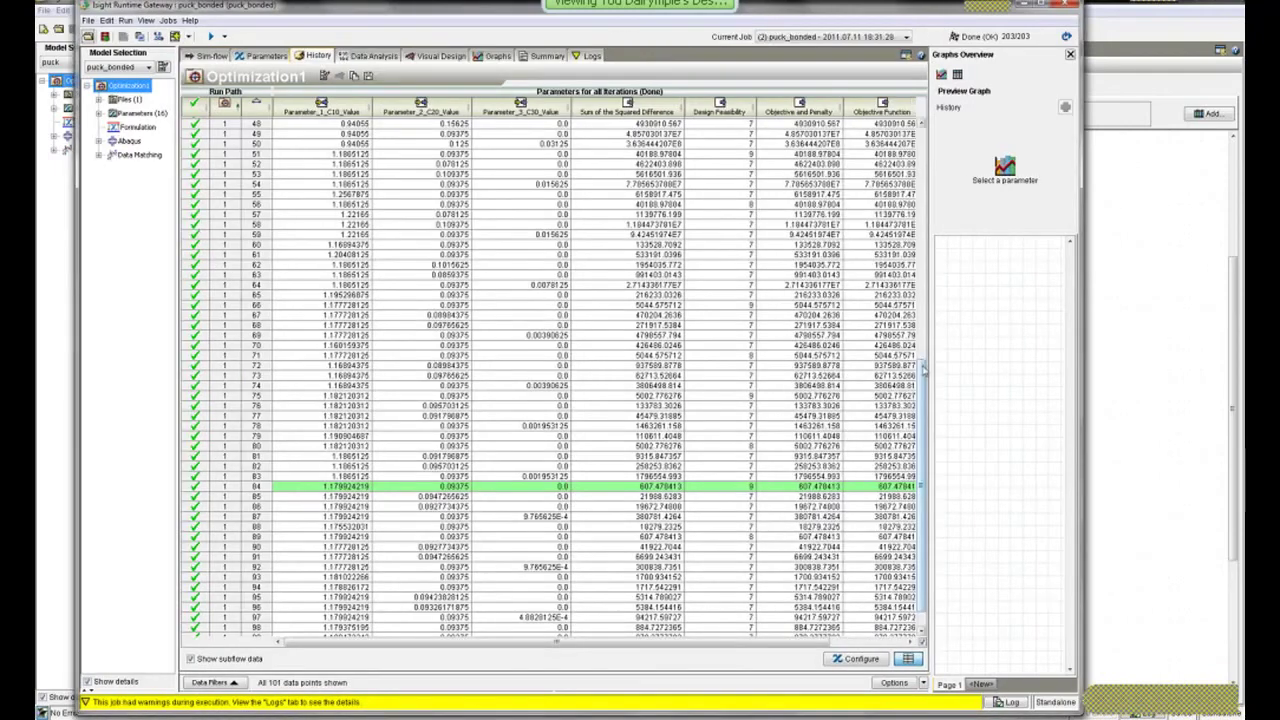
drag(924, 370, 920, 130)
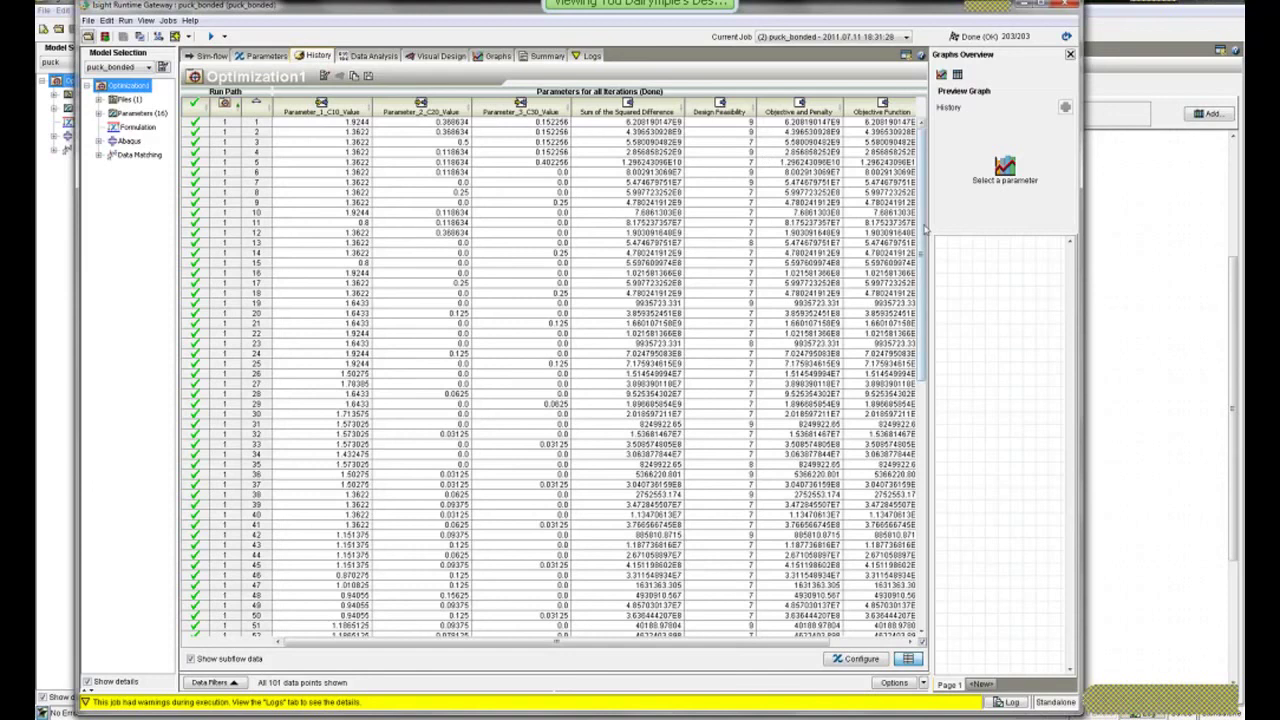
drag(925, 229, 922, 520)
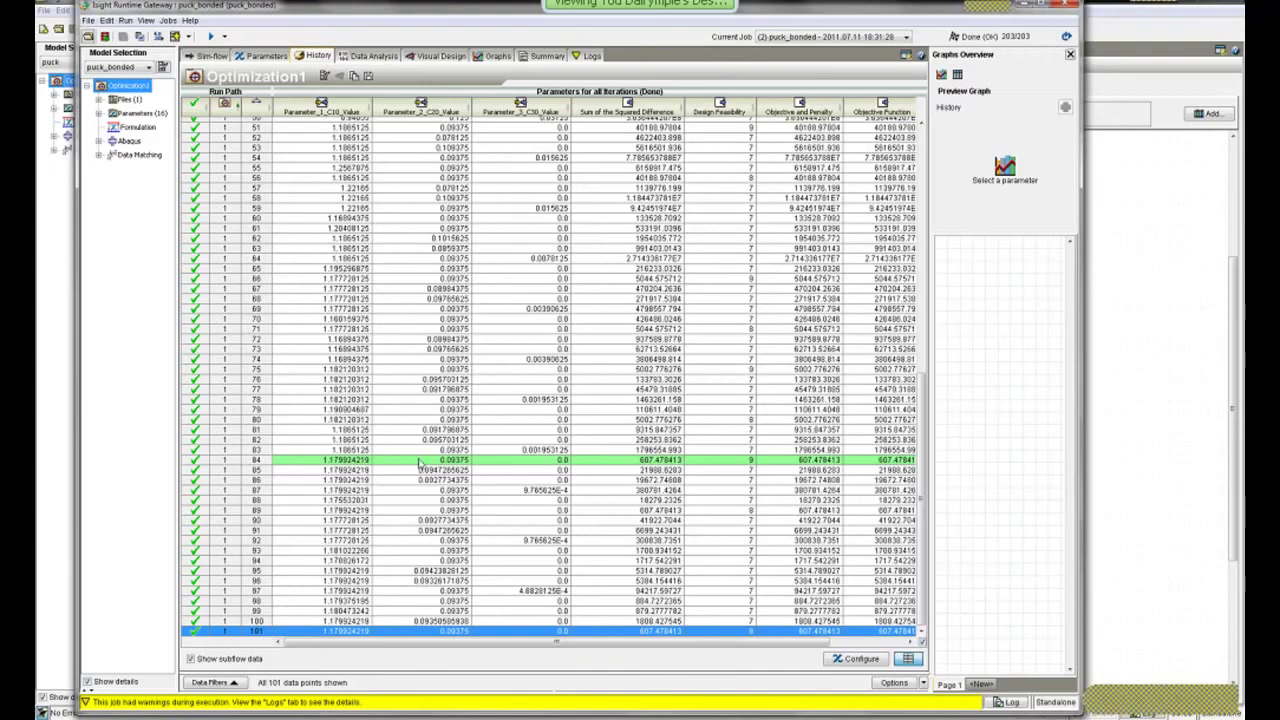
click(420, 461)
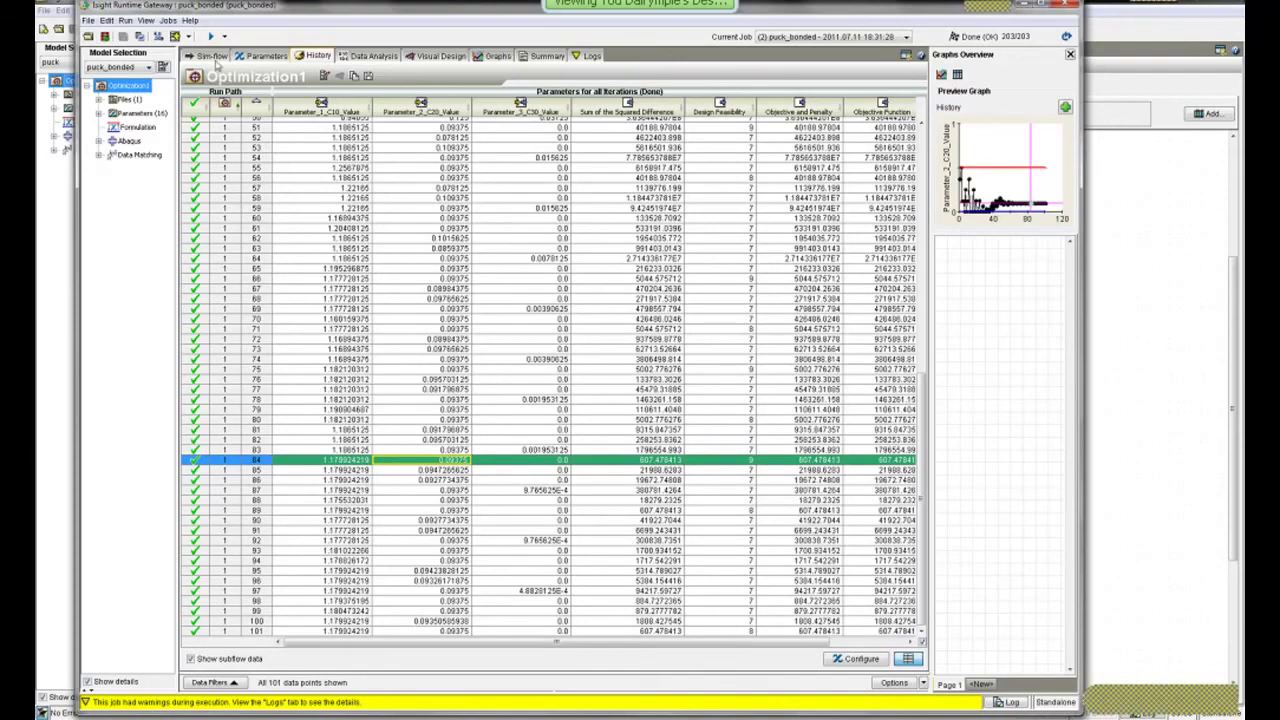
- Open the Data Matching component's graphs and enlarge both, with the squared-difference history above the array graph
click(214, 56)
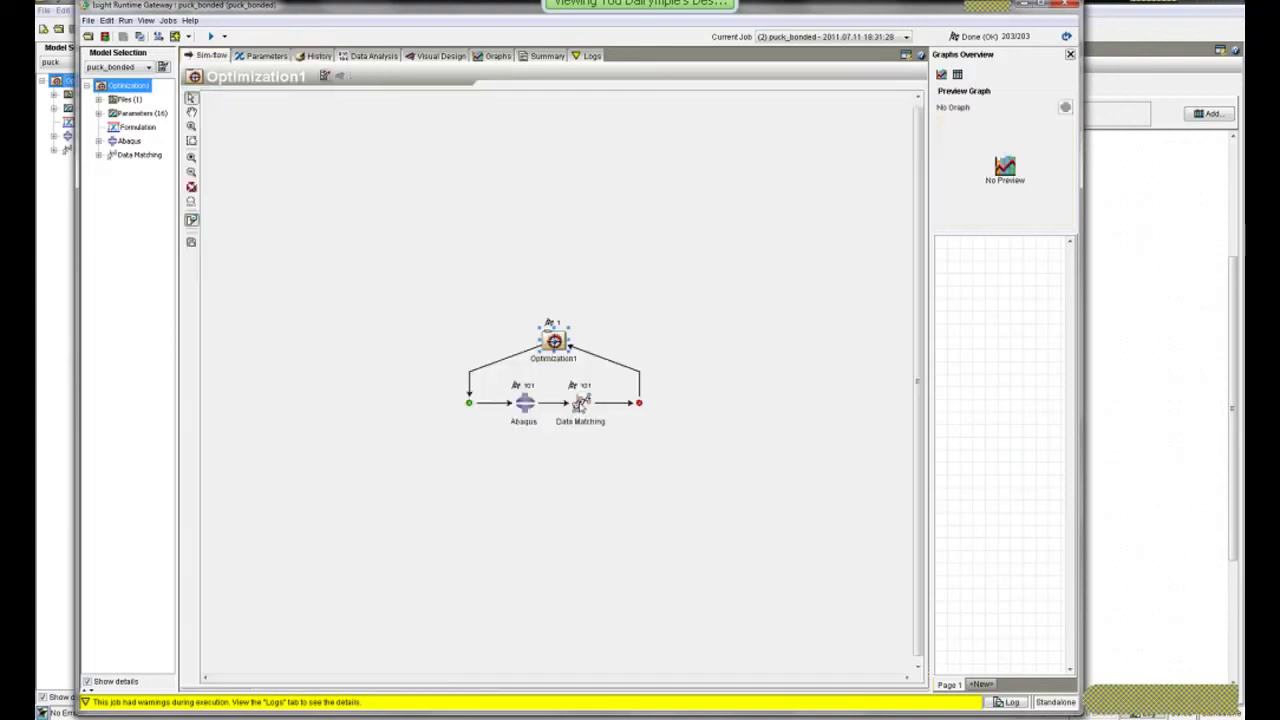
click(581, 402)
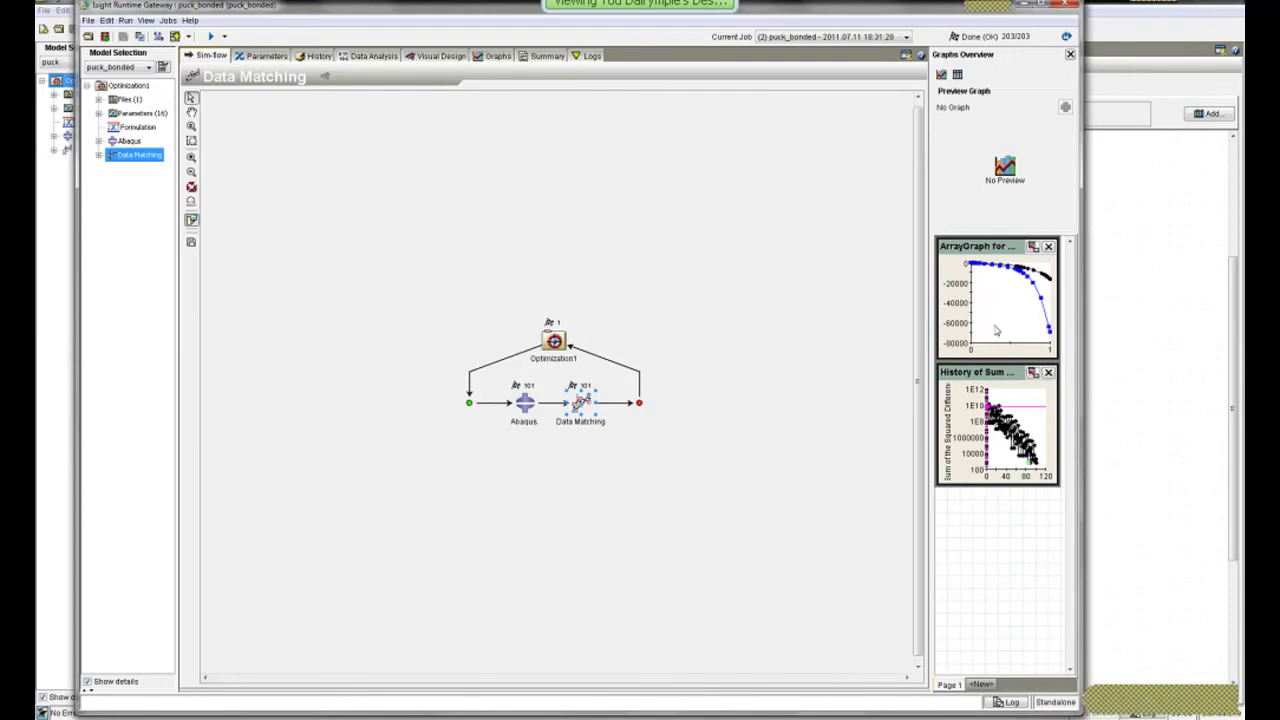
click(497, 56)
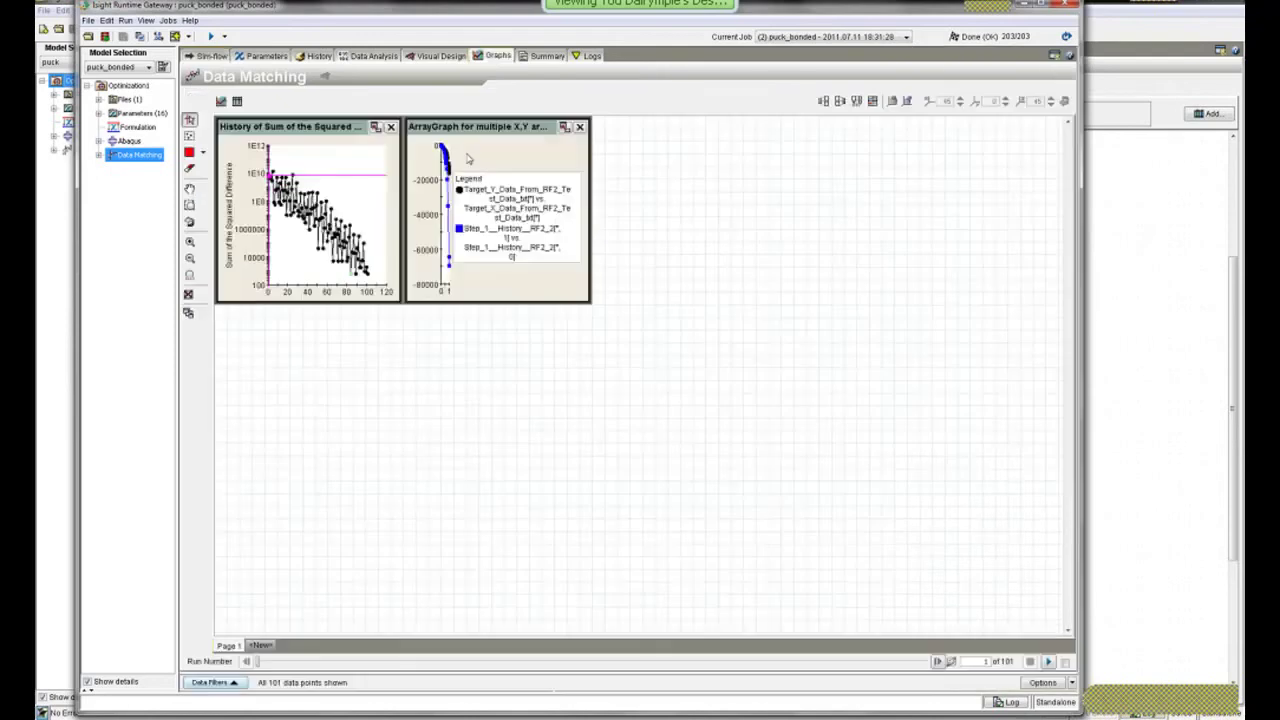
drag(468, 158, 771, 626)
click(399, 305)
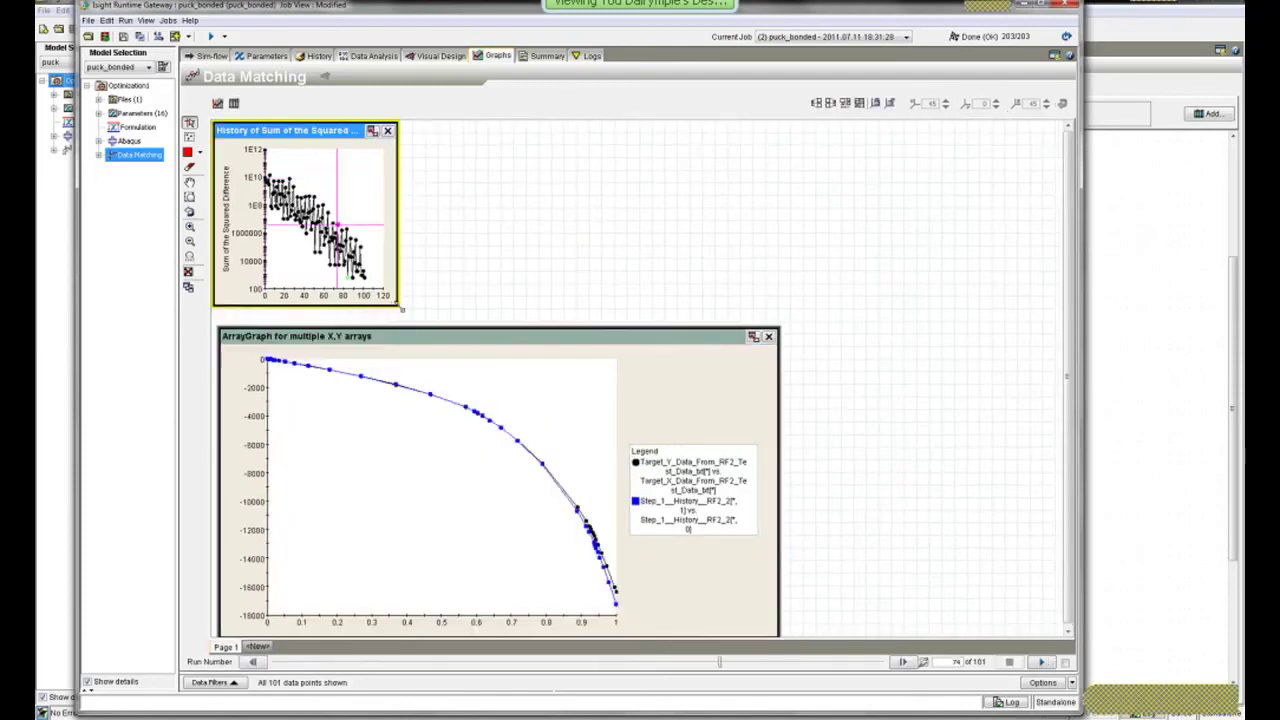
drag(401, 309, 780, 330)
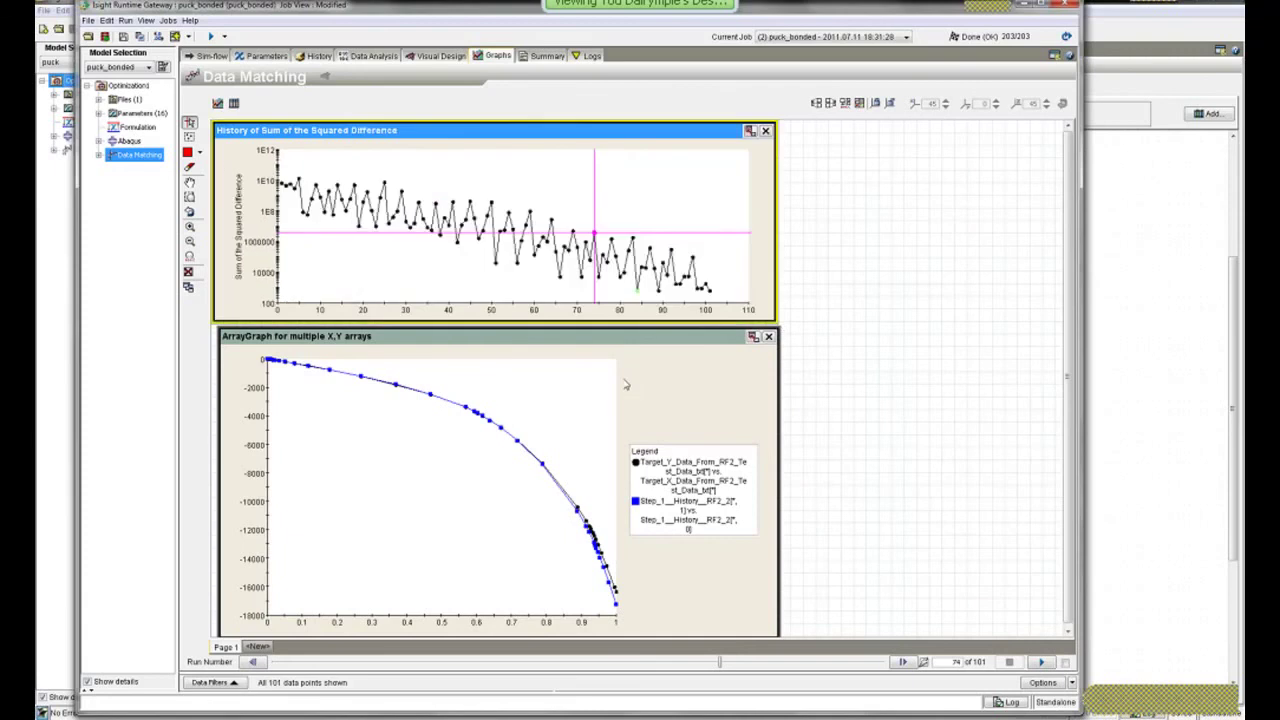
- Compare simulated and test force curves by picking runs 5, 50, 56 and 84 on the squared-difference history graph
click(299, 182)
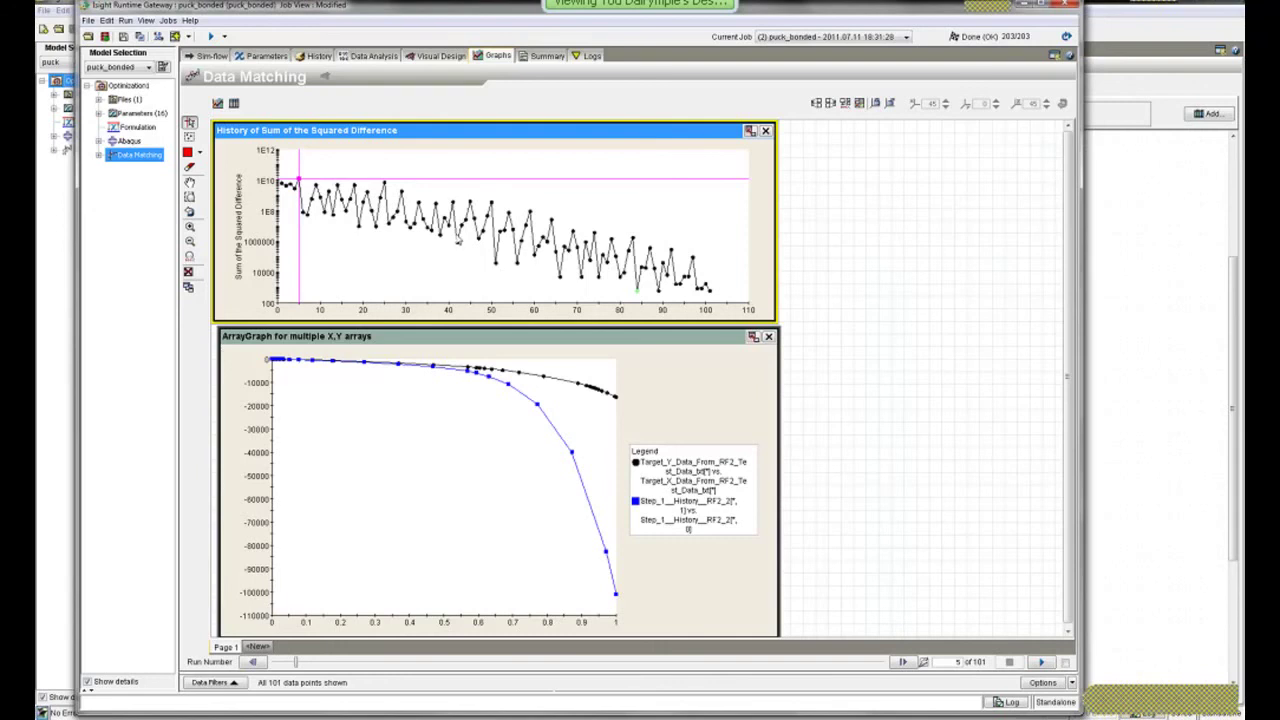
click(491, 207)
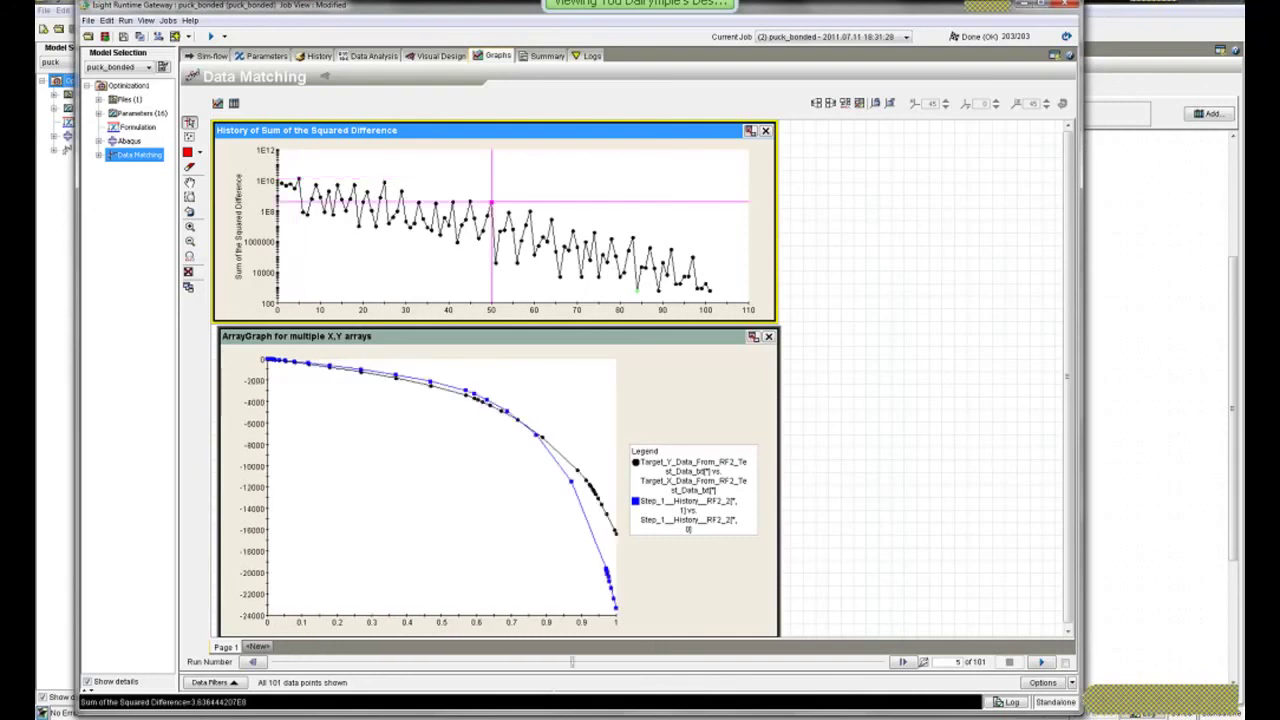
click(516, 262)
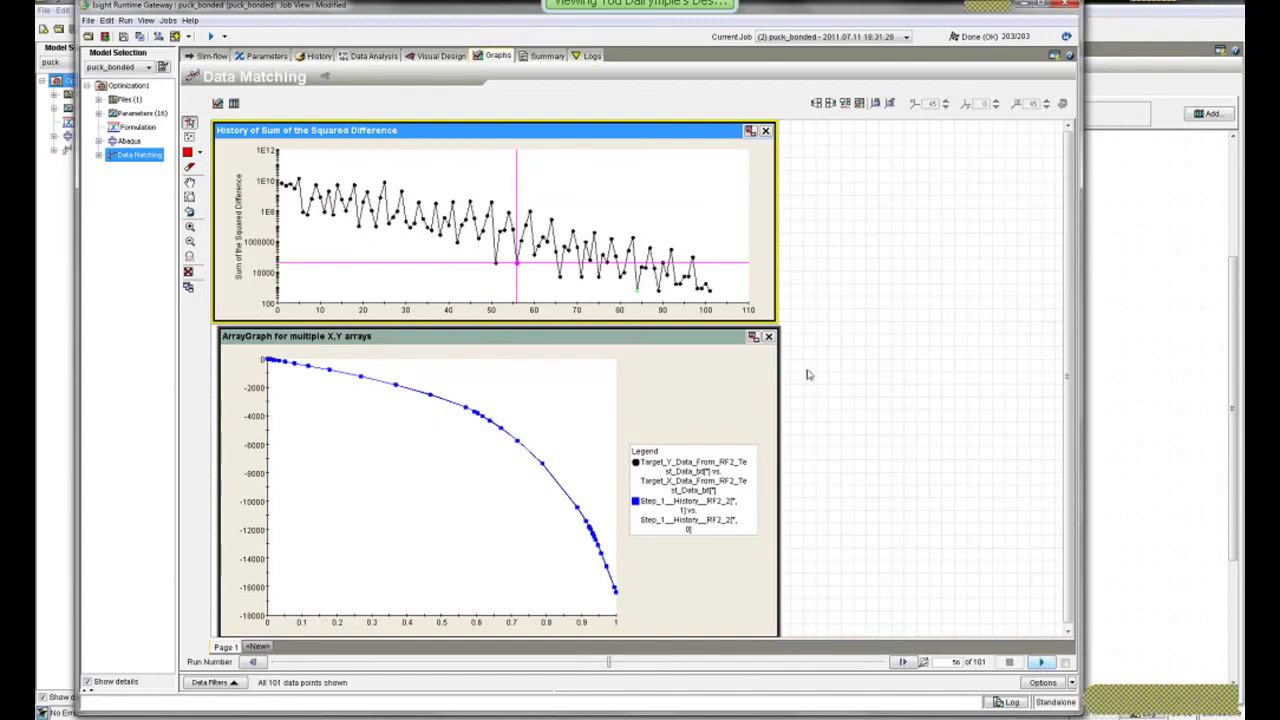
click(638, 294)
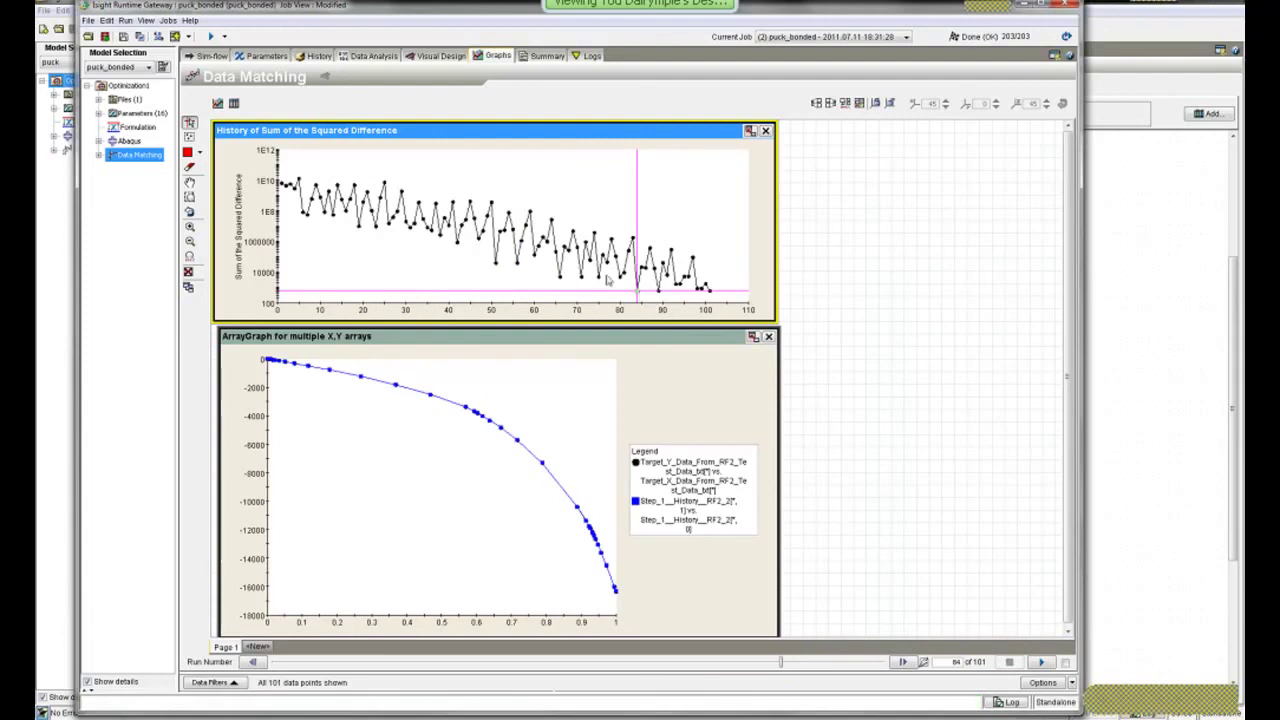
- Check the Data Matching component's execution summary and run history, and return to the simulation flow
click(548, 57)
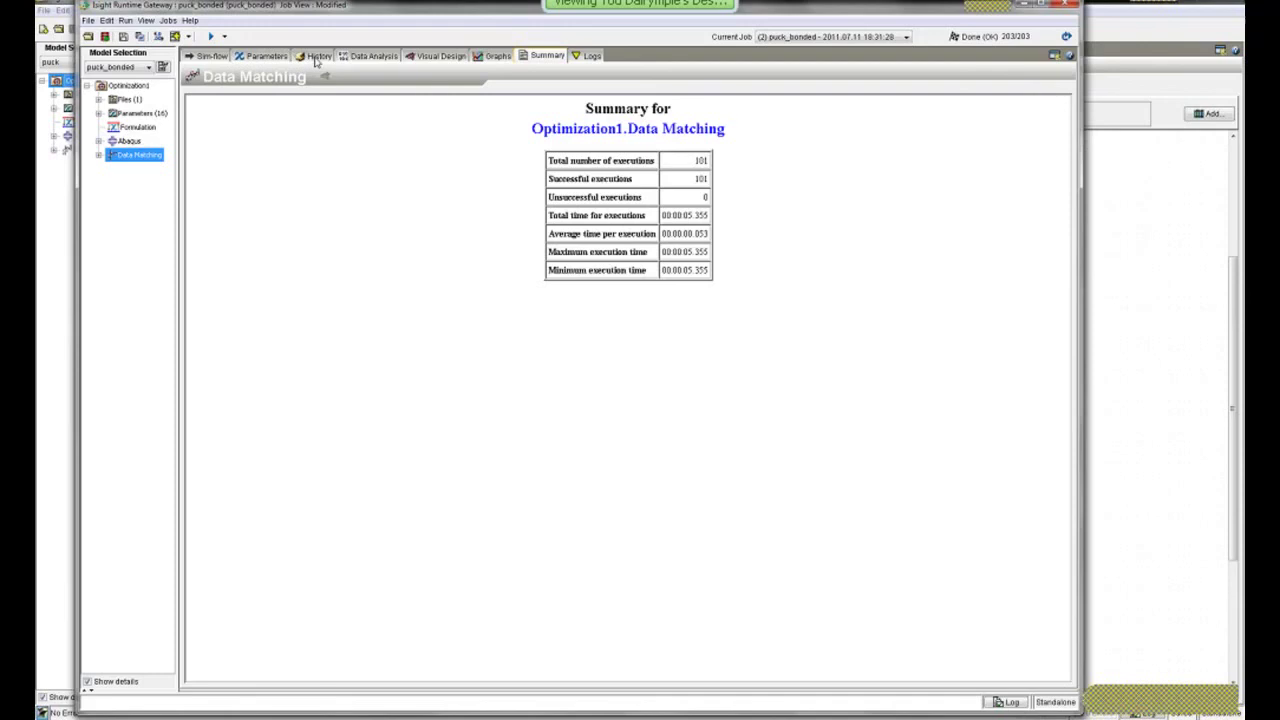
click(213, 57)
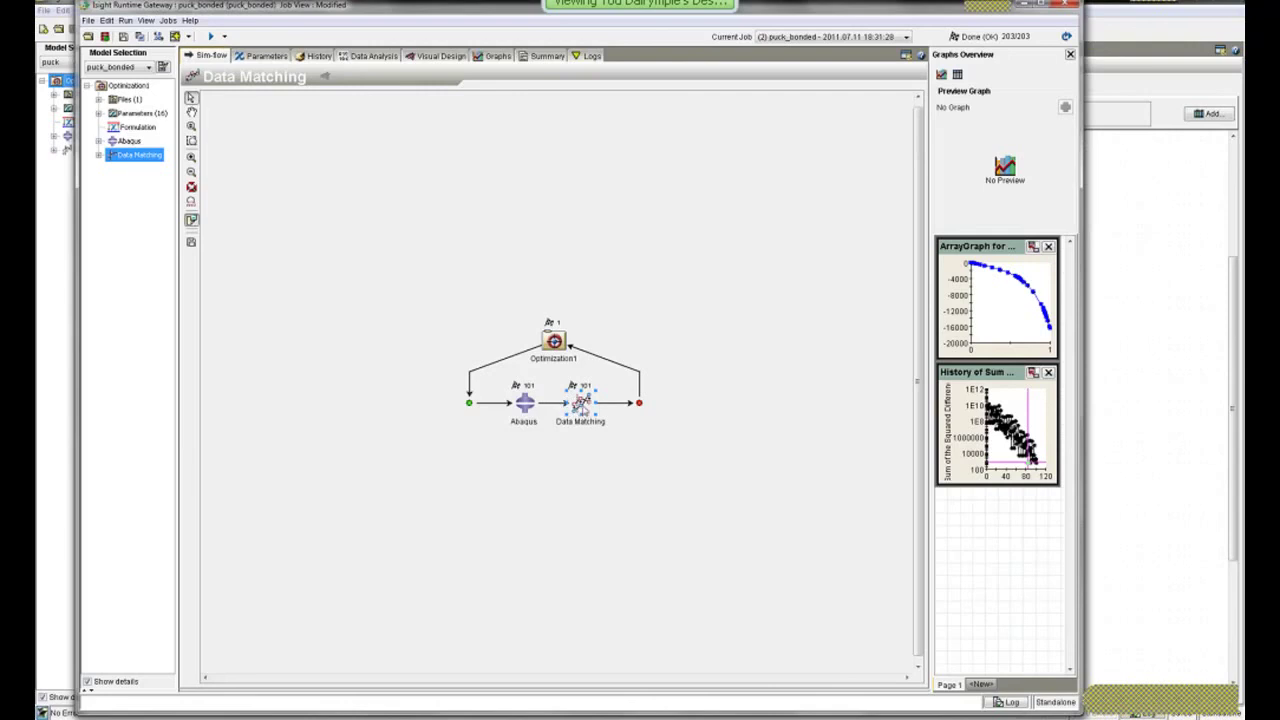
click(318, 56)
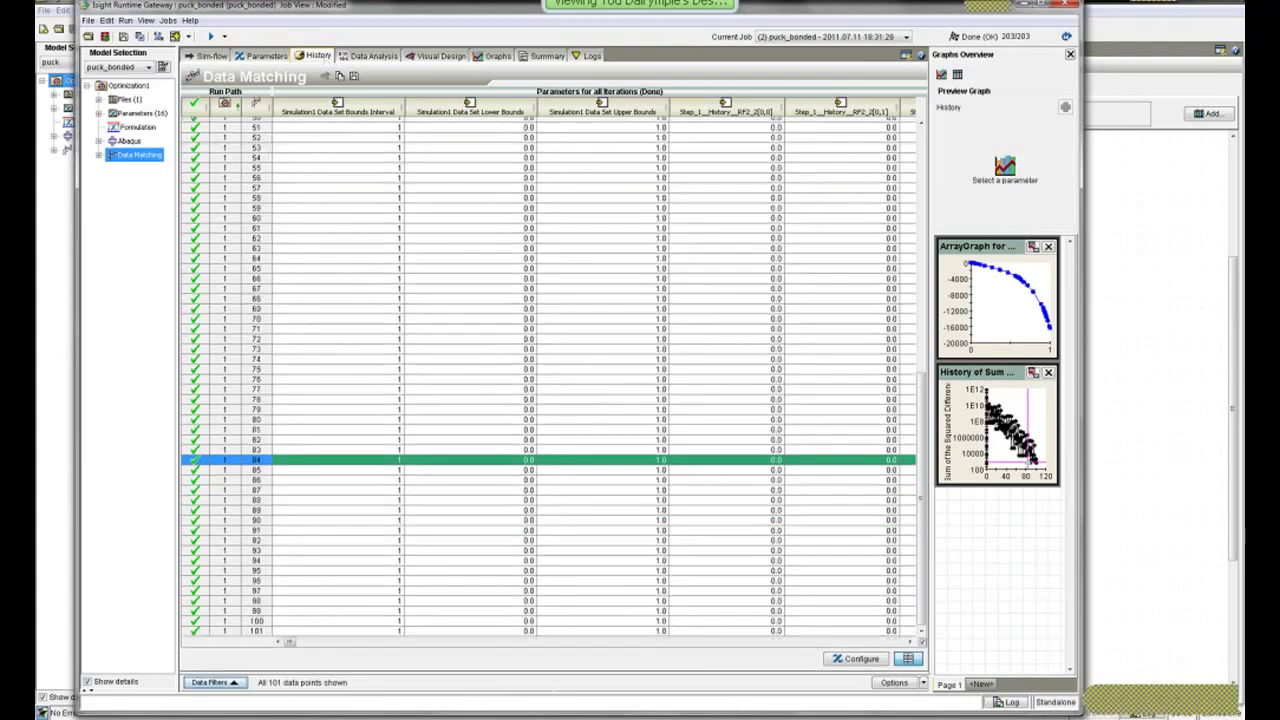
click(211, 57)
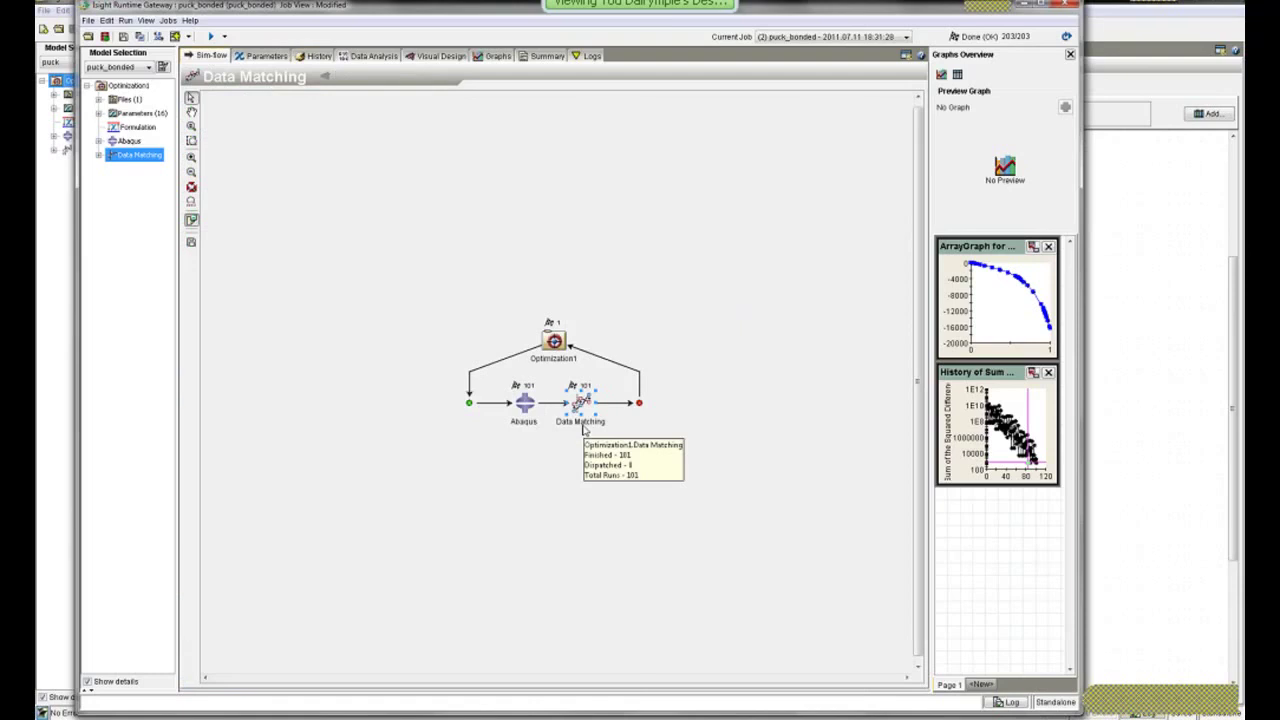
mouse_move(581, 403)
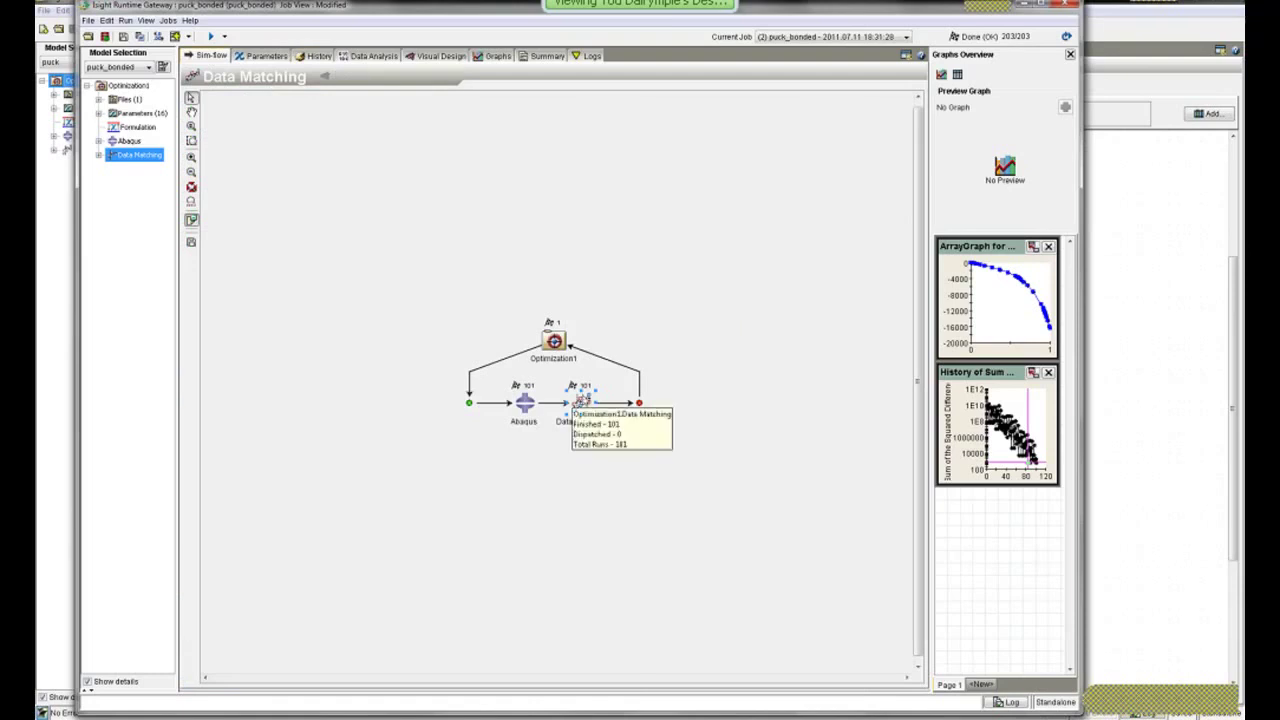